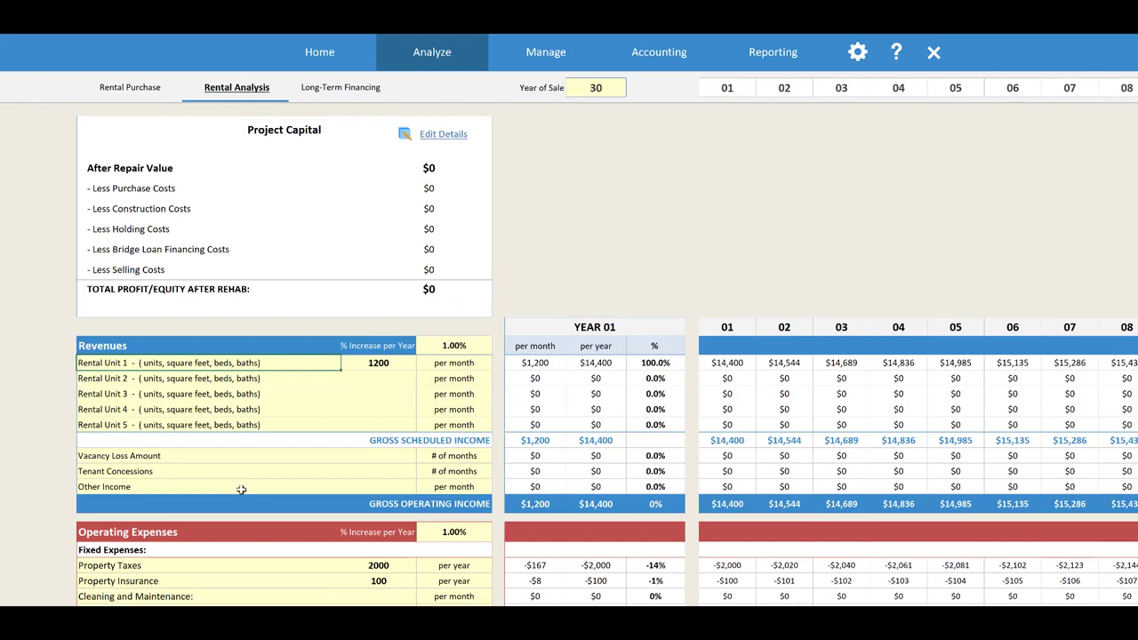
Review the revenues, operating expenses, long-term financing and returns sections of the Rental Analysis page
scroll(489, 357, "down", 2)
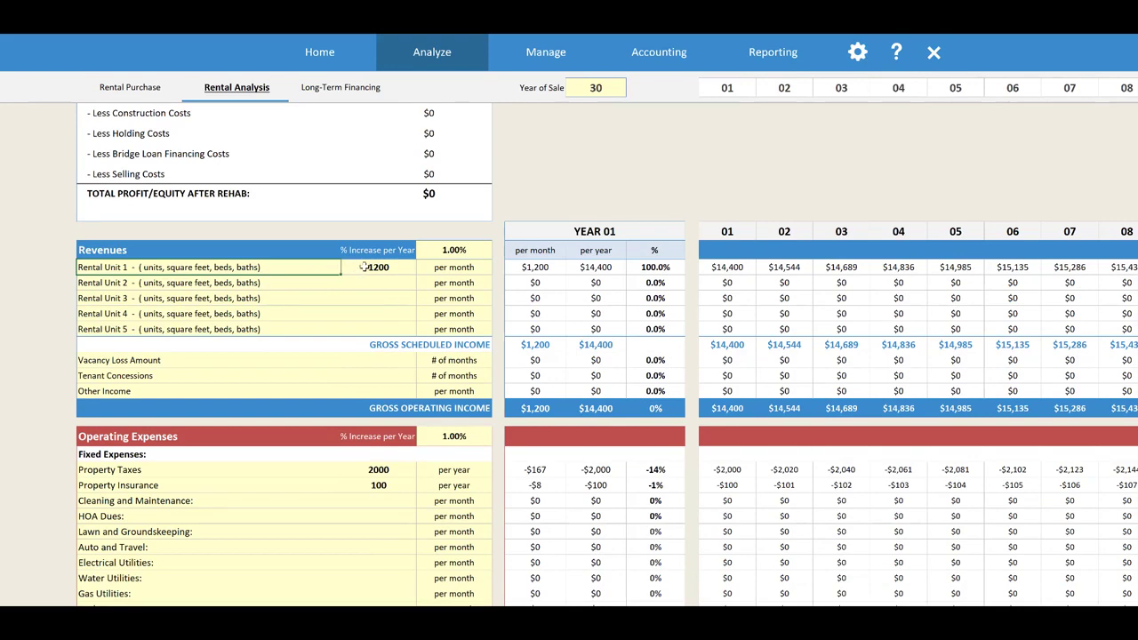
scroll(375, 293, "down", 7)
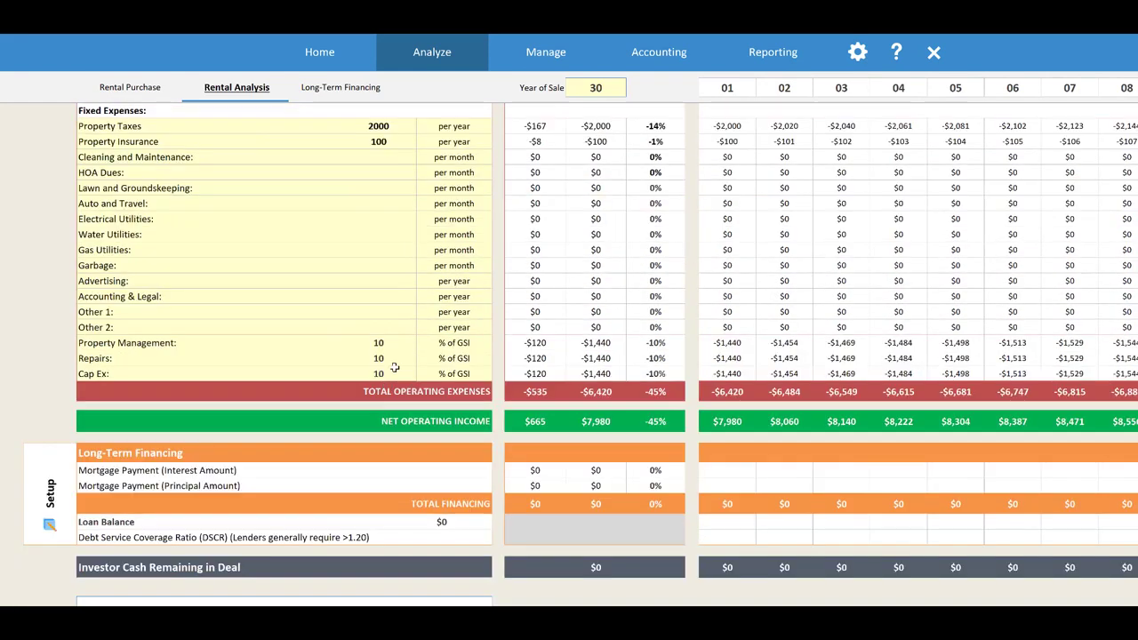
scroll(450, 449, "down", 6)
scroll(448, 453, "down", 2)
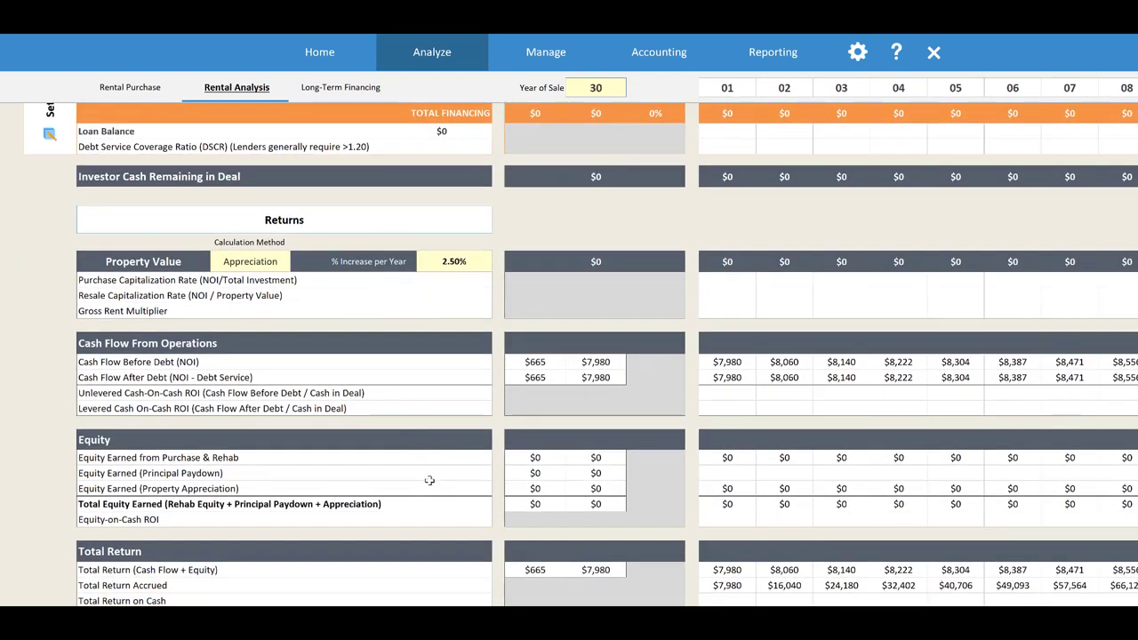
scroll(449, 457, "down", 2)
scroll(491, 436, "up", 20)
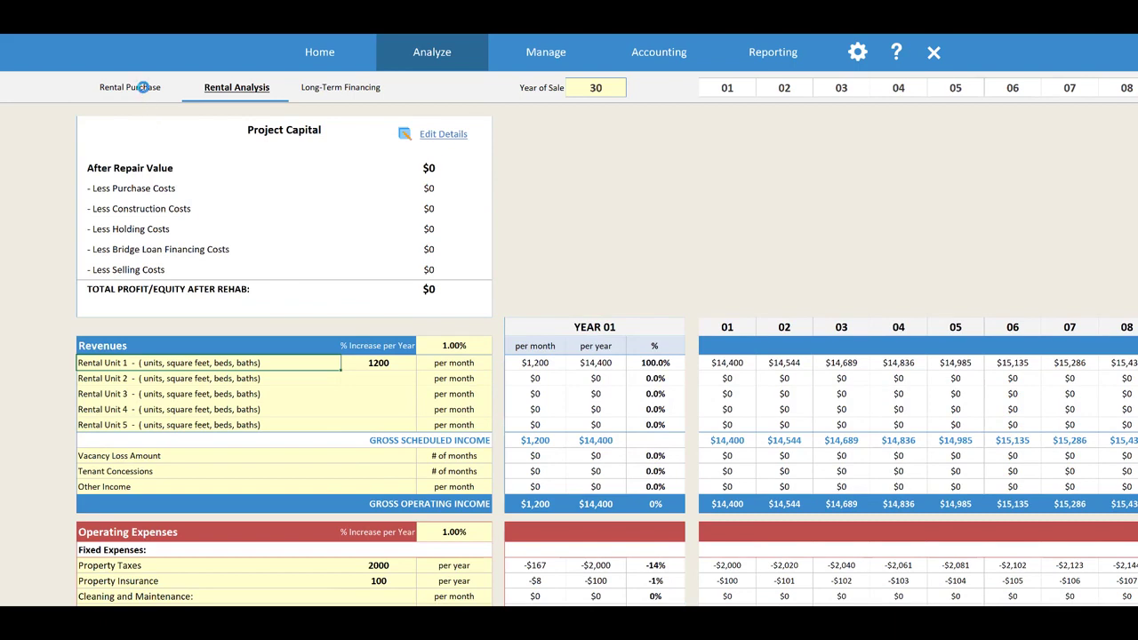
On the Rental Purchase page, enter an After Repair Value of $175,000 and a Purchase Price of $100,000
left_click(141, 89)
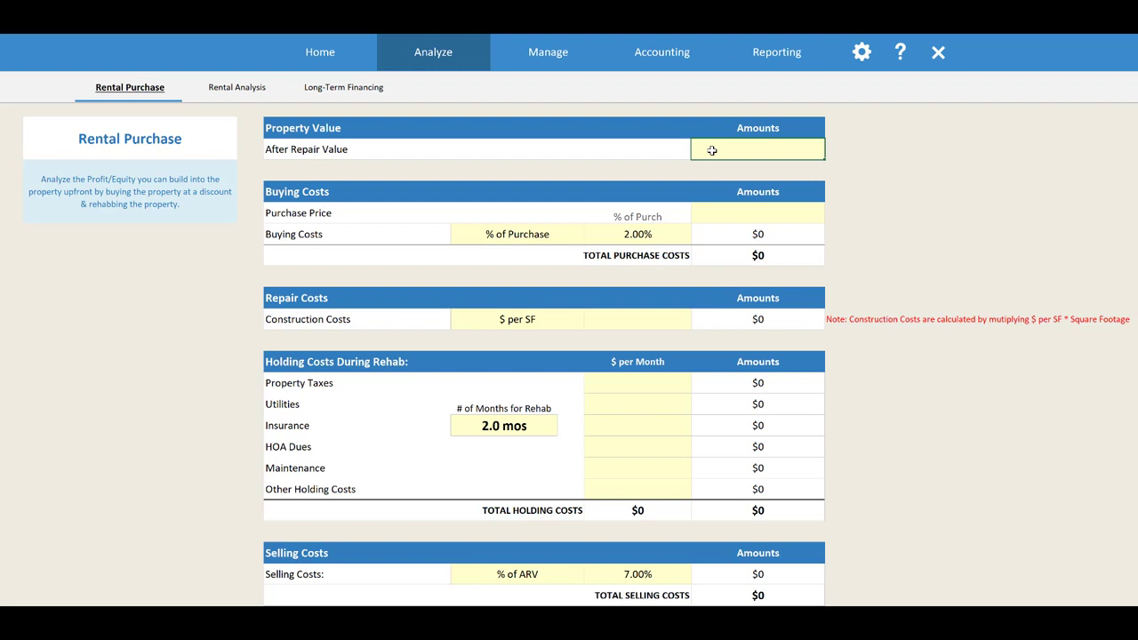
type("175000")
key("Return")
left_click(753, 218)
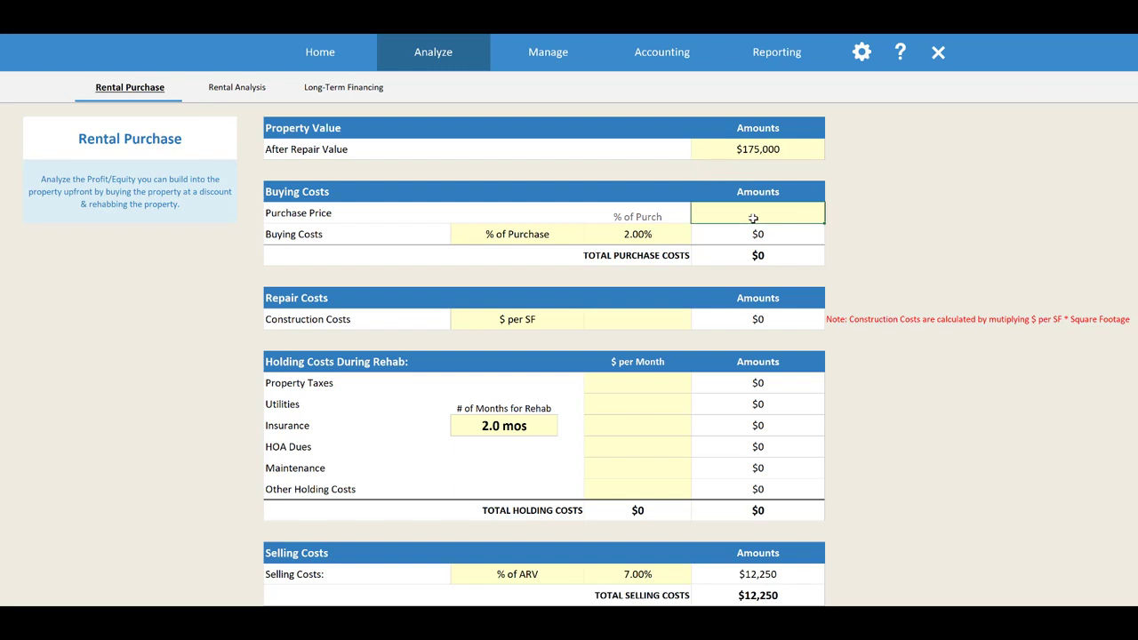
type("100,000")
key("Return")
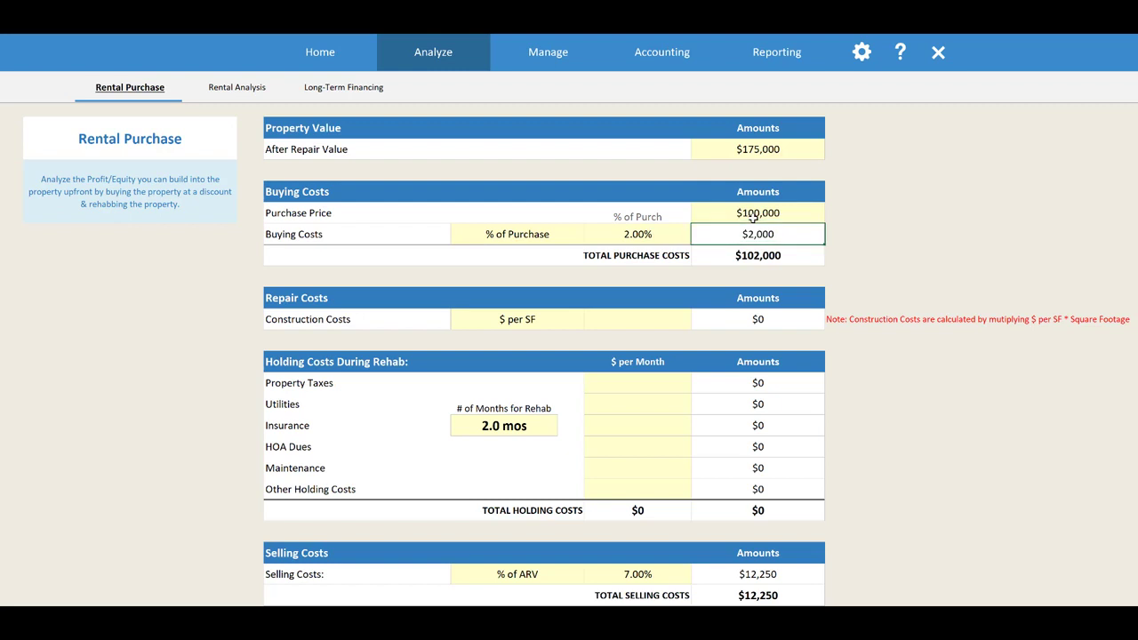
Check the calculation methods offered for Buying Costs, keeping % of Purchase, and inspect its percentage
left_click(661, 234)
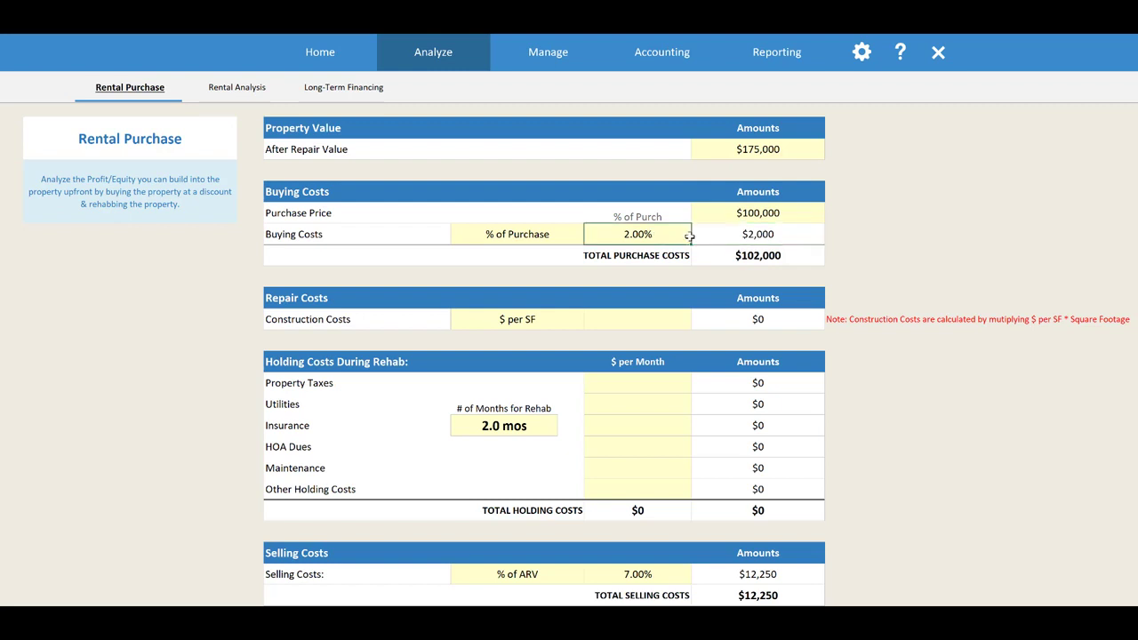
left_click(570, 235)
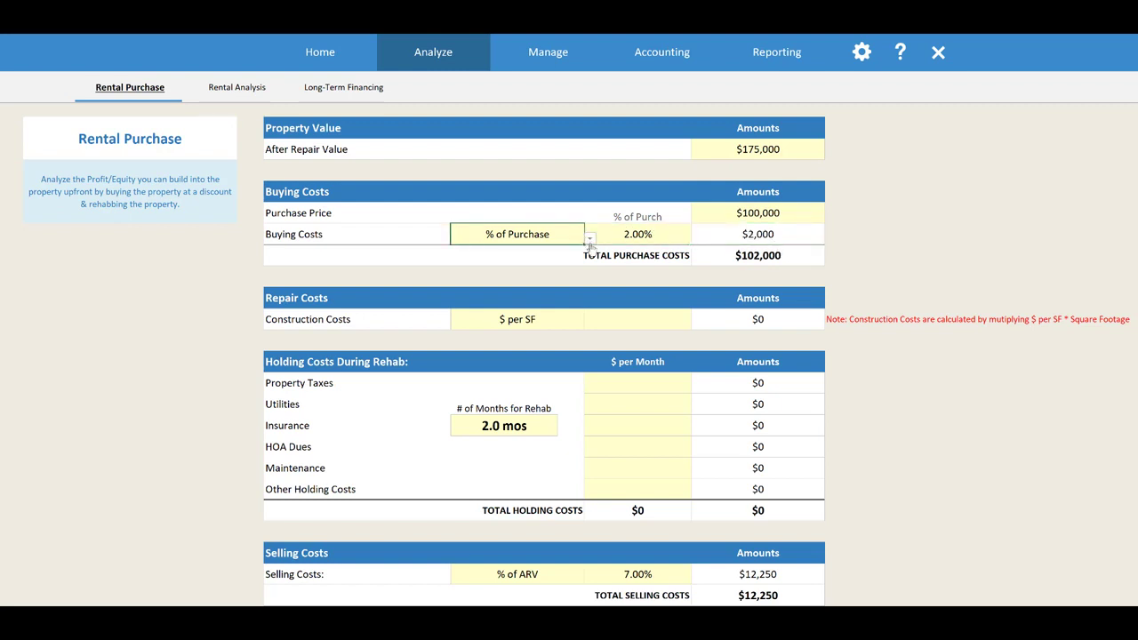
left_click(589, 240)
left_click(497, 248)
left_click(657, 238)
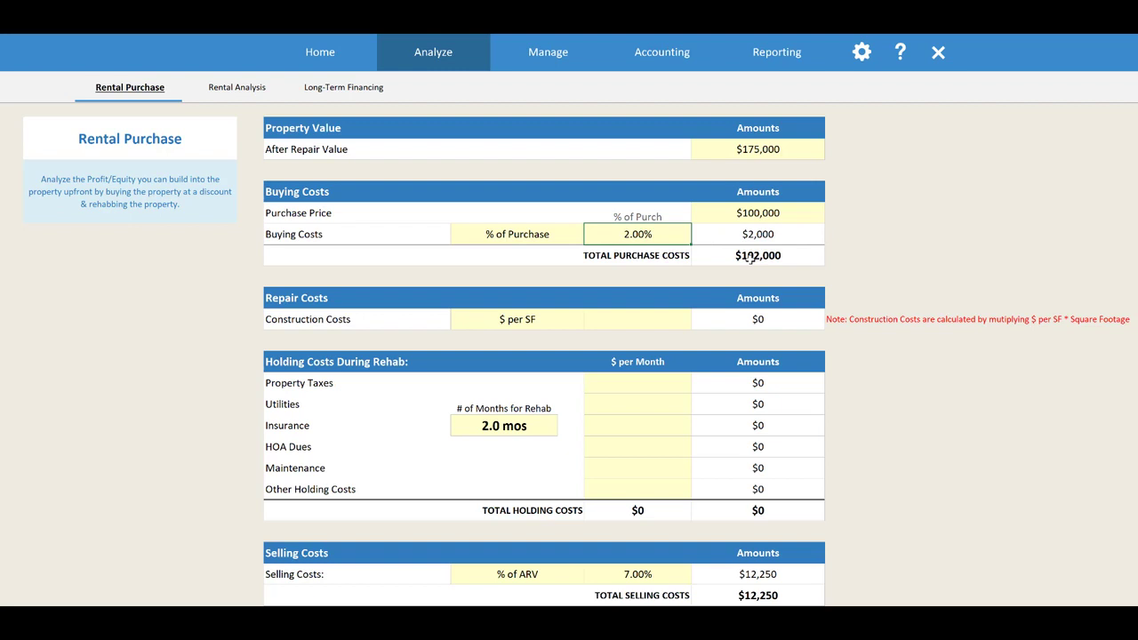
Check the Construction Costs calculation methods and enter a repair cost of $30 per SF
left_click(668, 315)
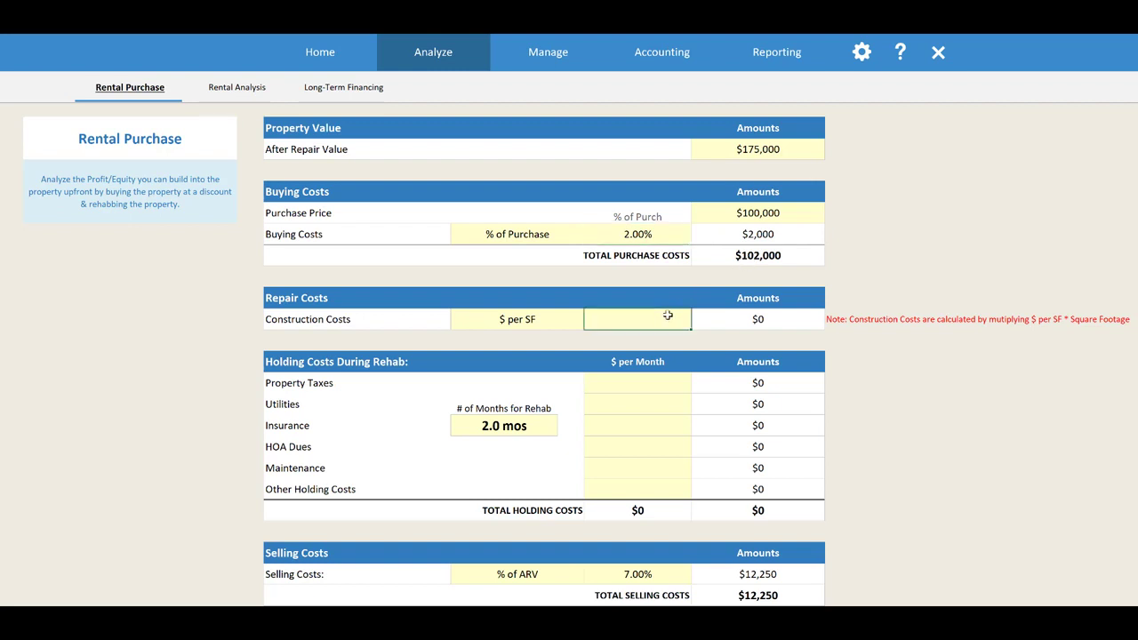
left_click(569, 322)
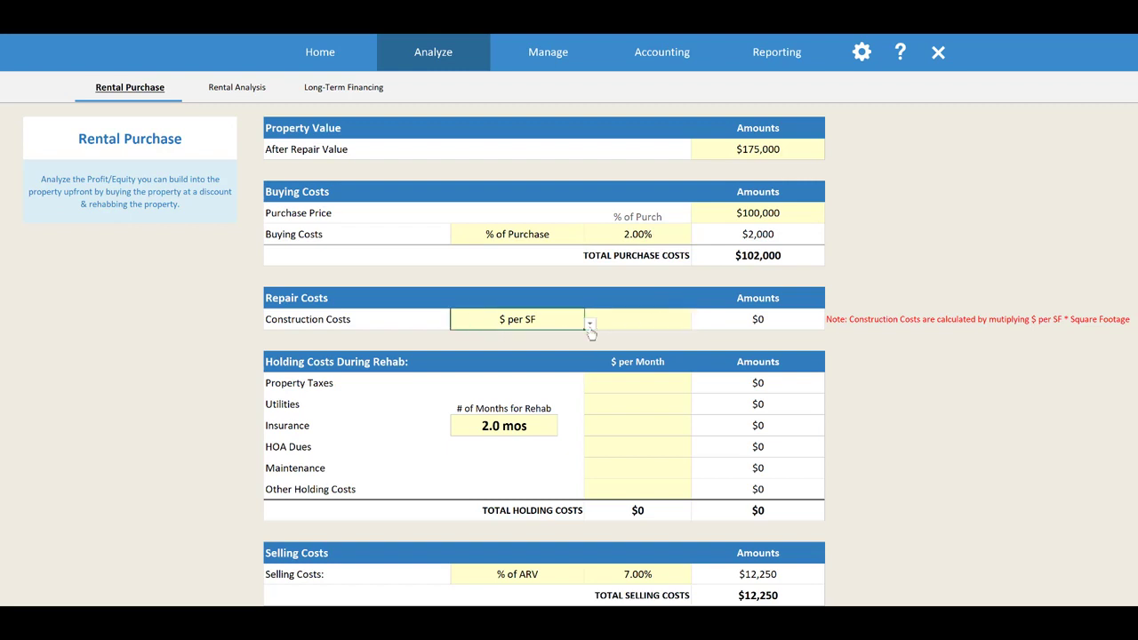
left_click(590, 326)
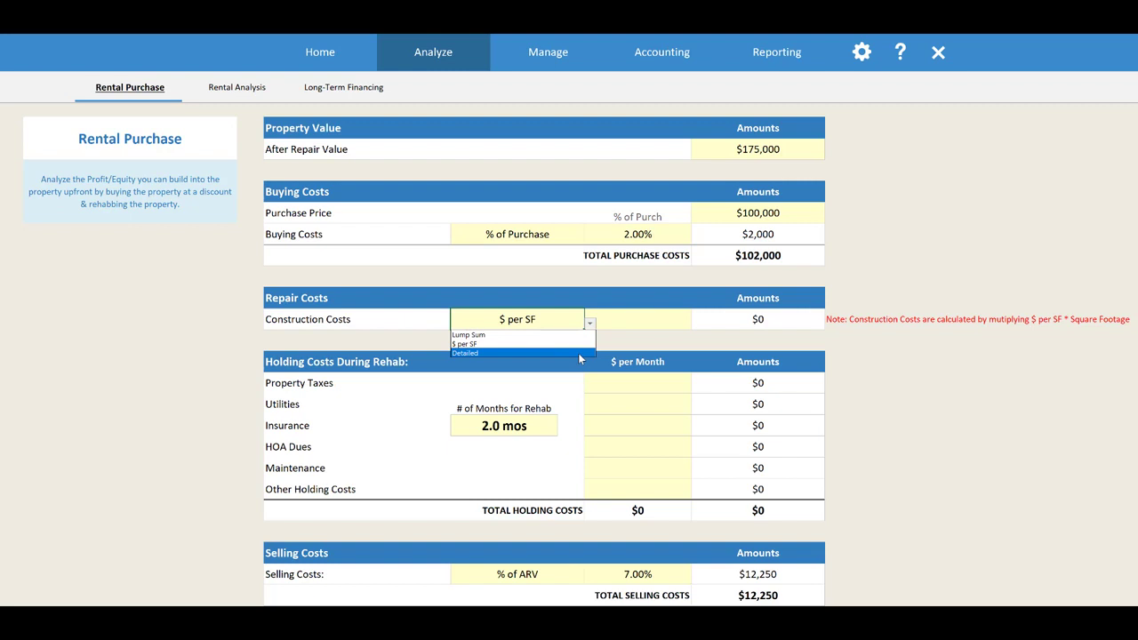
left_click(638, 320)
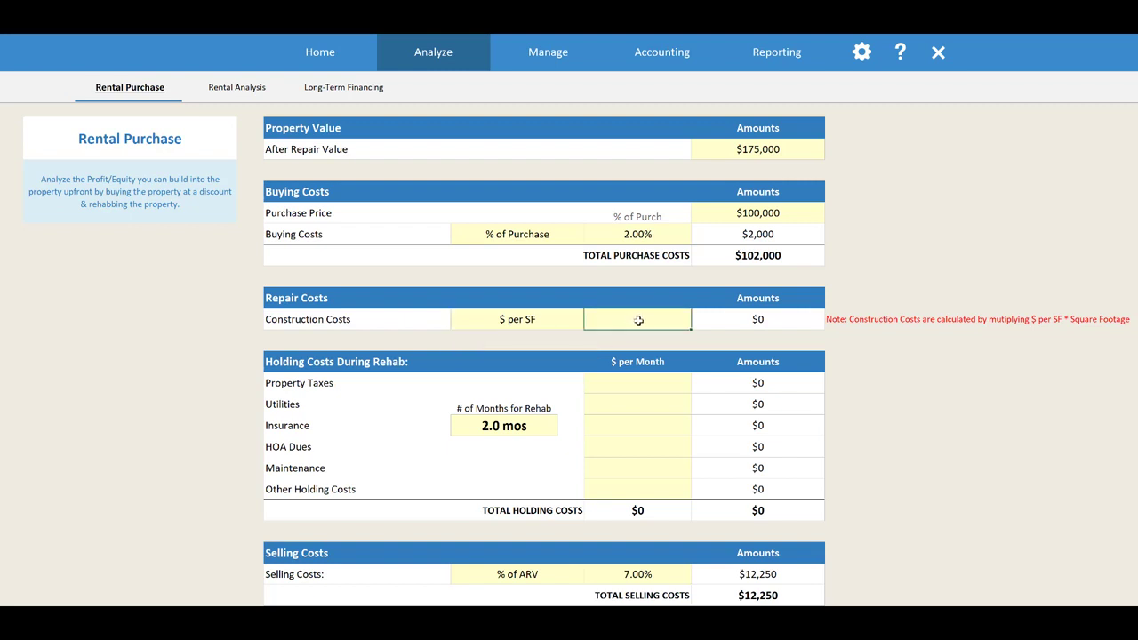
type("30")
key("Return")
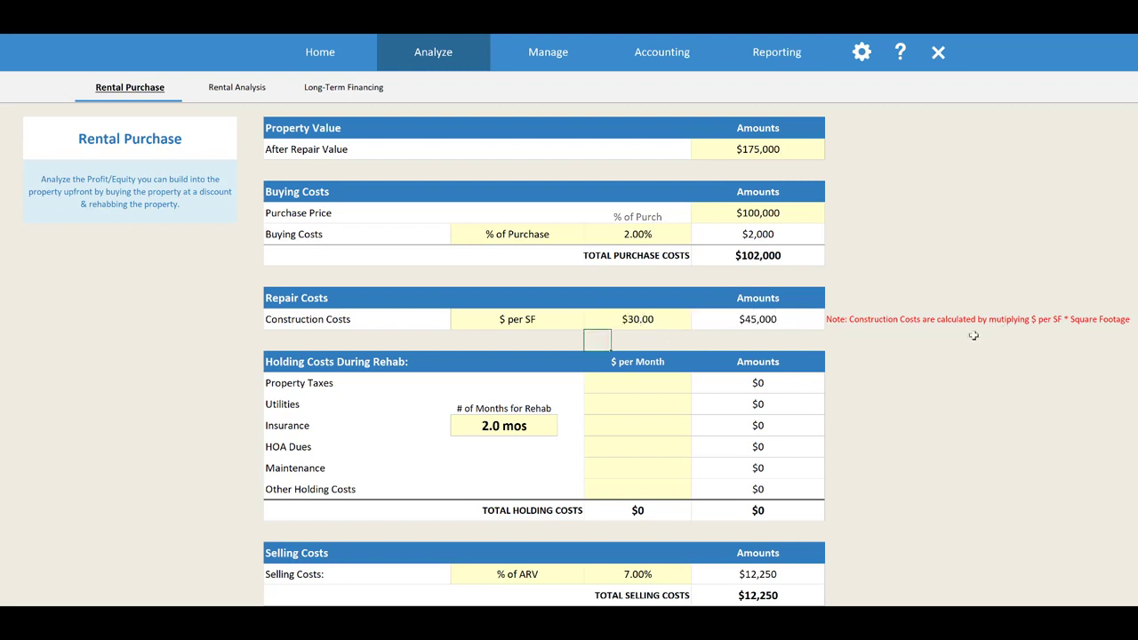
left_click(664, 323)
Enter the monthly holding costs during rehab: property taxes as =2000/12 and utilities as 250
left_click(636, 384)
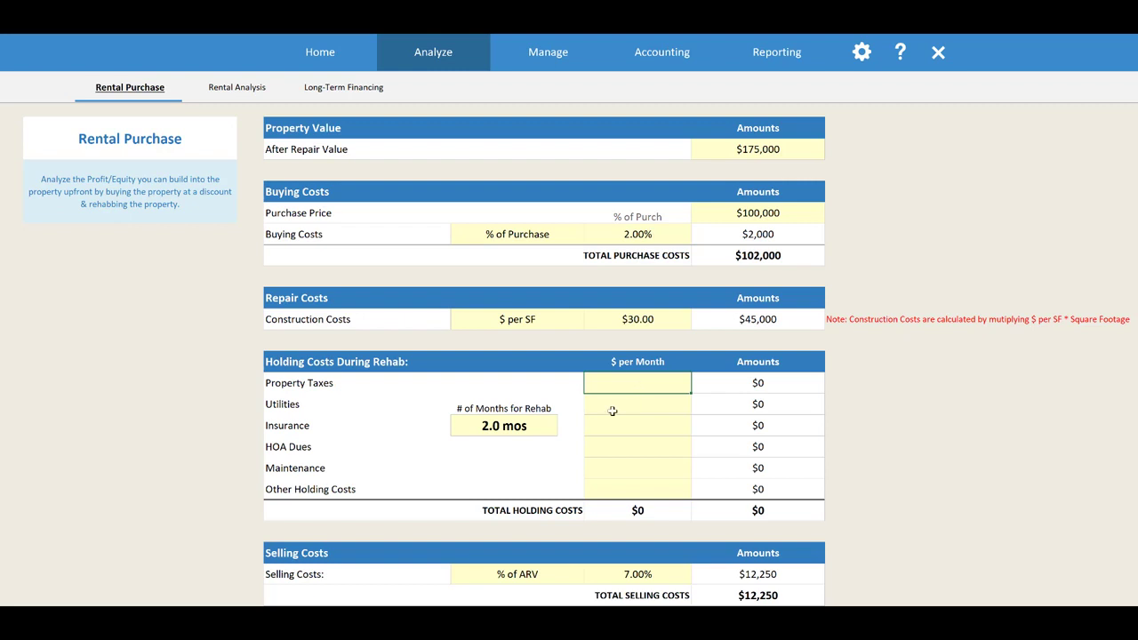
left_click(550, 418)
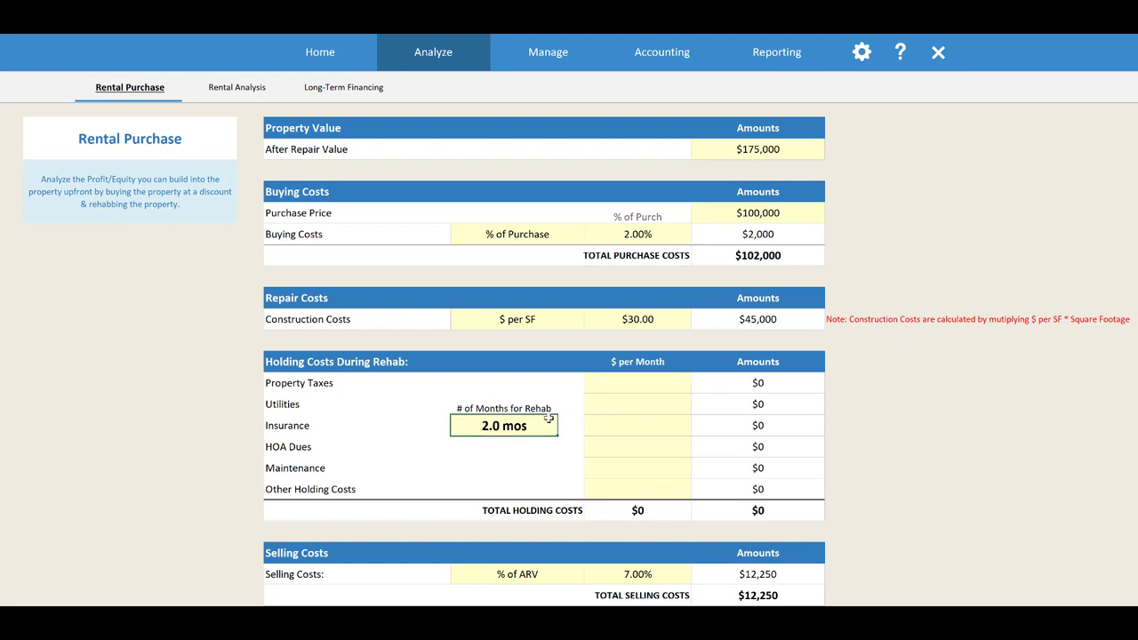
left_click(627, 388)
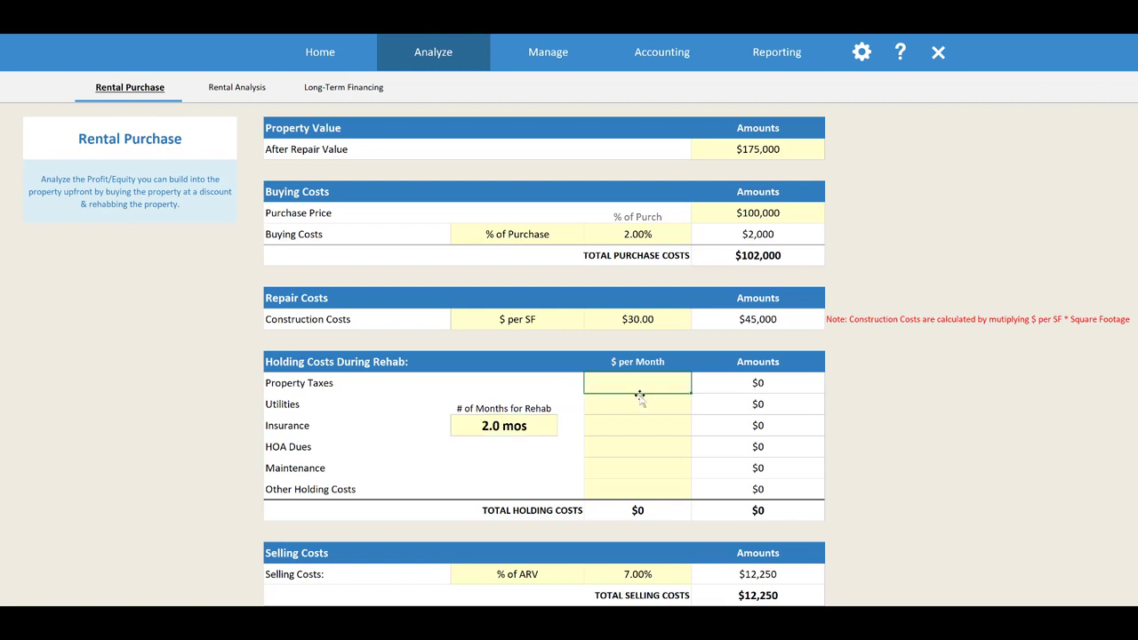
type("=2000/12")
key("Return")
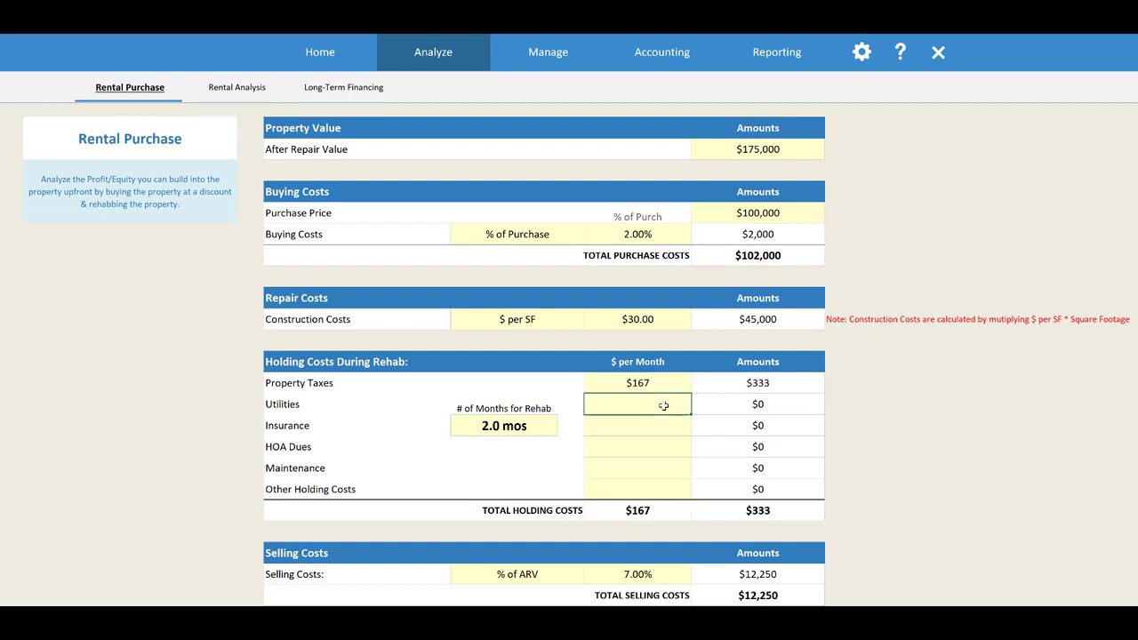
type("250")
key("Return")
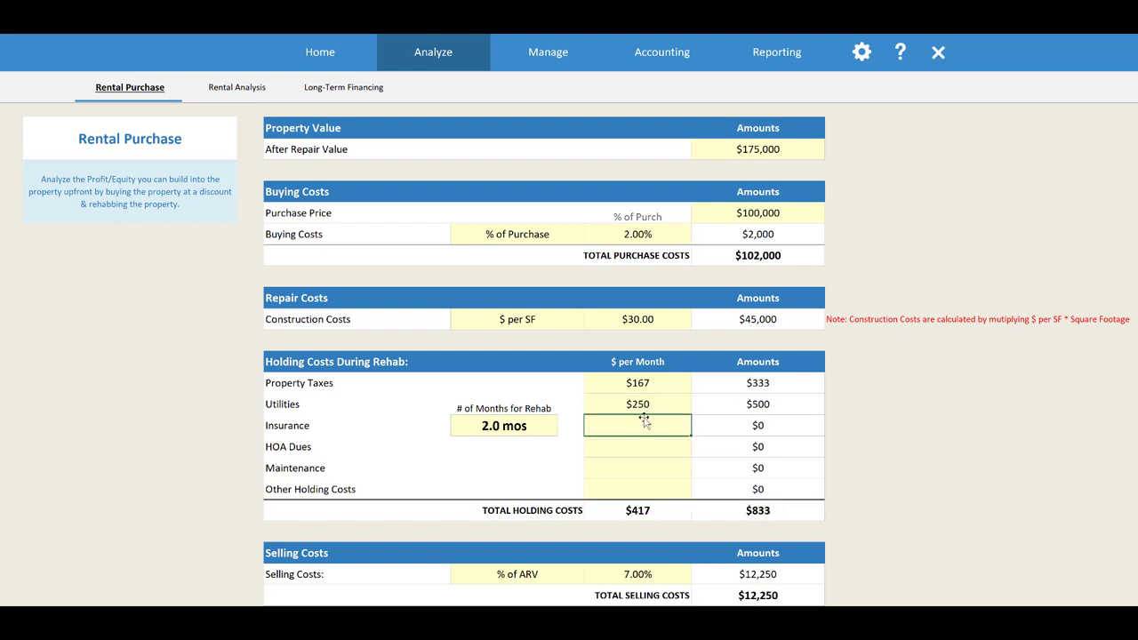
Enter monthly holding costs of 125 for insurance and 80 for maintenance
type("10")
type("5")
key("Return")
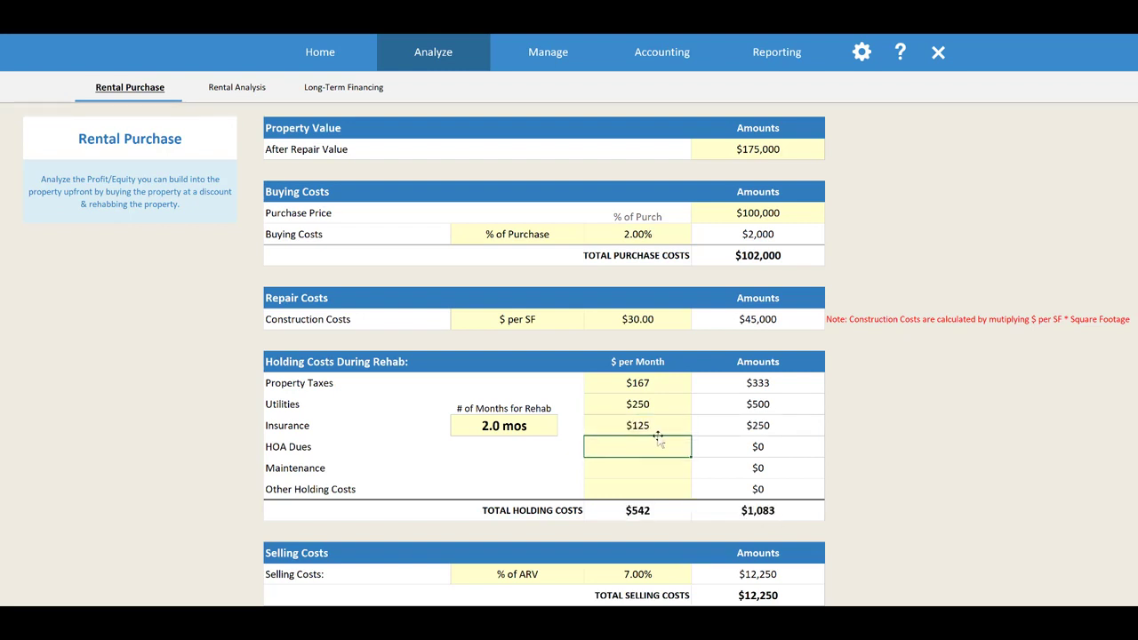
left_click(650, 469)
type("80")
key("Return")
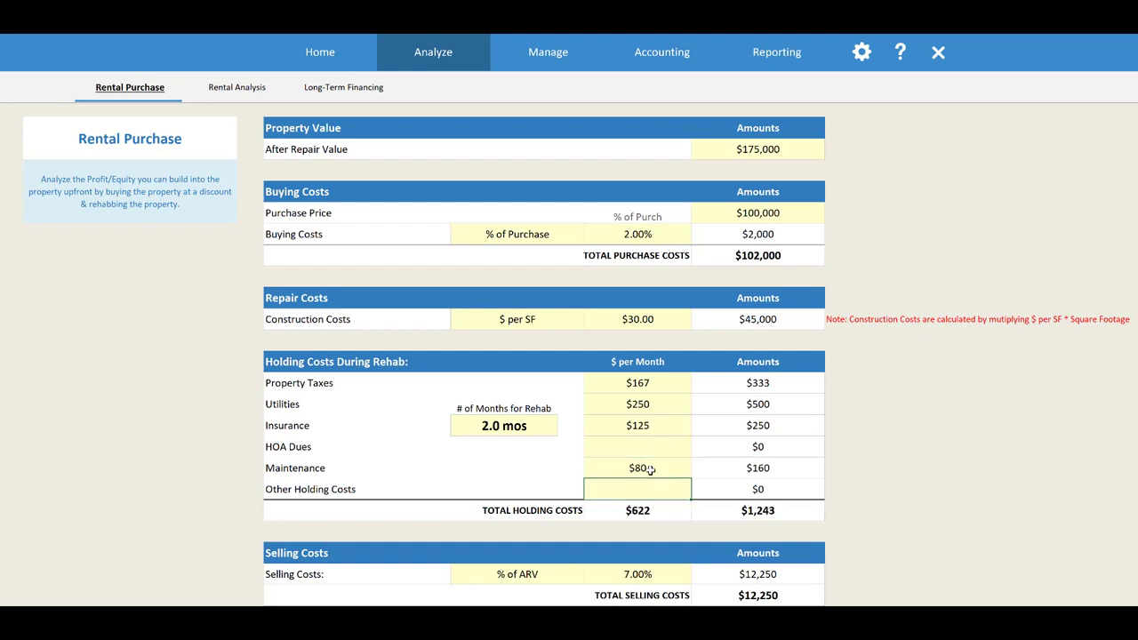
Check the monthly and overall amounts of the Total Holding Costs
scroll(652, 473, "down", 2)
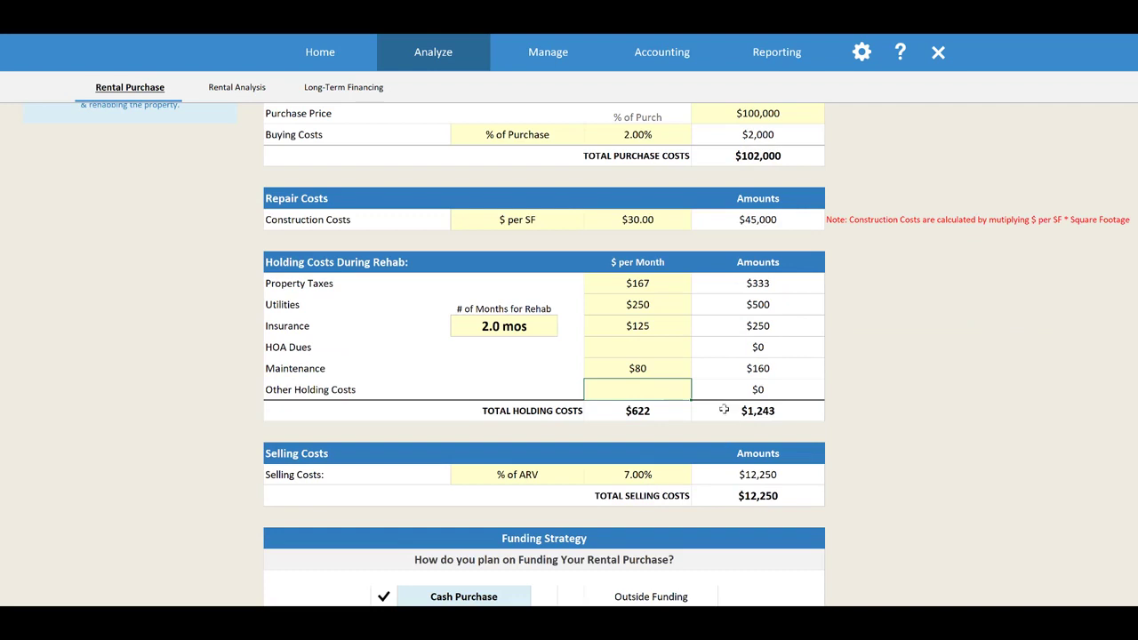
left_click(664, 411)
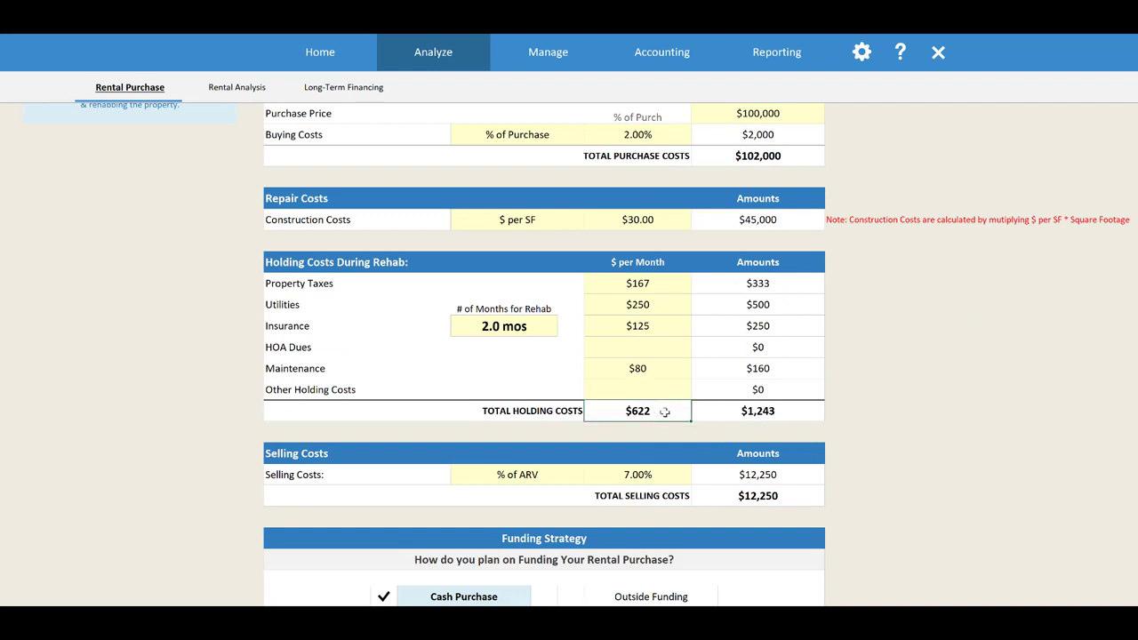
left_click(770, 418)
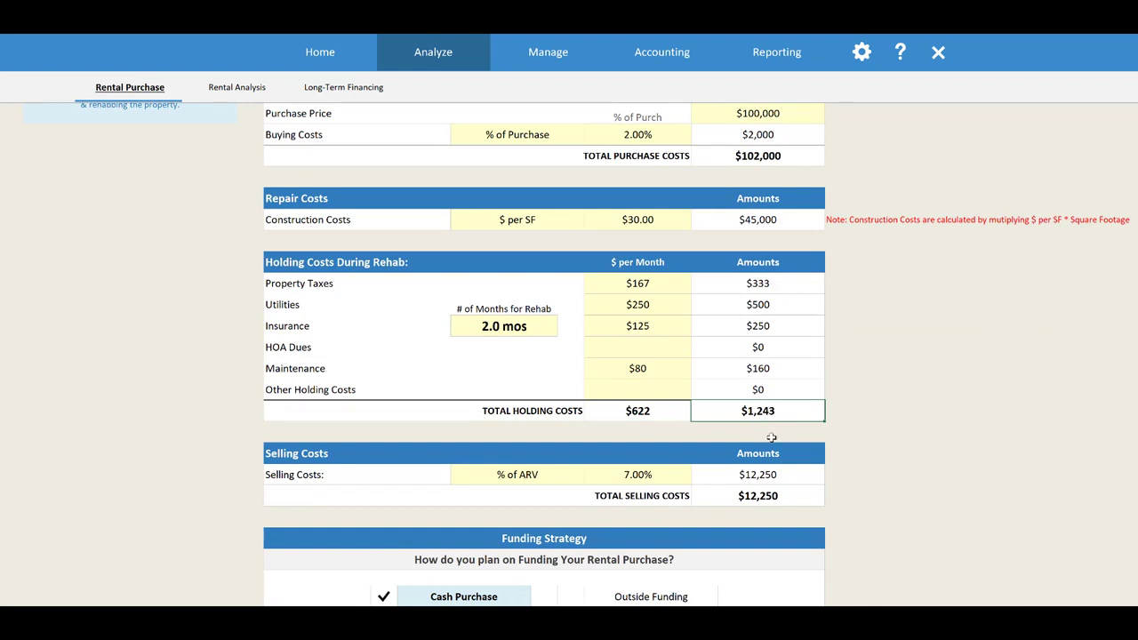
Examine the Selling Costs percentage, its calculation methods and the After Repair Value it is based on
scroll(776, 434, "down", 2)
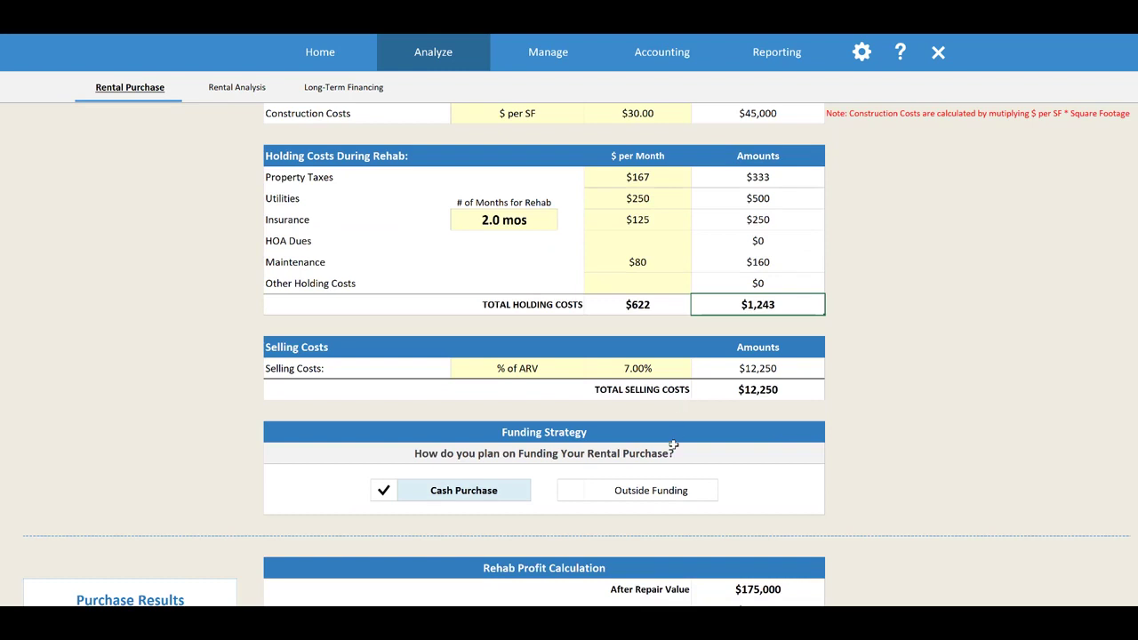
left_click(673, 373)
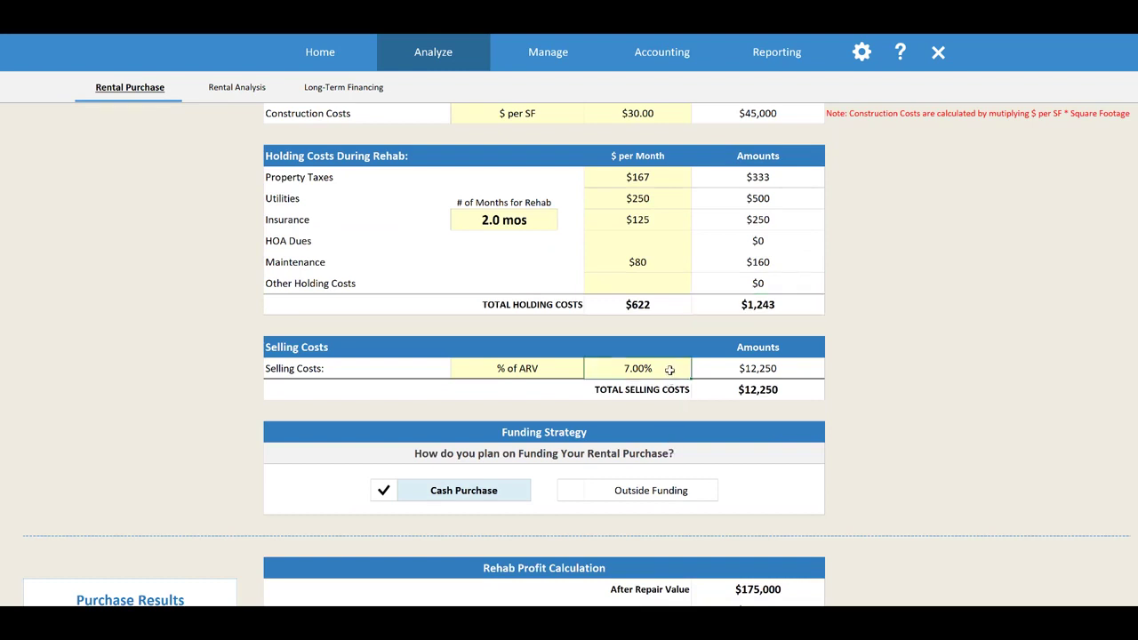
left_click(580, 372)
left_click(590, 375)
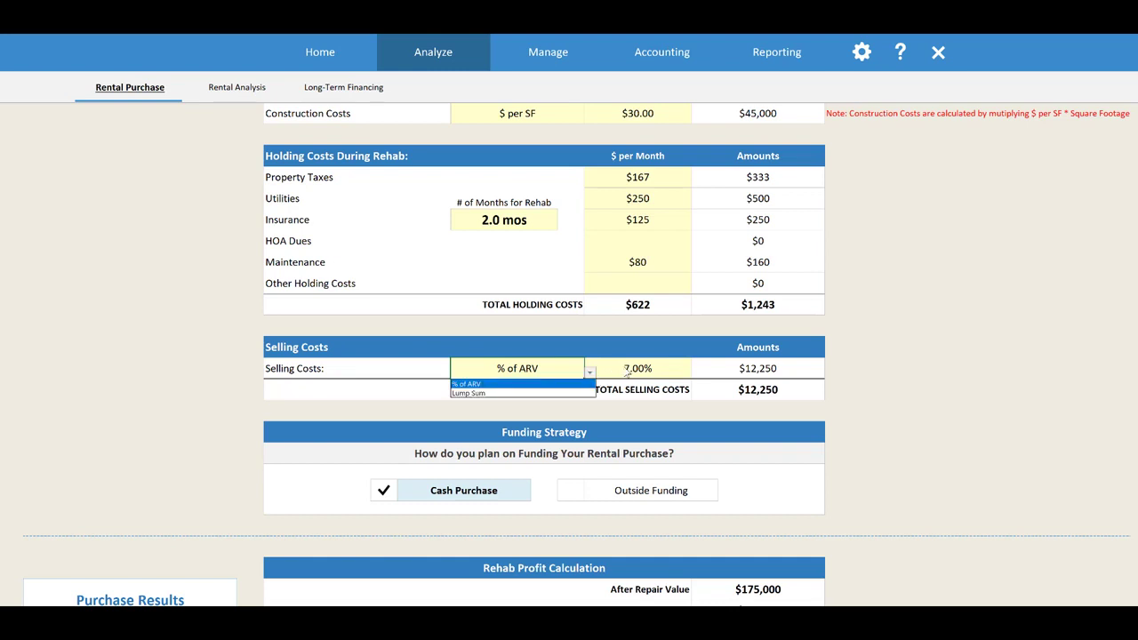
left_click(658, 368)
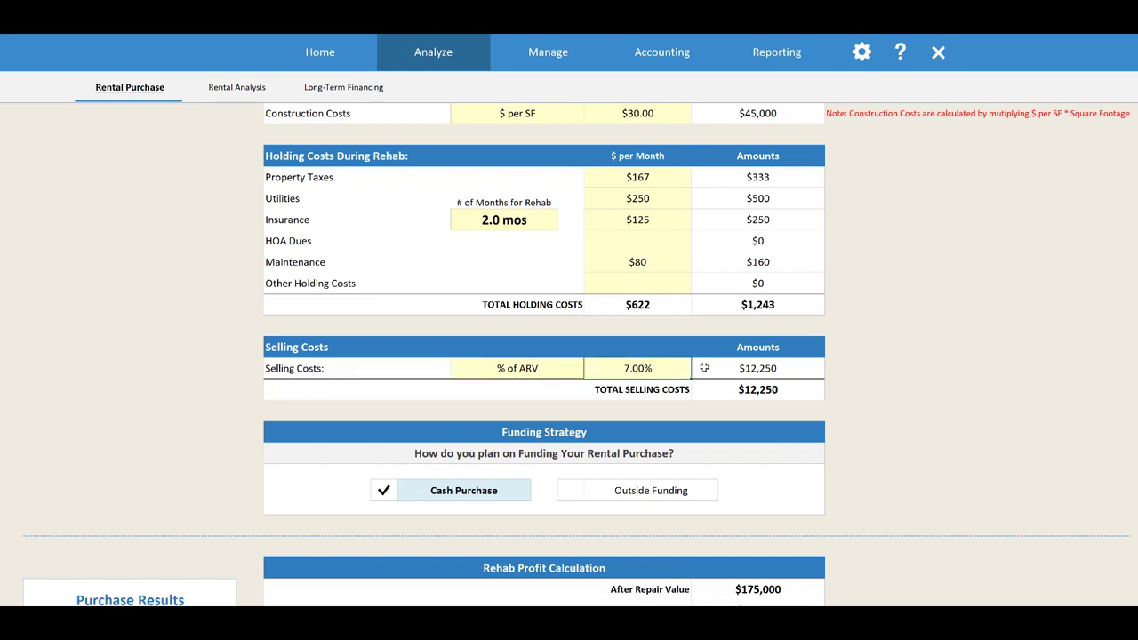
scroll(760, 373, "up", 3)
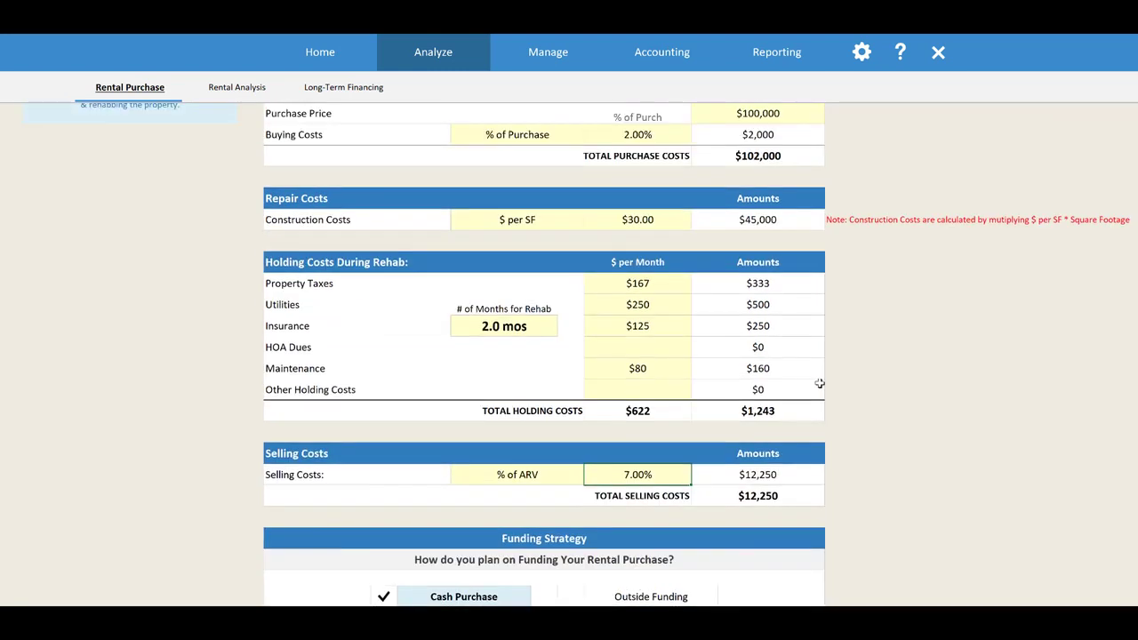
left_click(783, 151)
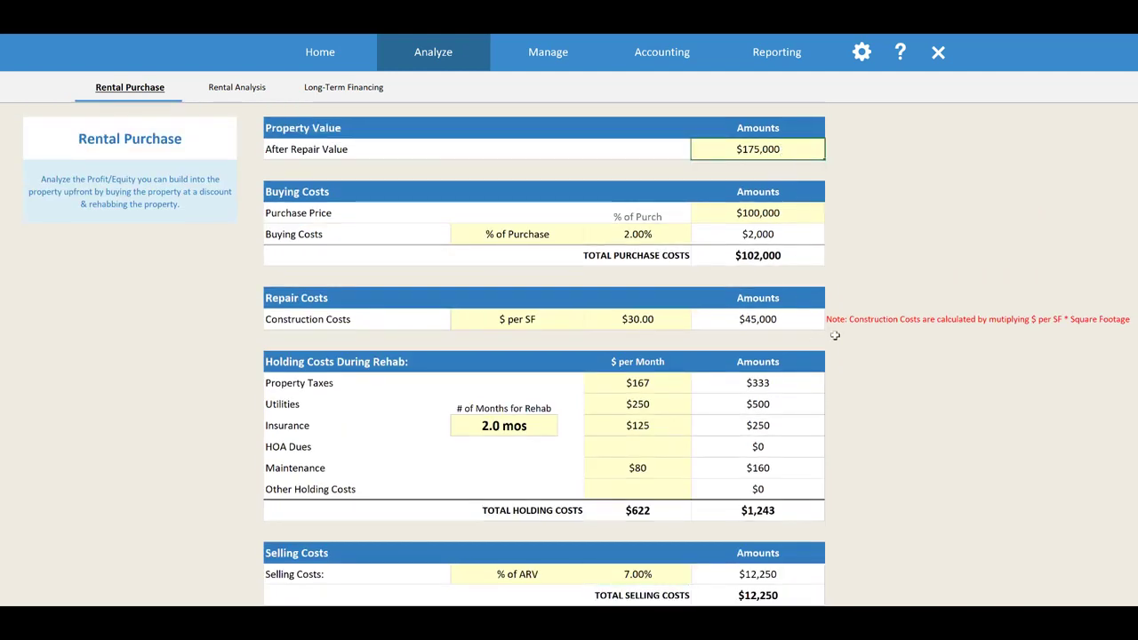
scroll(827, 356, "down", 3)
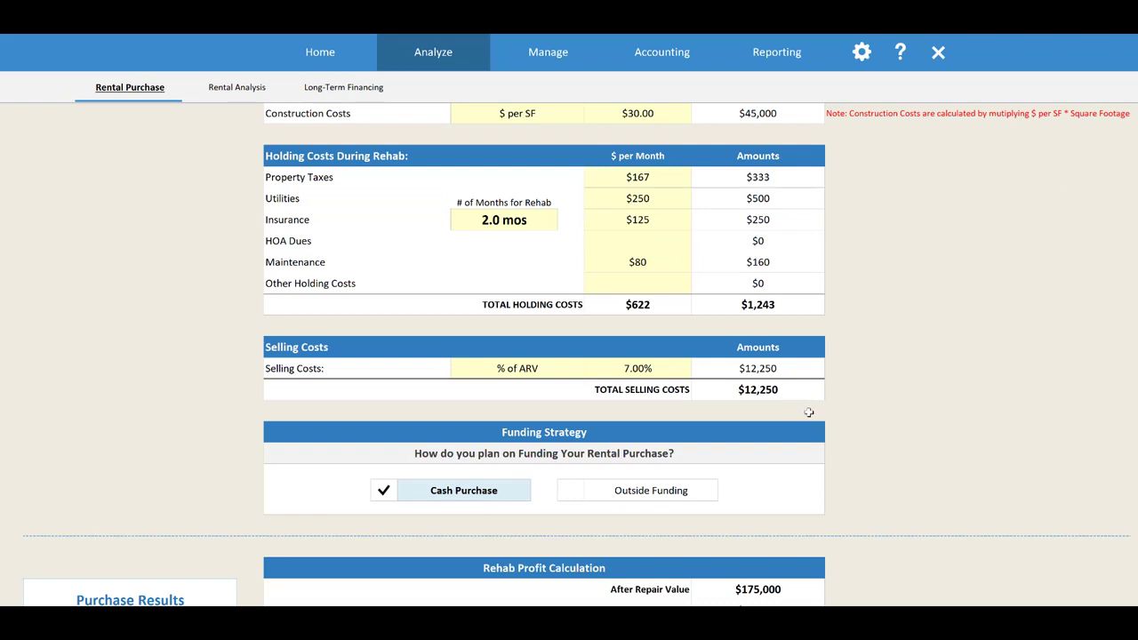
Set the funding strategy for the rental purchase to Outside Funding using a Bridge Loan
scroll(809, 413, "down", 2)
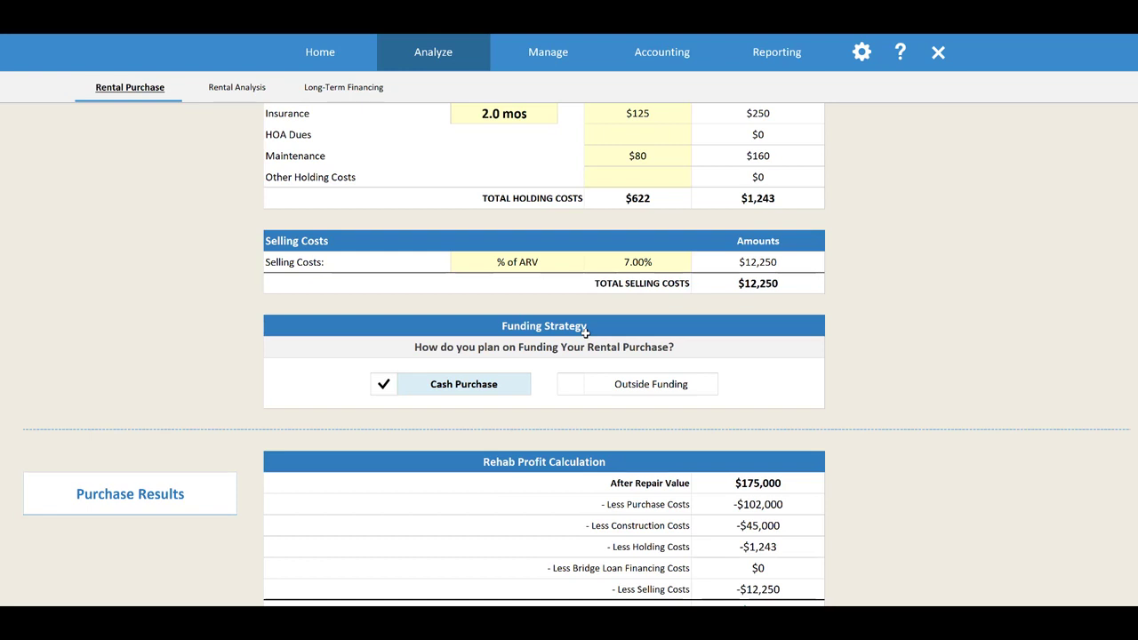
left_click(635, 385)
scroll(713, 396, "down", 2)
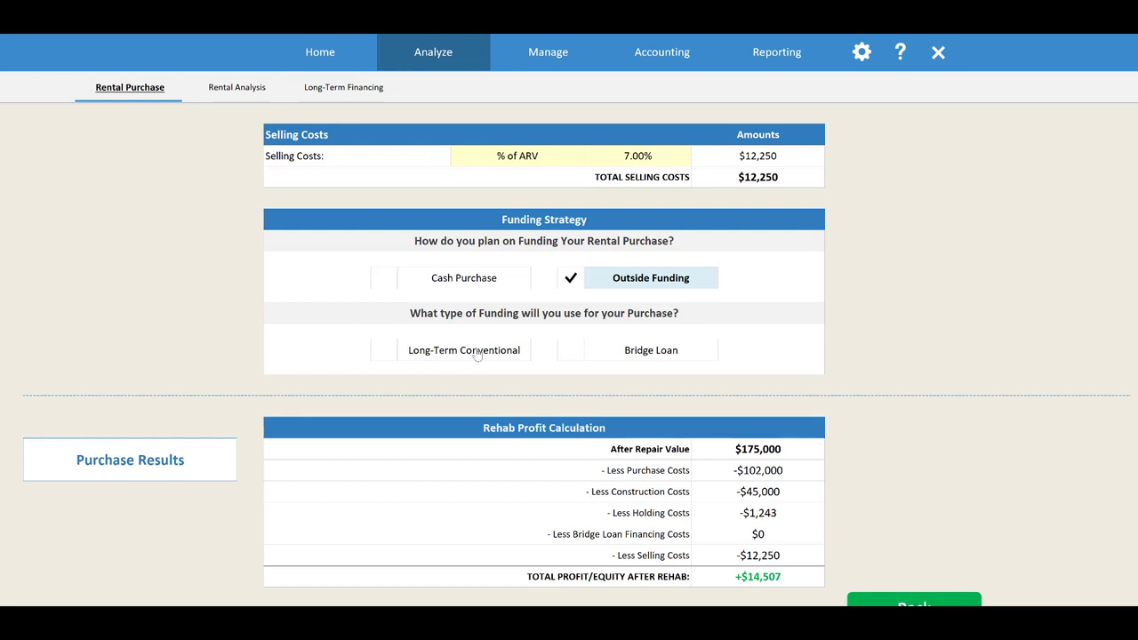
left_click(617, 353)
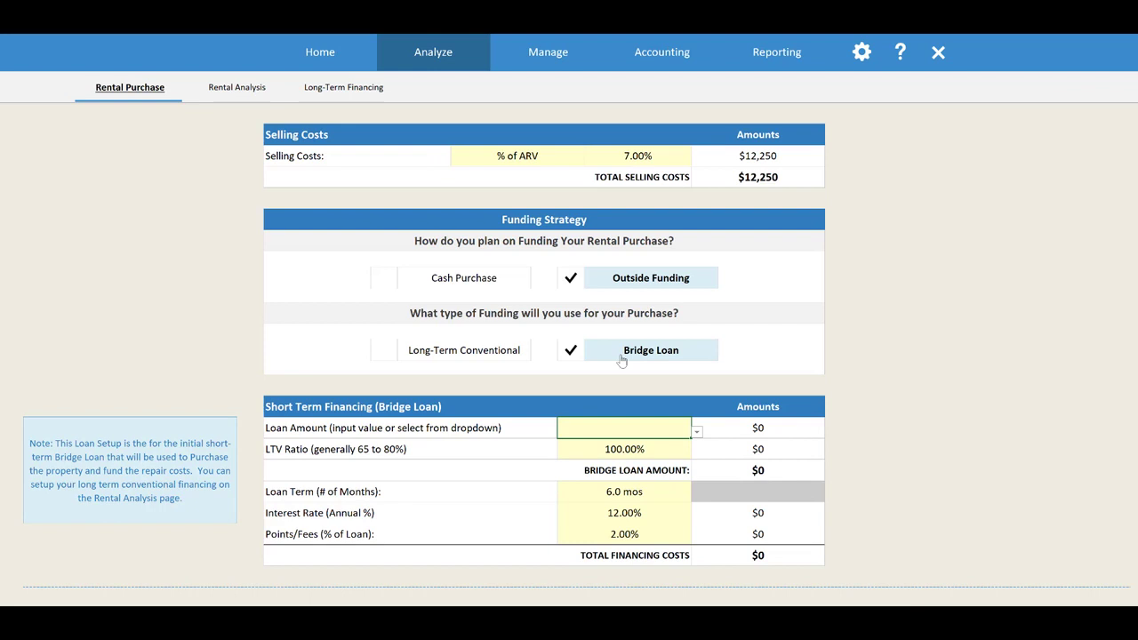
Change the funding type for the rental purchase to Long-Term Conventional
left_click(504, 350)
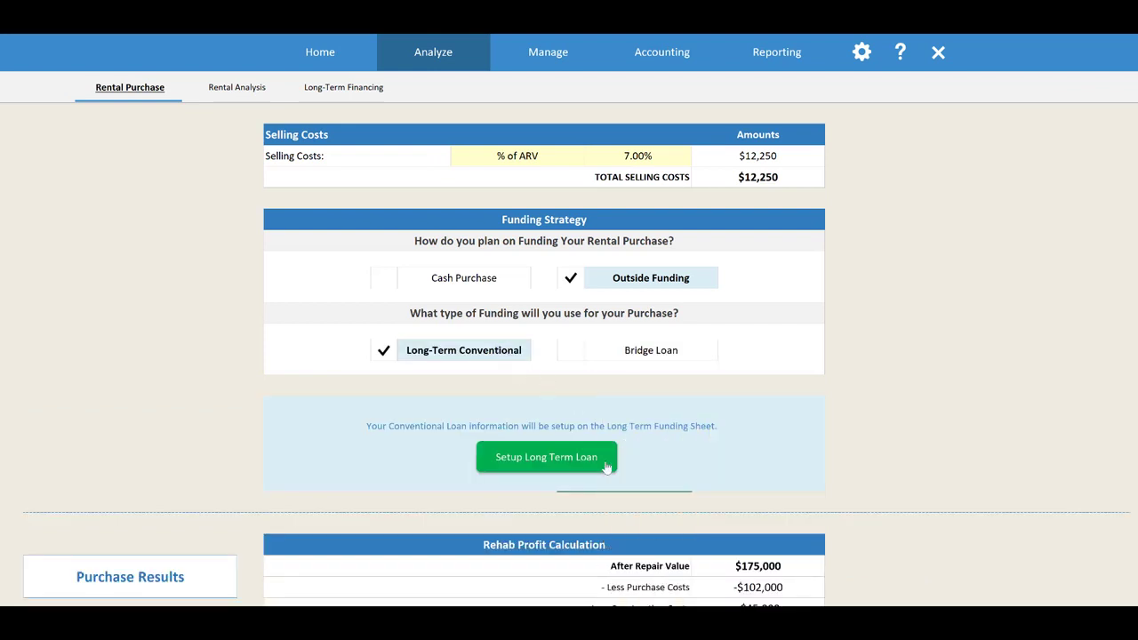
left_click(610, 374)
Review the Rehab Profit Calculation from After Repair Value through each cost to the total profit, plus the Cash Outlay Calculation
scroll(663, 453, "down", 2)
scroll(661, 460, "down", 2)
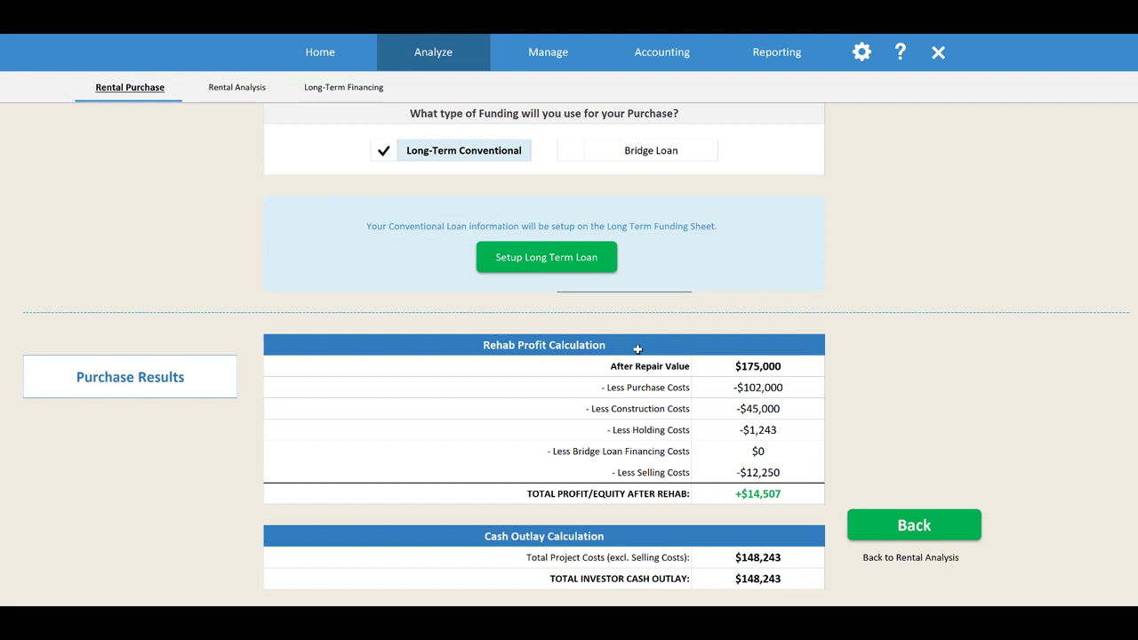
left_click(755, 366)
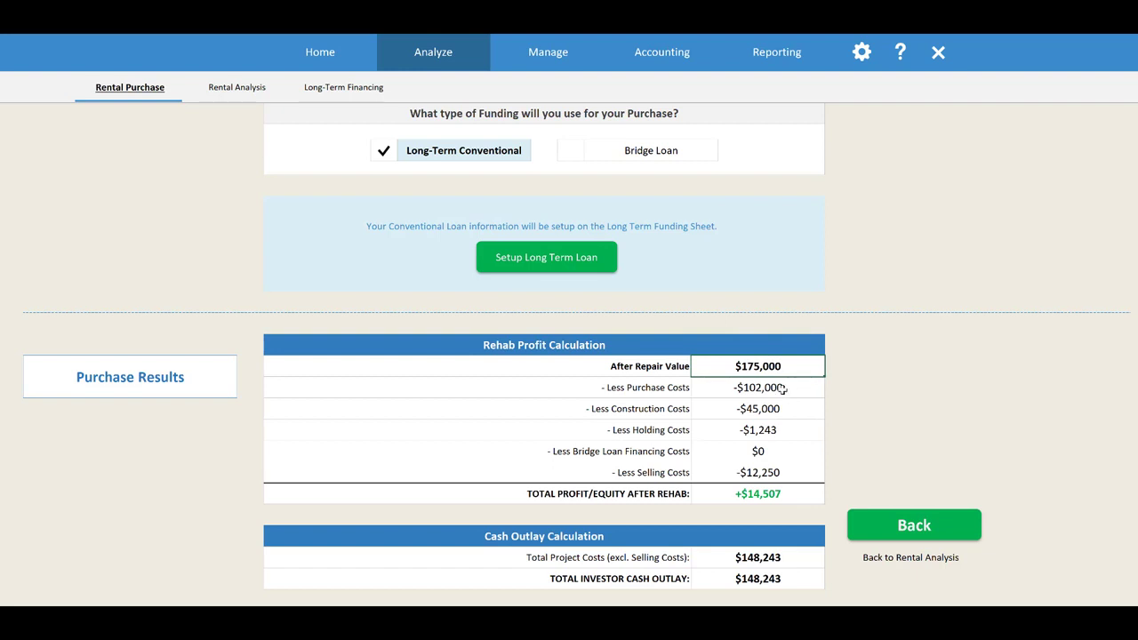
left_click(771, 409)
left_click(780, 430)
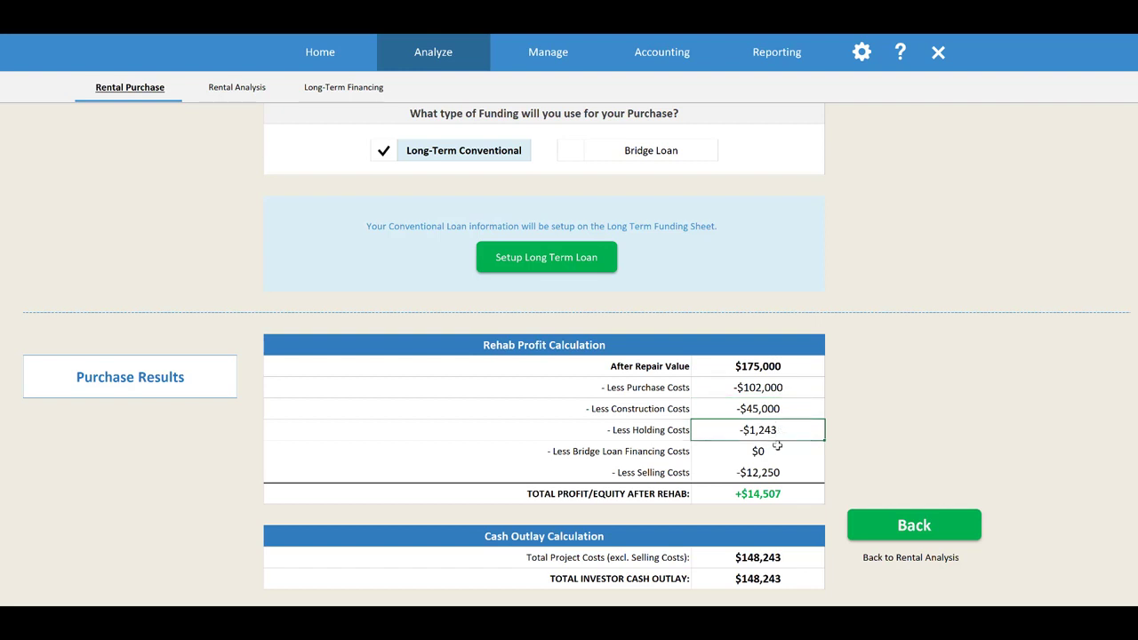
left_click(773, 471)
left_click(783, 494)
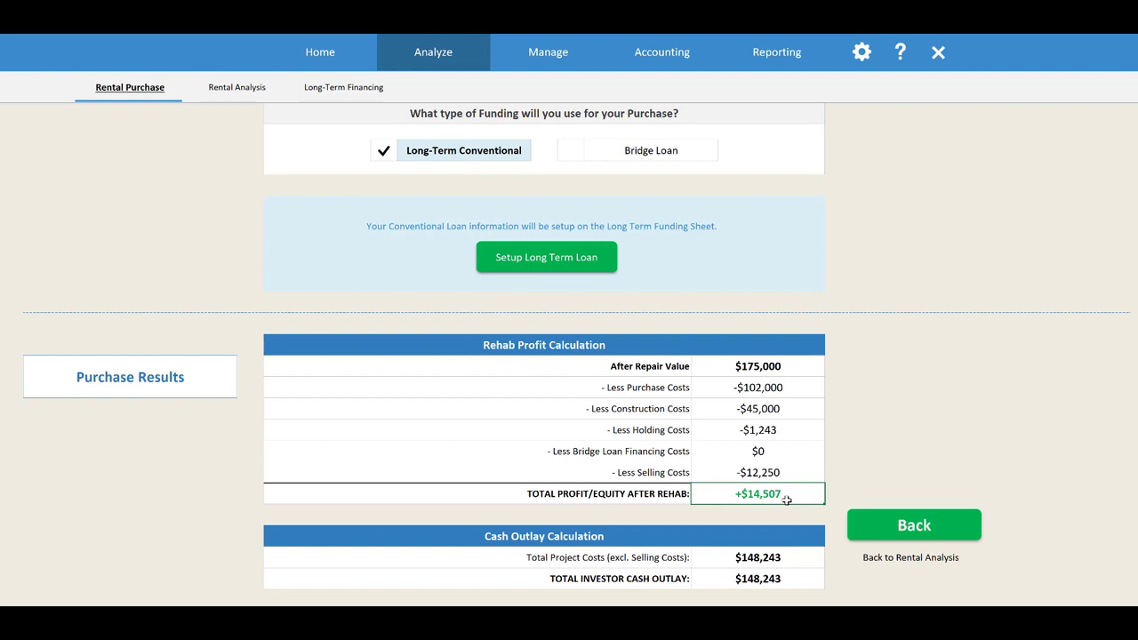
scroll(773, 365, "down", 2)
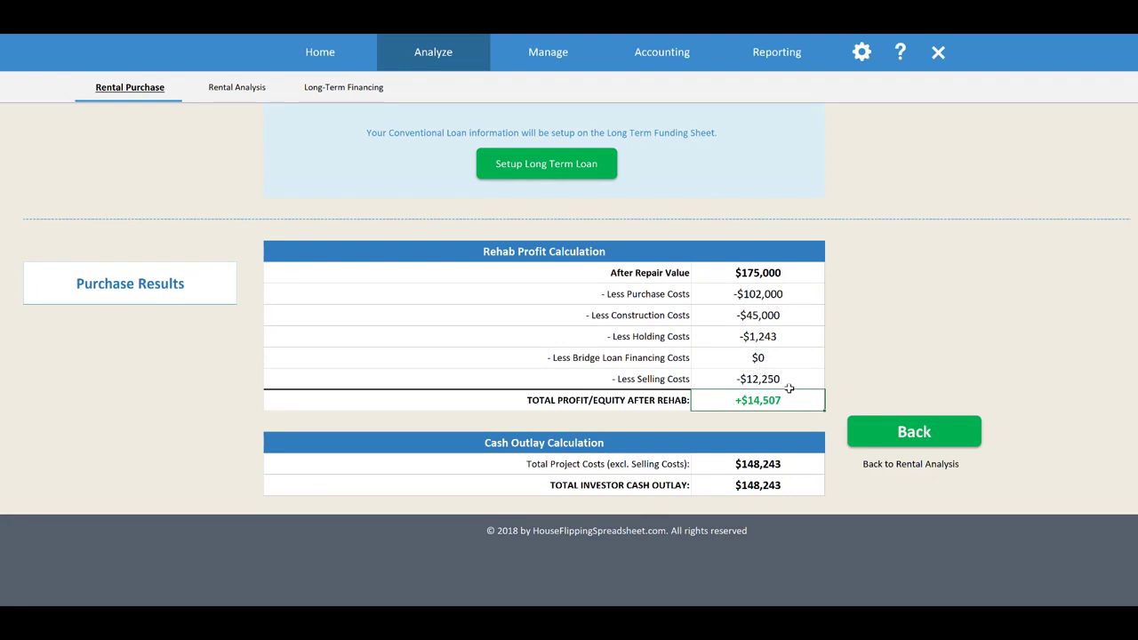
Return to the Rental Analysis and examine the rental unit descriptions and rent amounts under Revenues
left_click(941, 434)
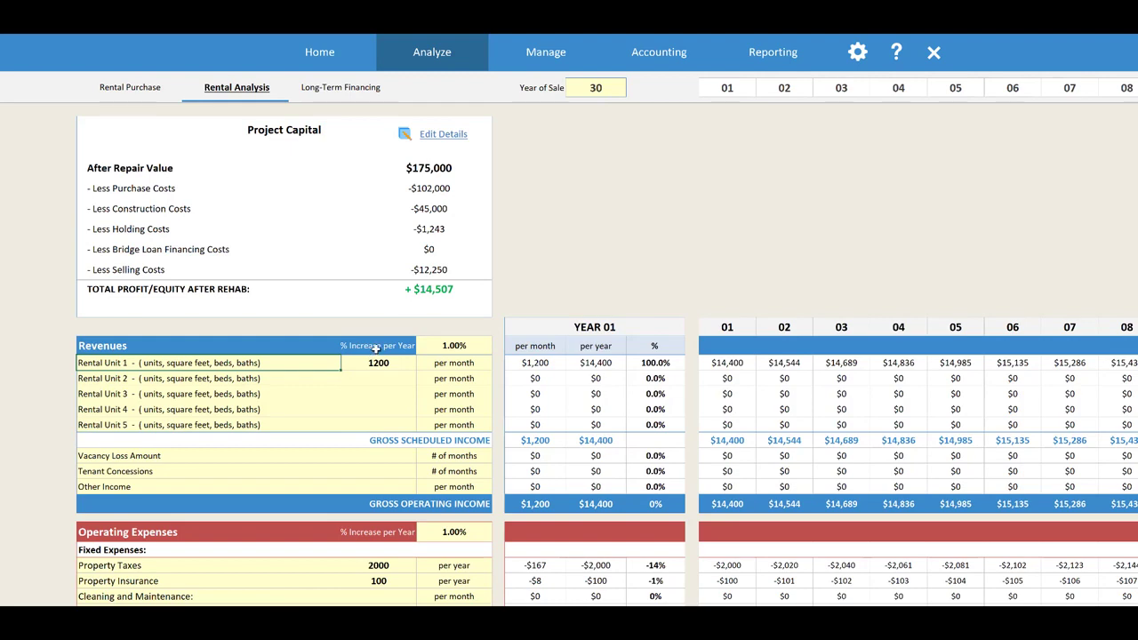
scroll(377, 348, "down", 2)
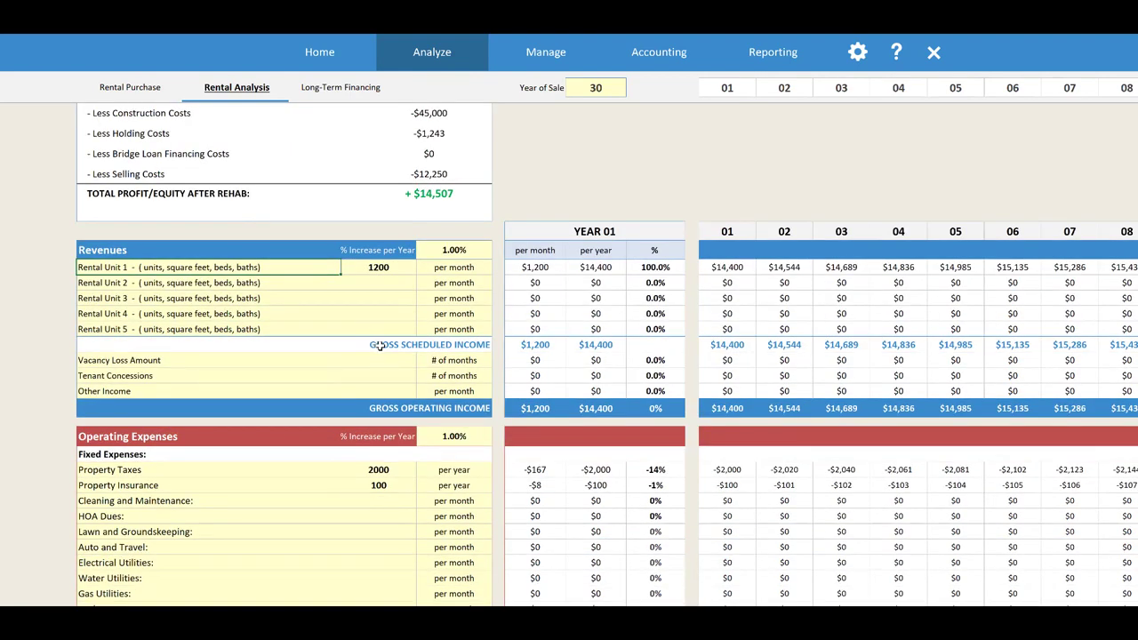
left_click(306, 283)
left_click_drag(306, 321, 309, 327)
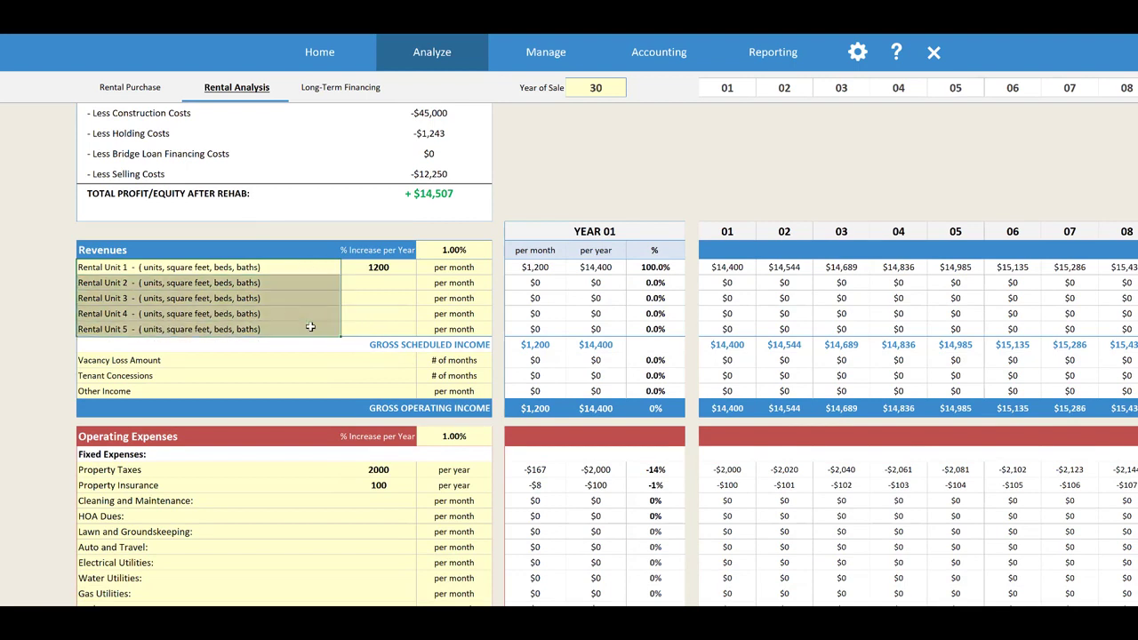
left_click(300, 269)
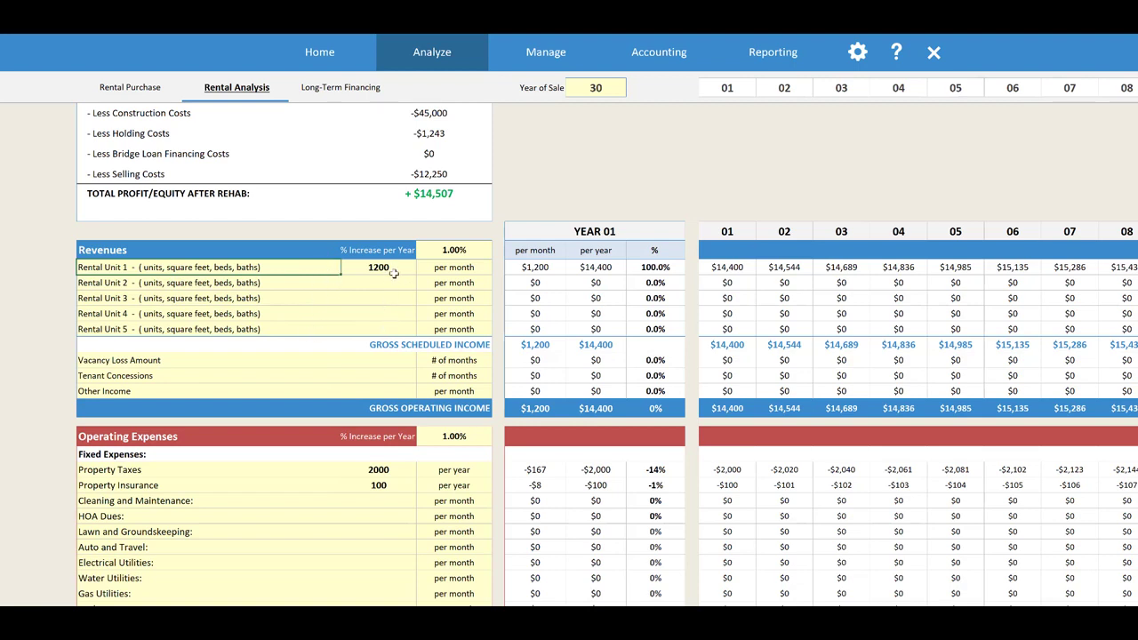
left_click(388, 329)
left_click(391, 268)
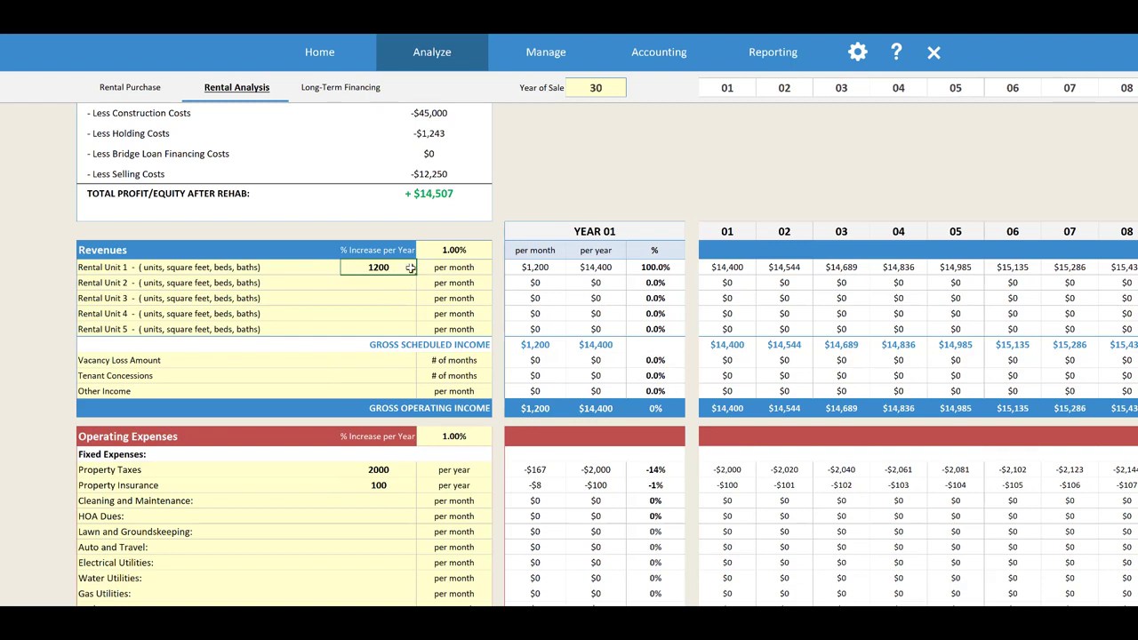
Check the period options for Rental Unit 1, the Rental Unit 2 rent entry and the yearly revenue increase percentage
left_click(487, 272)
left_click(499, 269)
key("Escape")
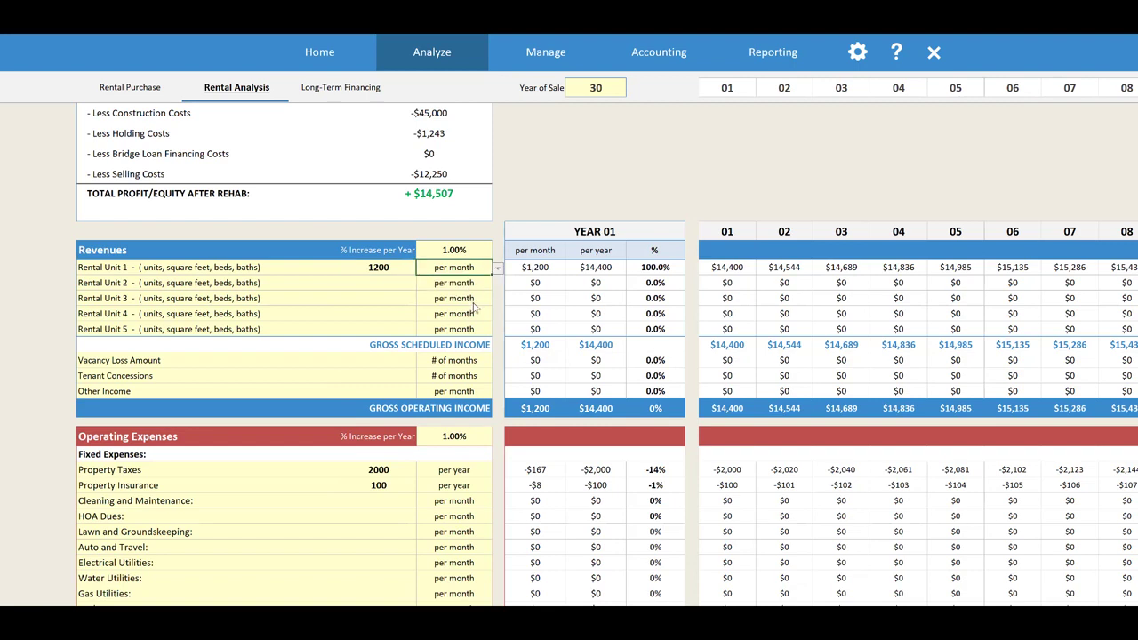
left_click(401, 283)
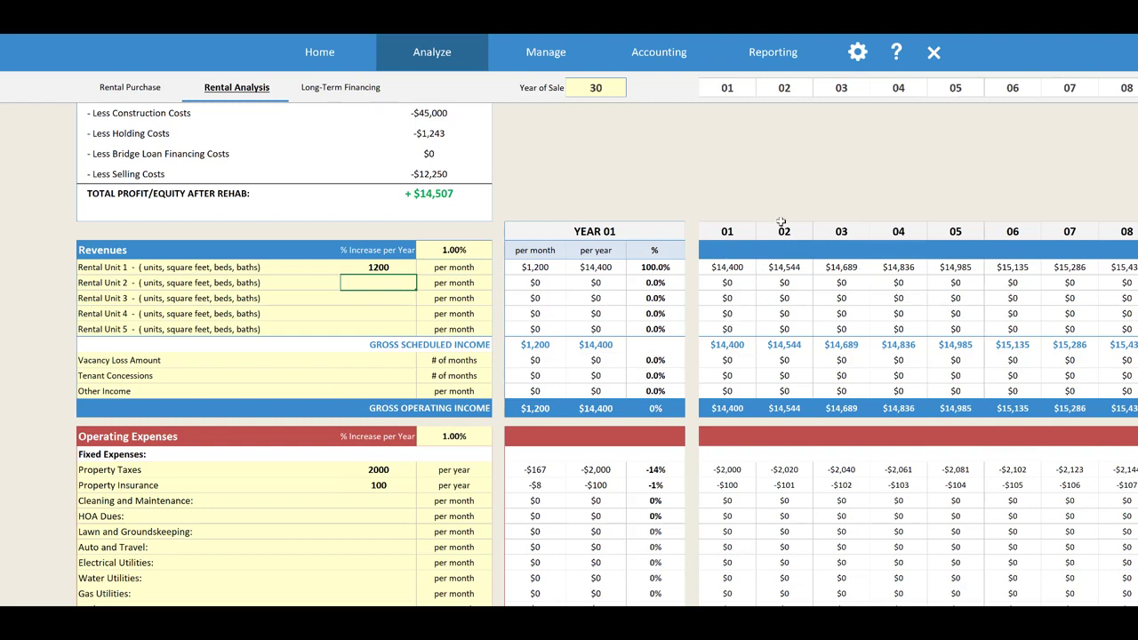
left_click(466, 250)
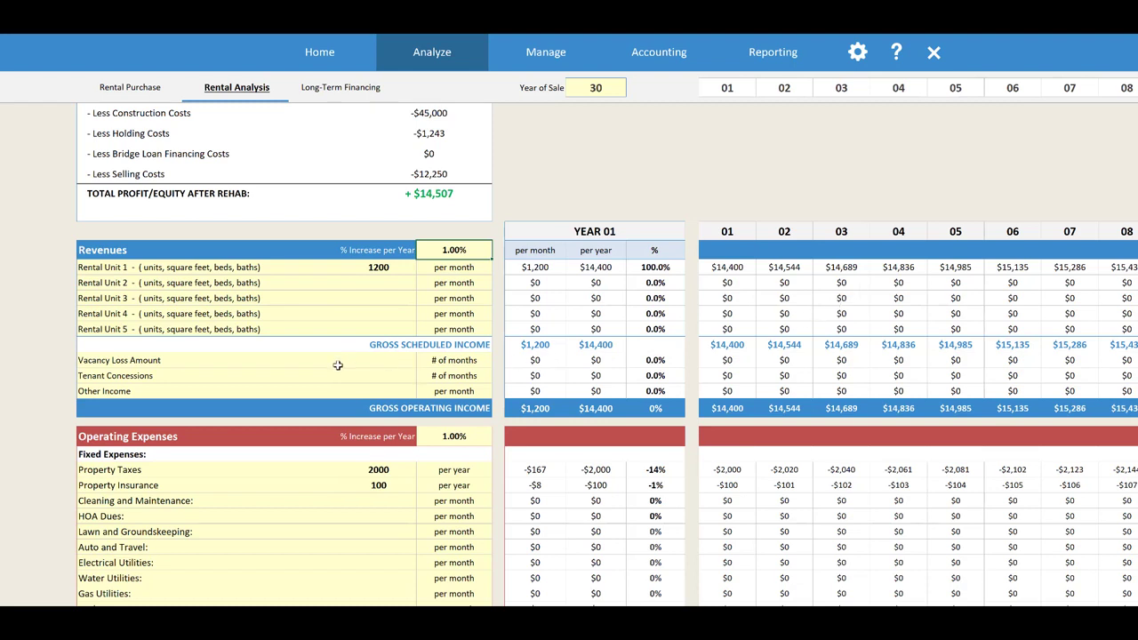
Enter a Vacancy Loss Amount of 1 month under Revenues
left_click(396, 363)
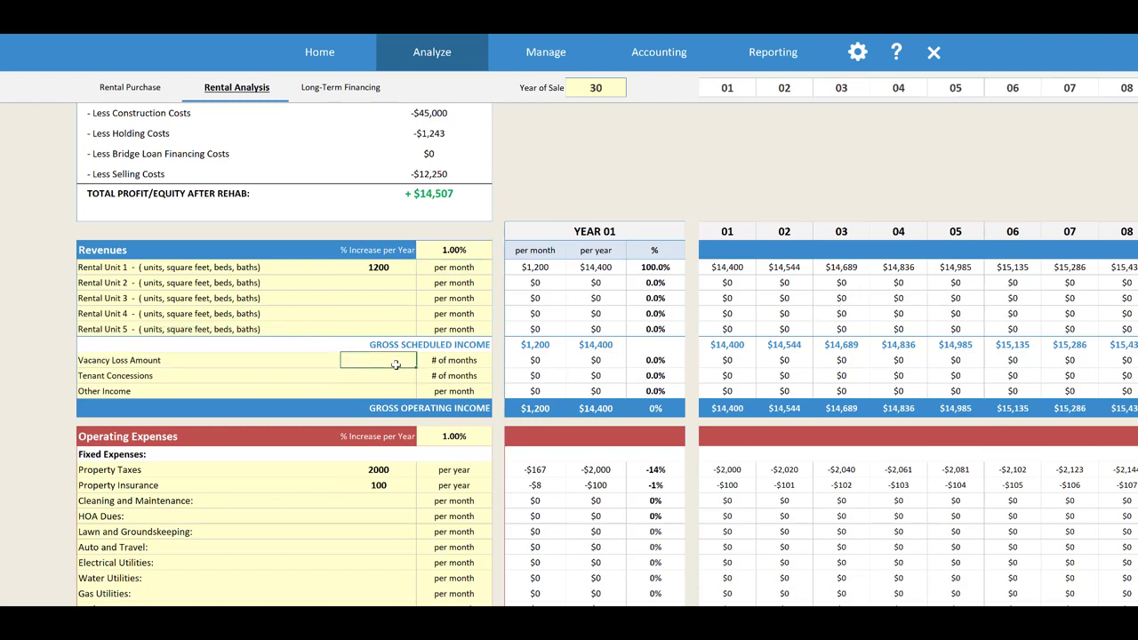
type("1")
left_click(401, 375)
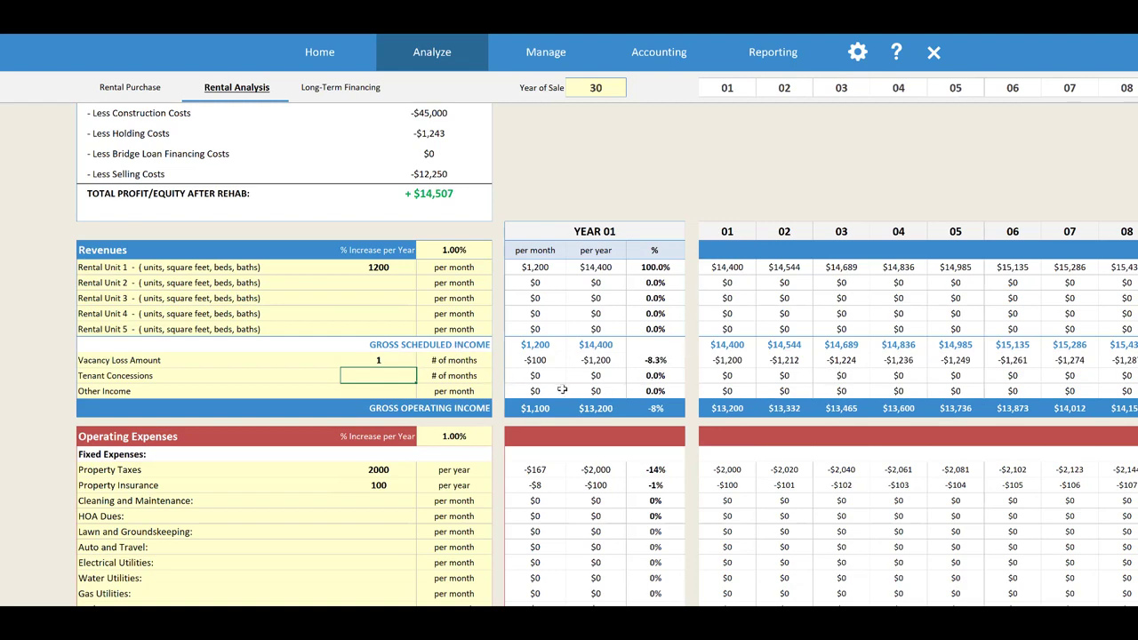
Review the Operating Expenses entries, from Property Taxes down to Property Management
scroll(556, 398, "down", 2)
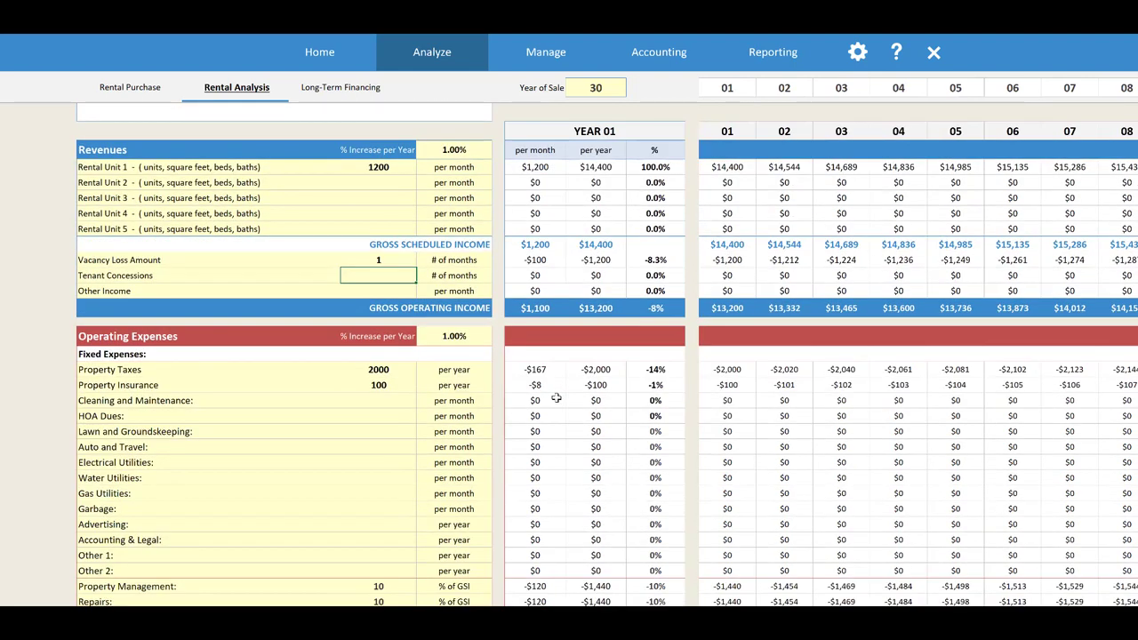
scroll(555, 398, "down", 2)
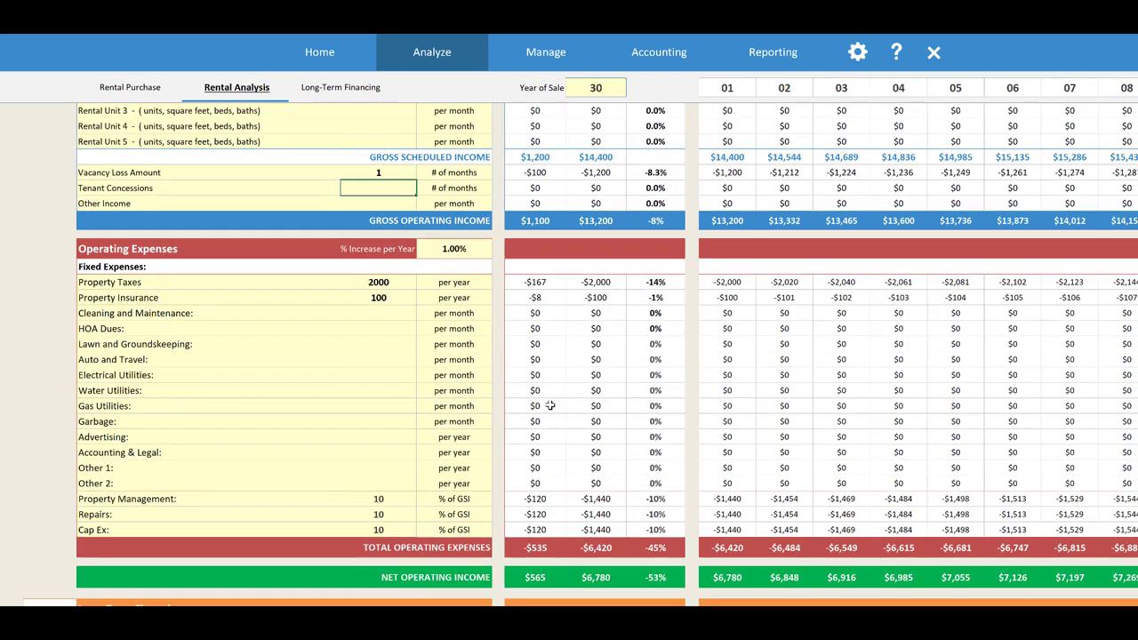
left_click(402, 283)
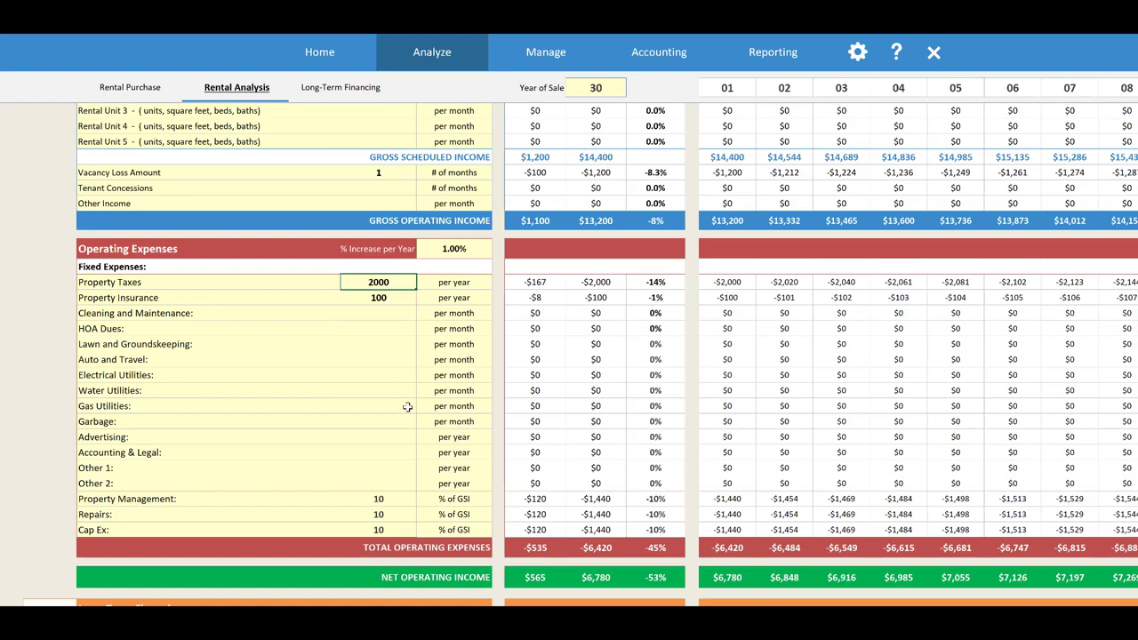
left_click(393, 503)
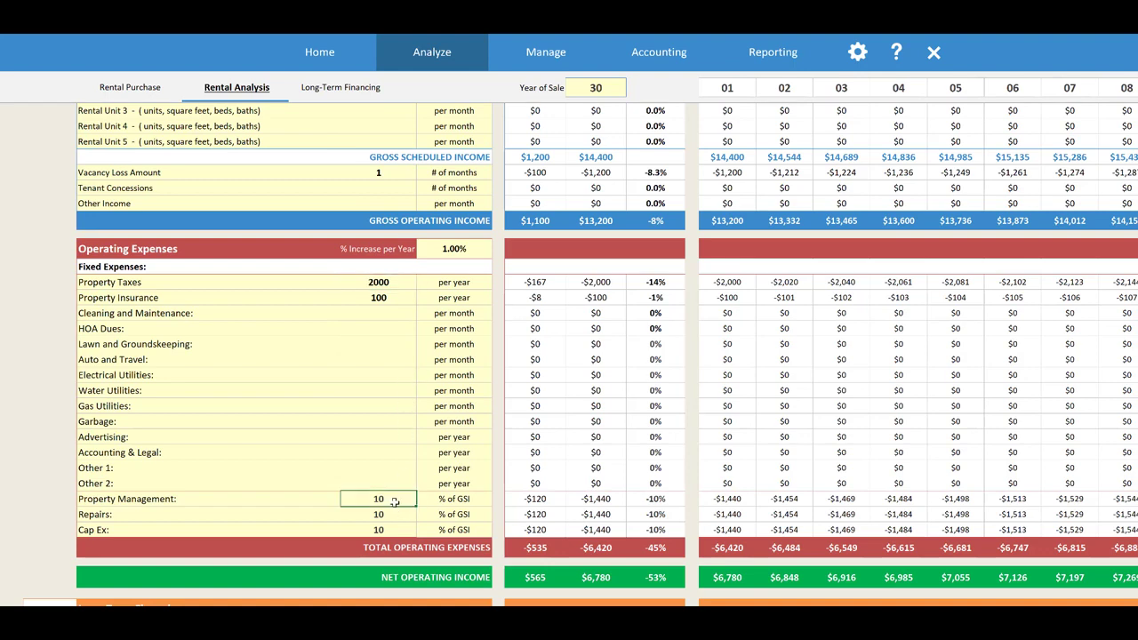
Choose % of GSI as the calculation basis for the Property Management expense
scroll(395, 503, "down", 2)
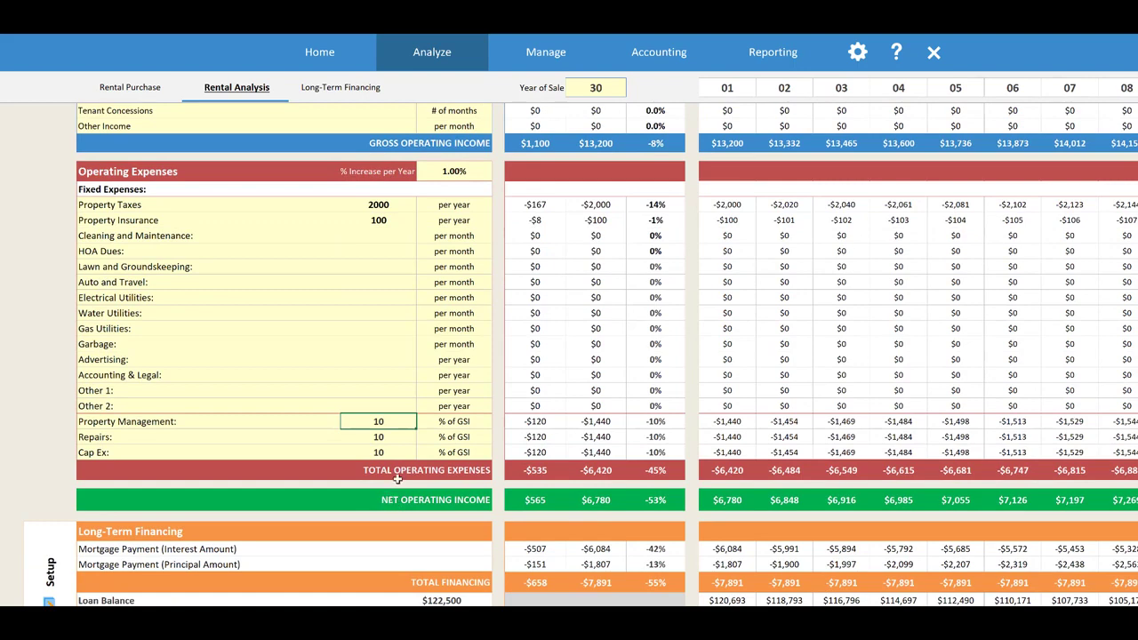
left_click(484, 424)
left_click(497, 424)
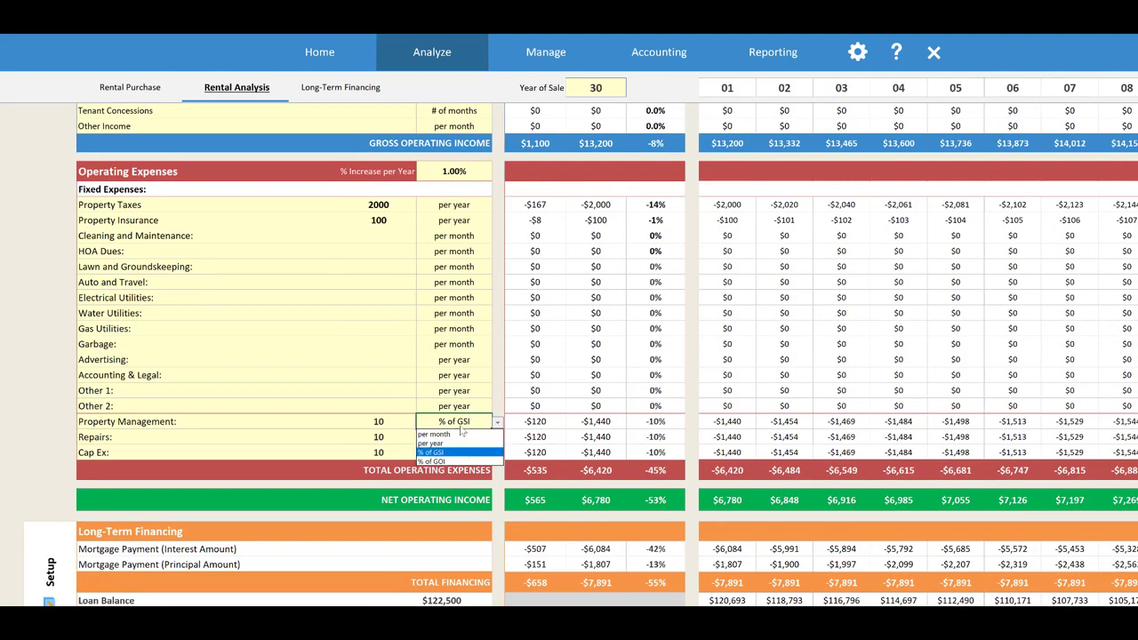
left_click(462, 451)
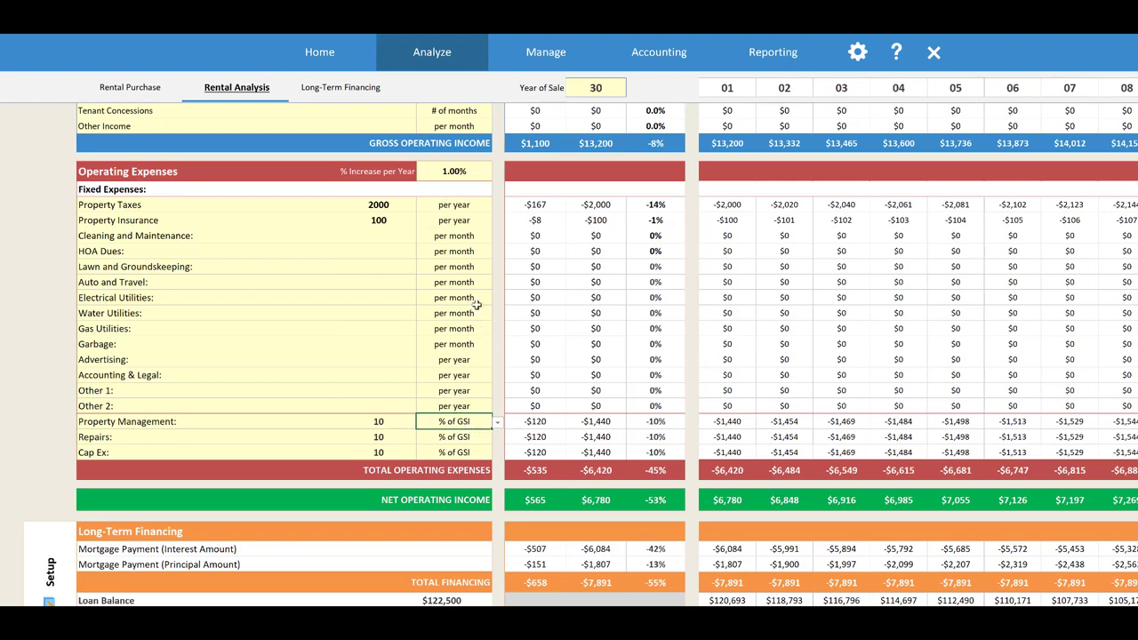
Examine the Property Management, Repairs and Cap Ex percentages, including the Year 01 amounts for Repairs and Cap Ex
left_click(405, 420)
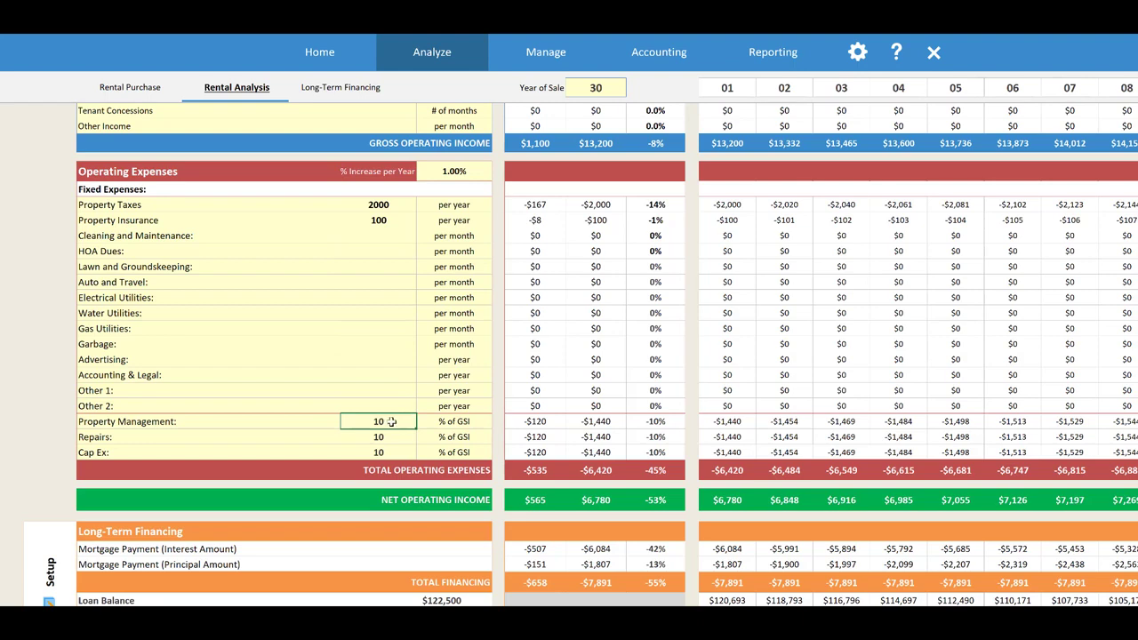
left_click(397, 437)
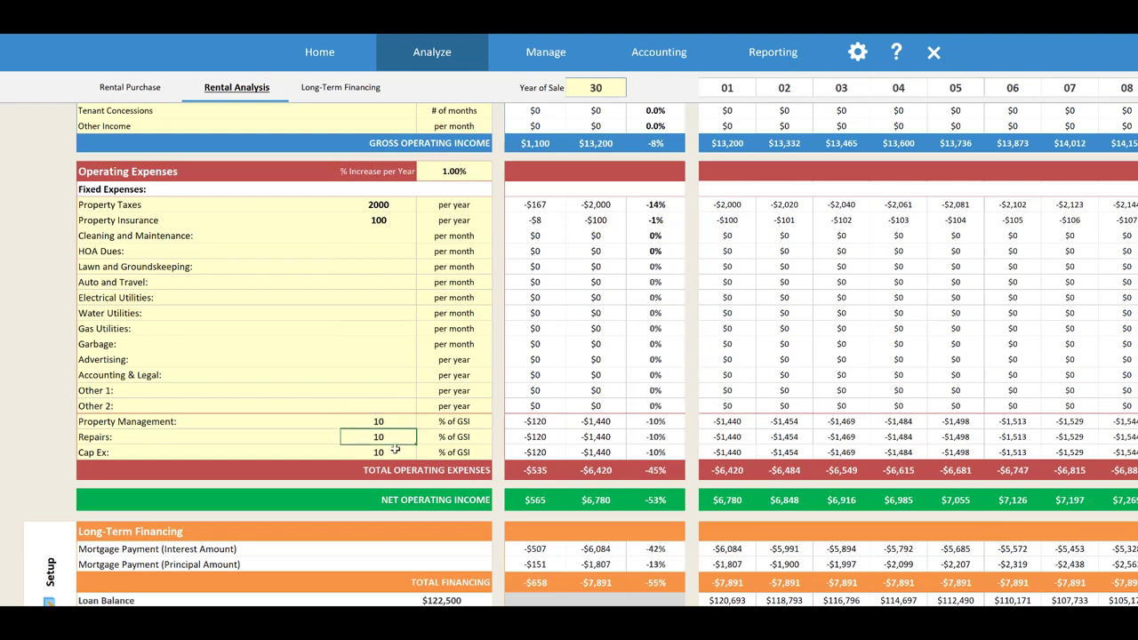
left_click(309, 436)
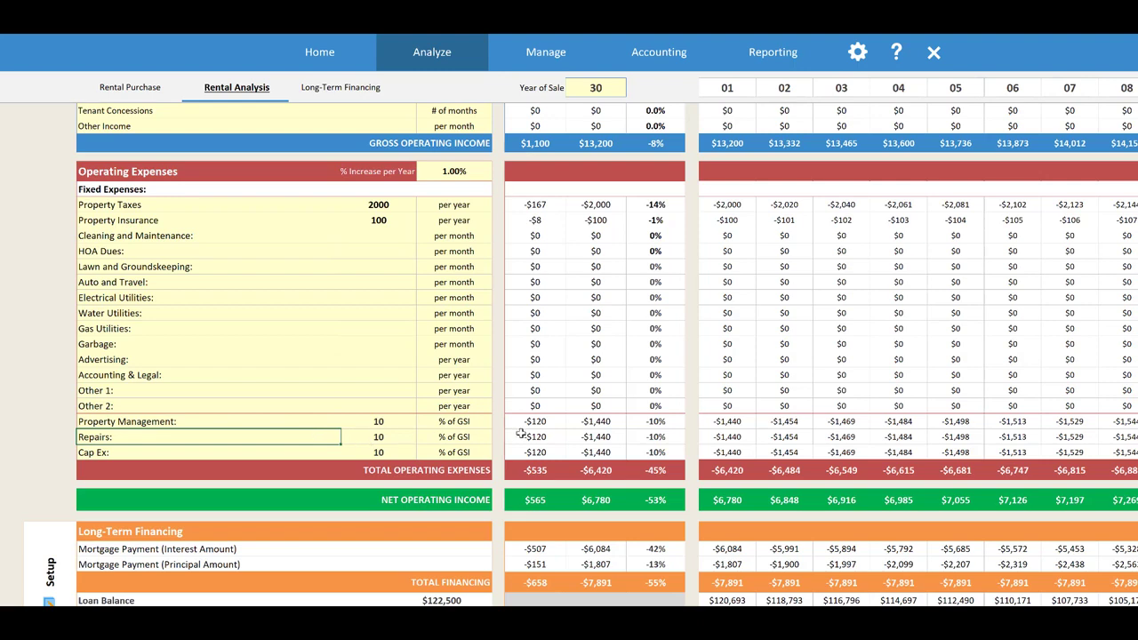
left_click(592, 437)
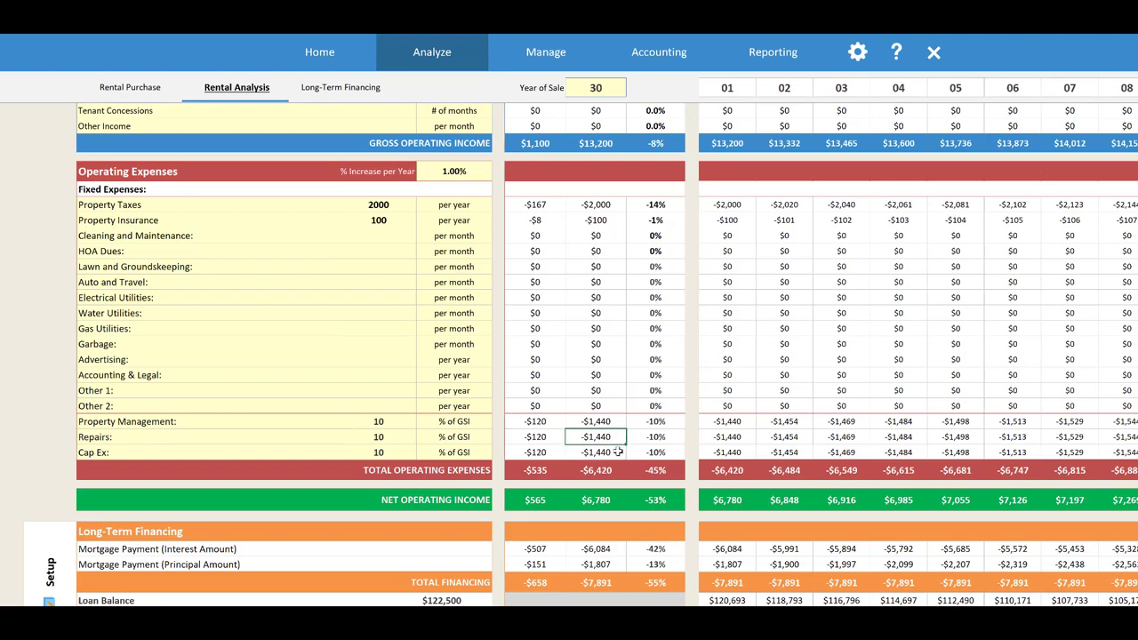
left_click(555, 455)
left_click(392, 451)
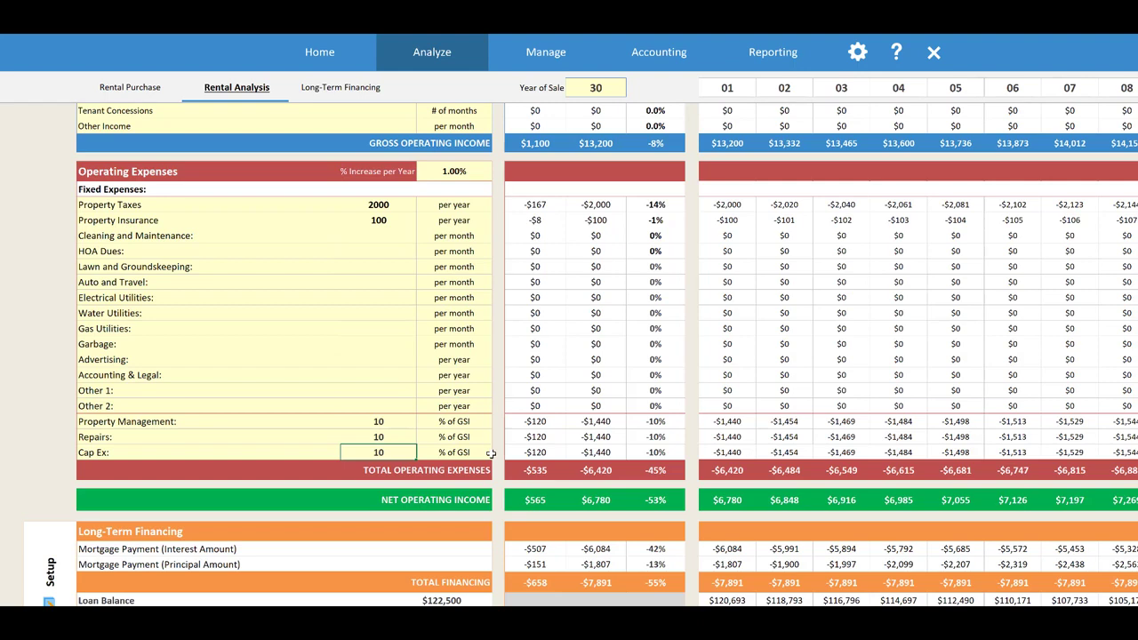
Compare the monthly Gross Operating Income and Total Operating Expenses with the resulting Net Operating Income
scroll(490, 455, "down", 2)
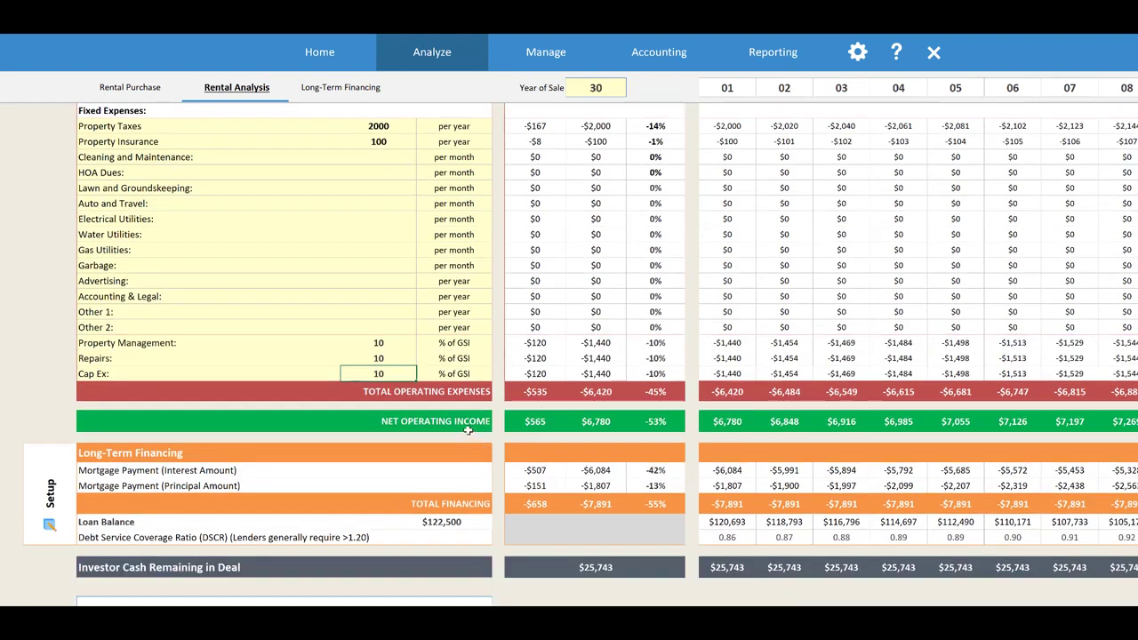
scroll(652, 397, "up", 4)
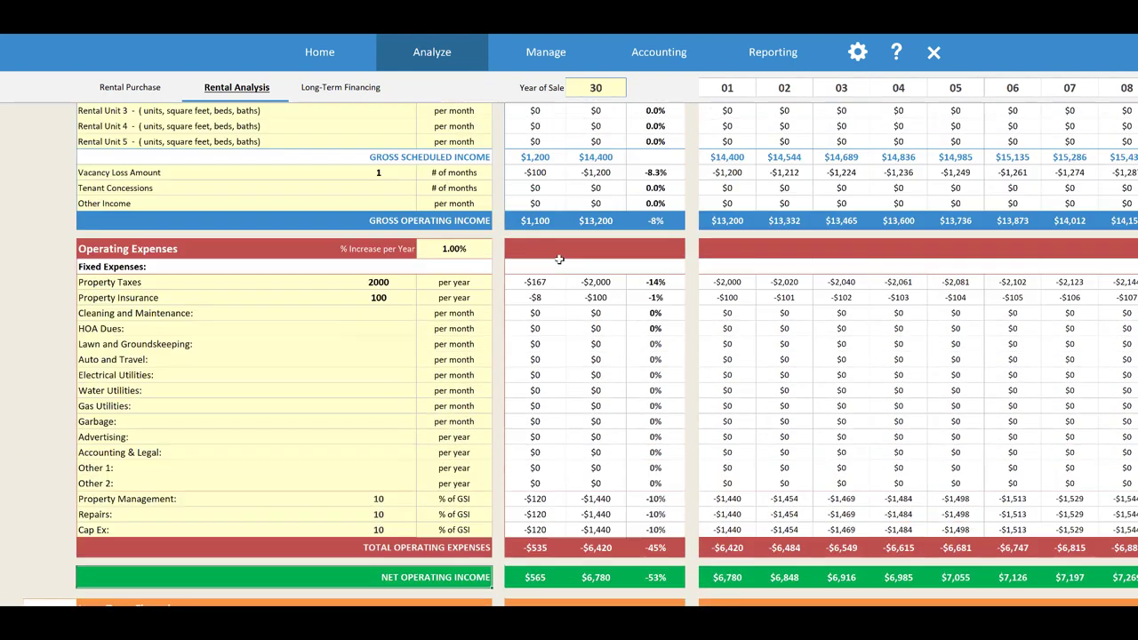
left_click(525, 224)
scroll(576, 313, "down", 2)
left_click(548, 469)
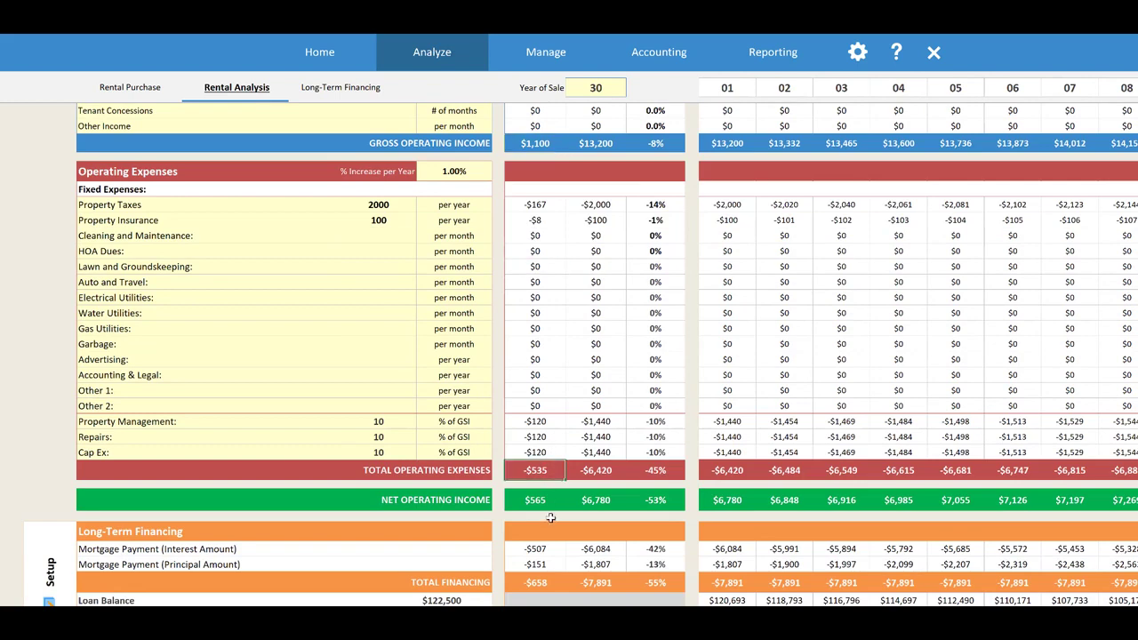
left_click(546, 505)
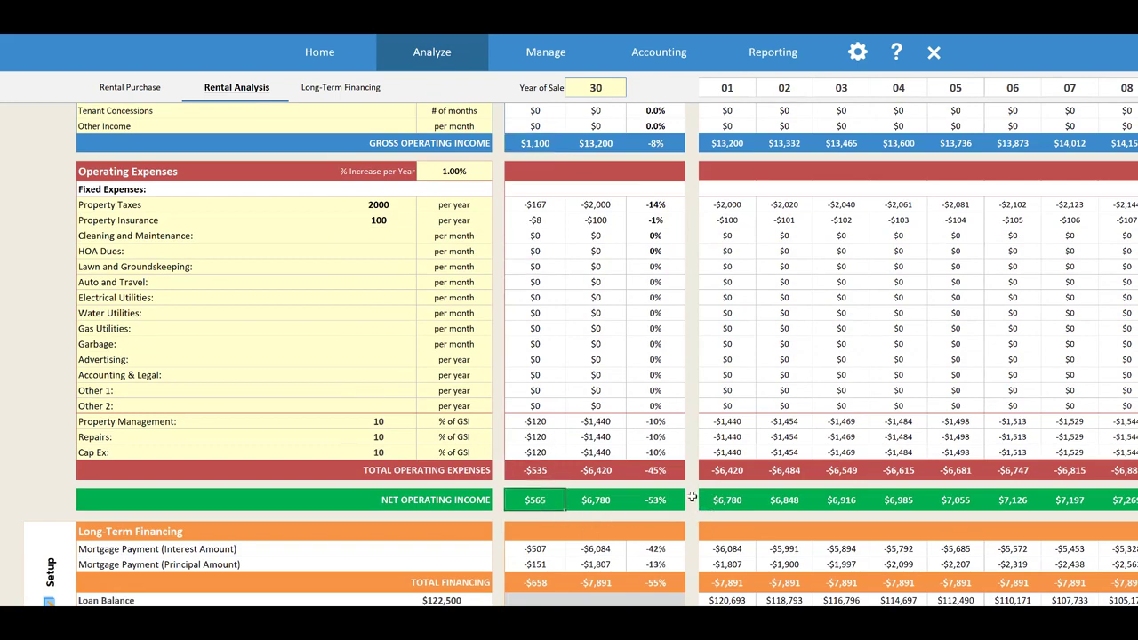
Open the Long-Term Financing setup from the Rental Analysis and check the basis options for the Loan Amount
scroll(690, 500, "down", 2)
scroll(690, 500, "down", 1)
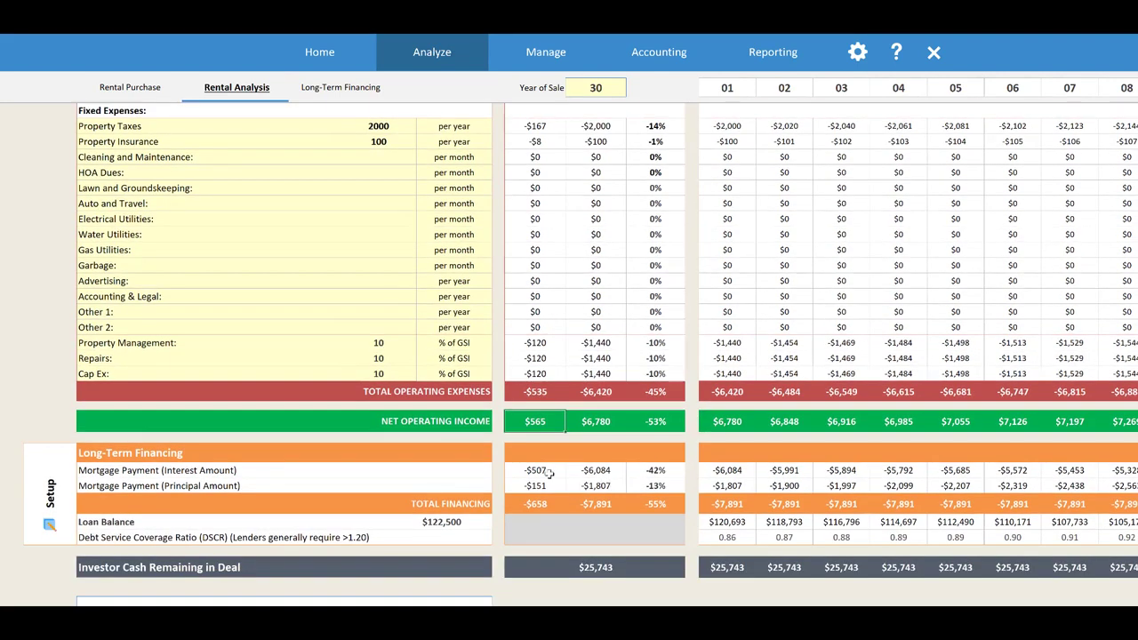
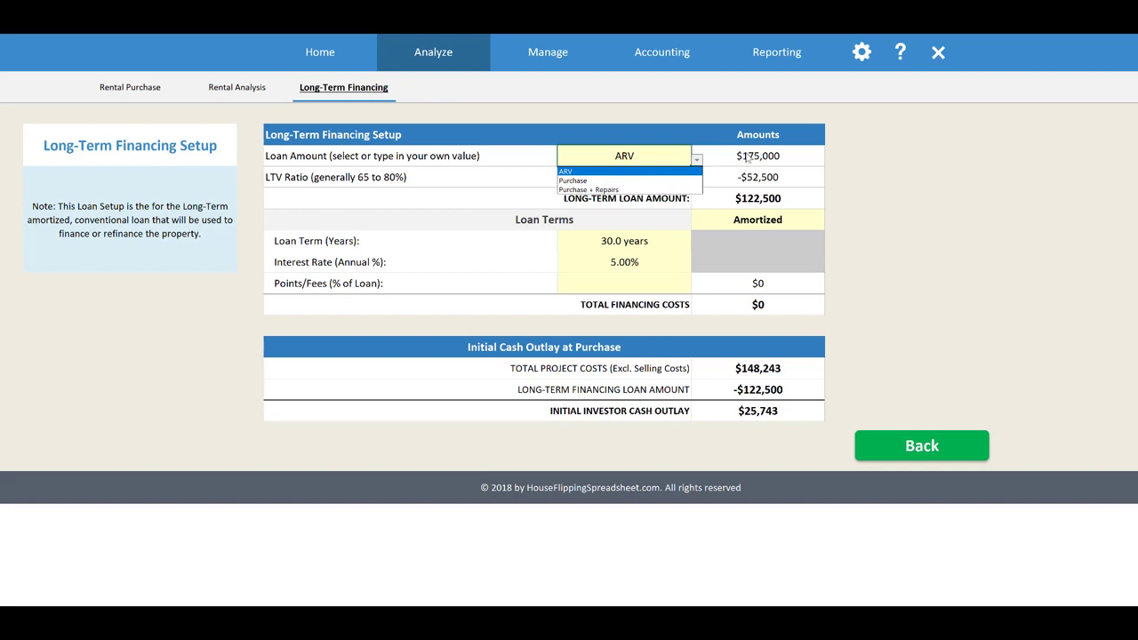
key("Escape")
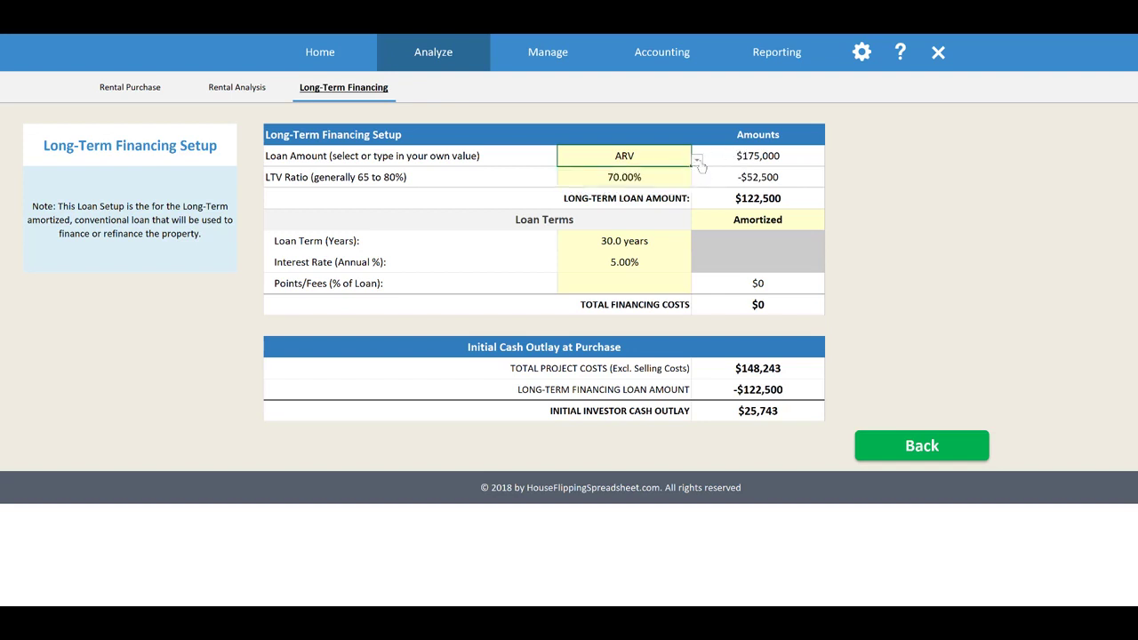
Review the basis options for the Loan Amount again and check the amount that ARV brings in
left_click(698, 161)
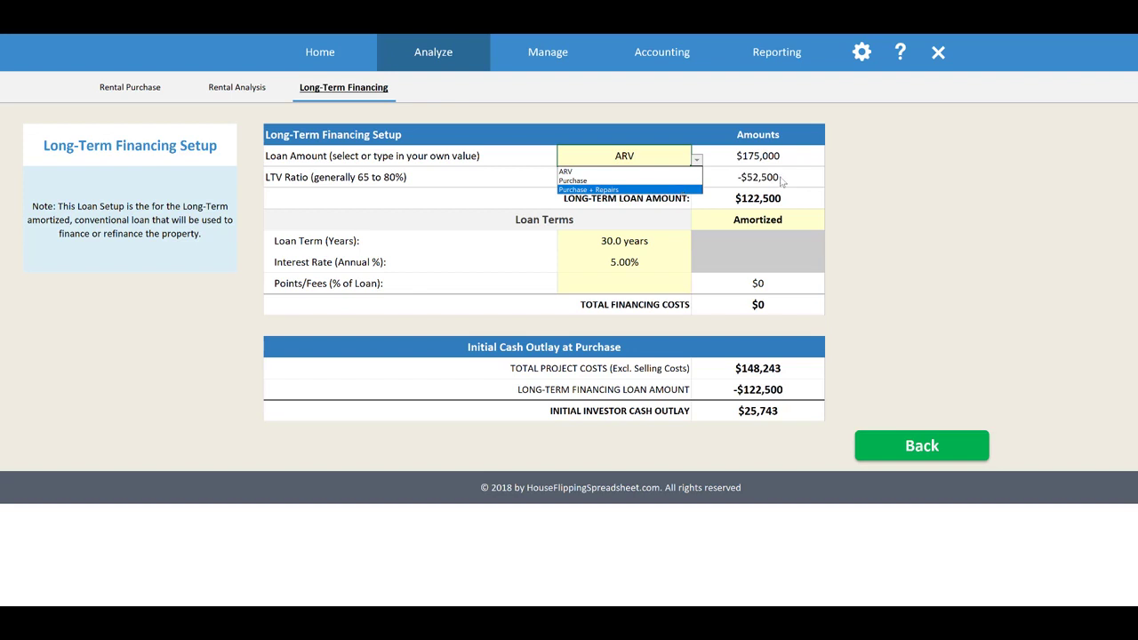
left_click(742, 175)
left_click(698, 162)
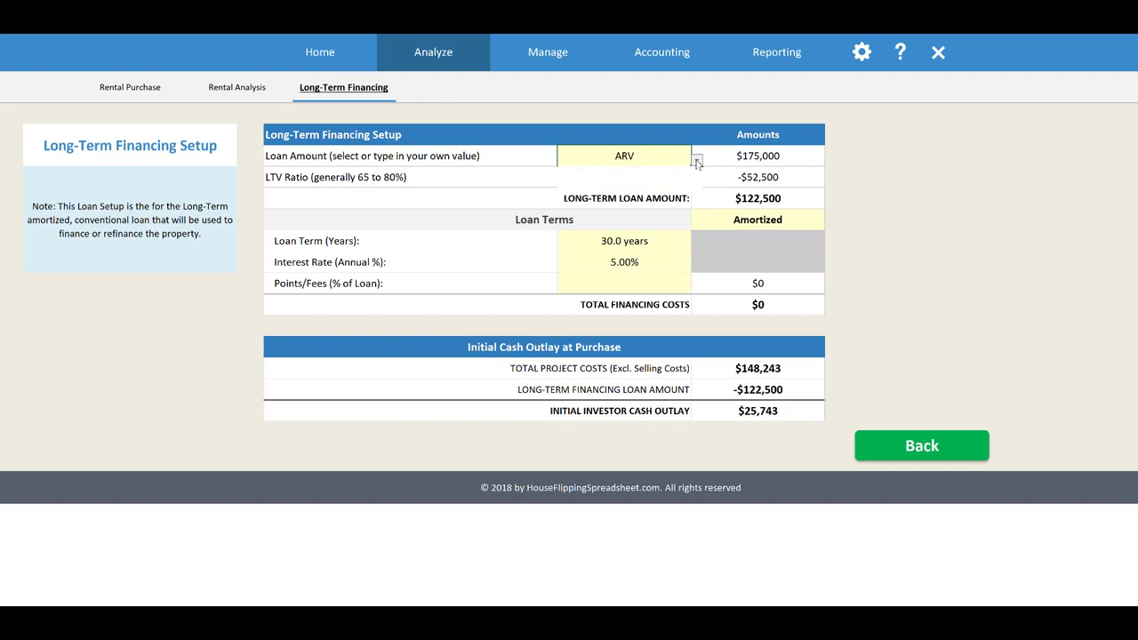
left_click(749, 156)
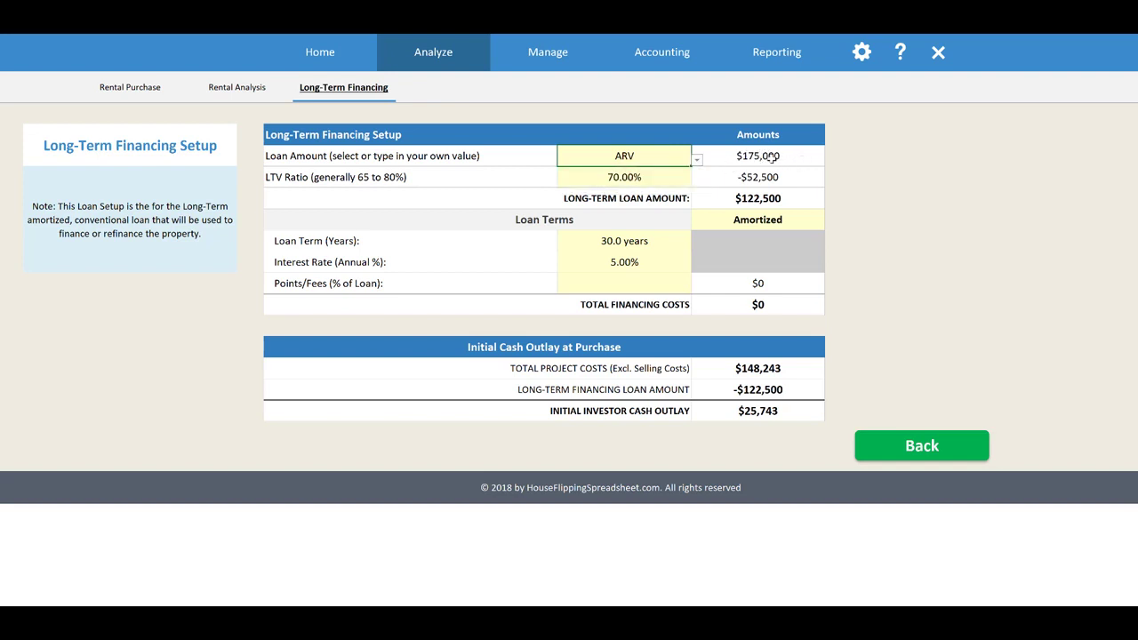
left_click(770, 162)
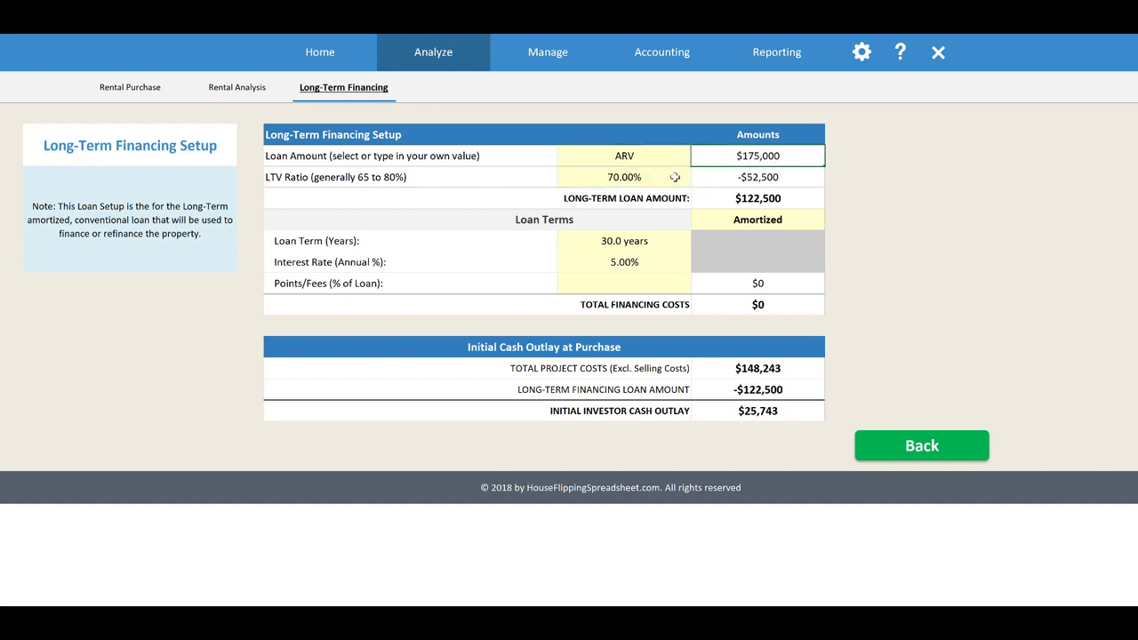
Examine how the LTV Ratio reduces the ARV amount to the Long-Term Loan Amount
left_click(681, 177)
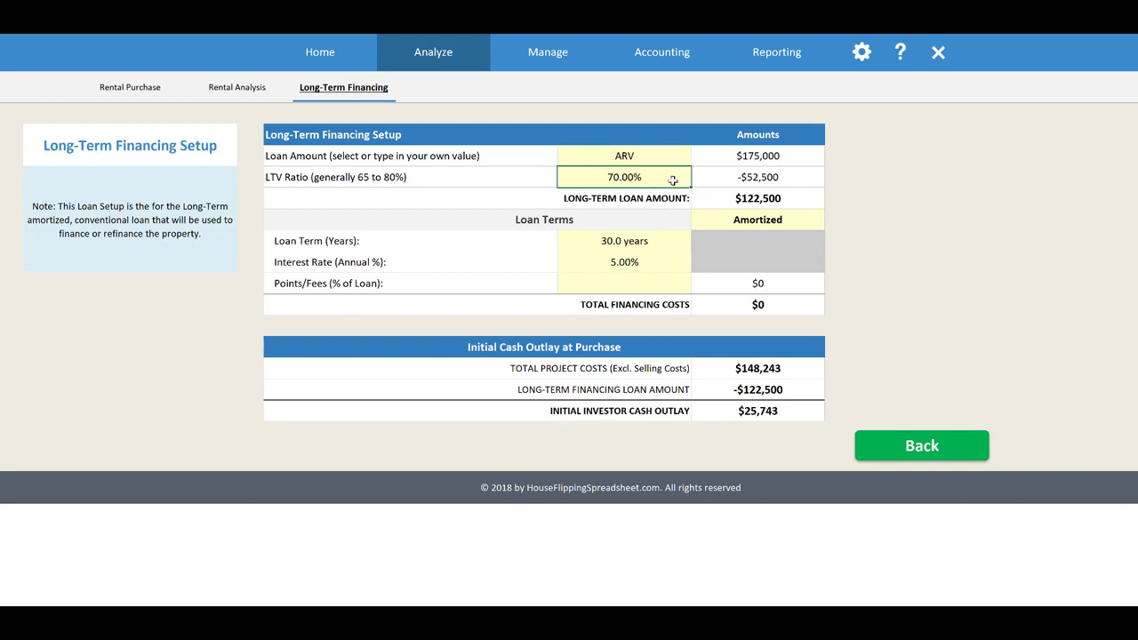
left_click(736, 157)
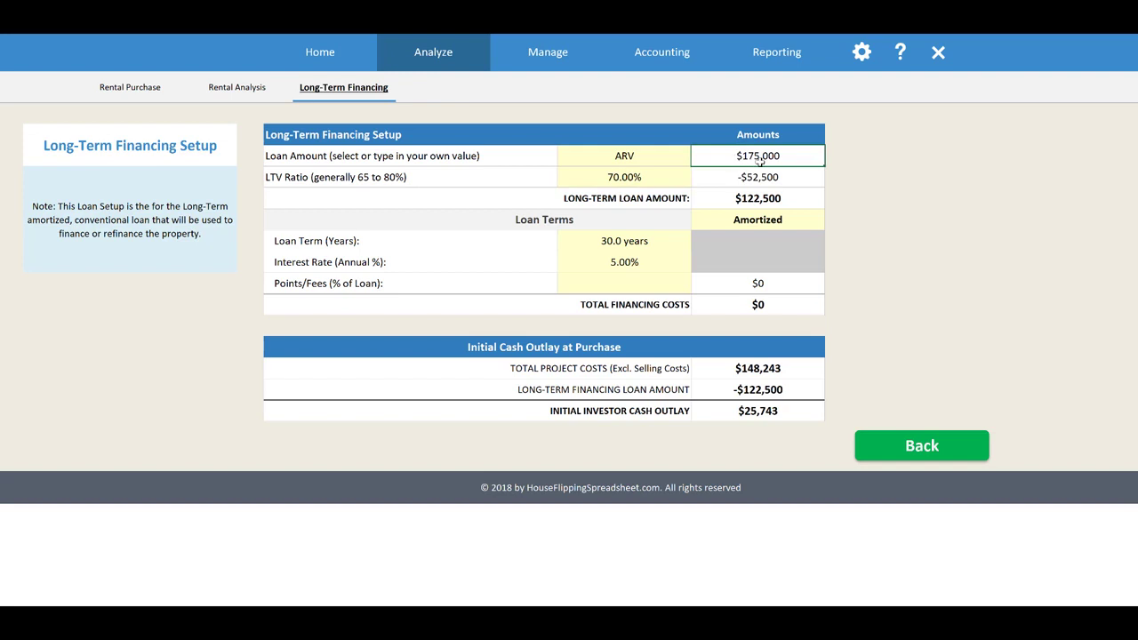
left_click(662, 179)
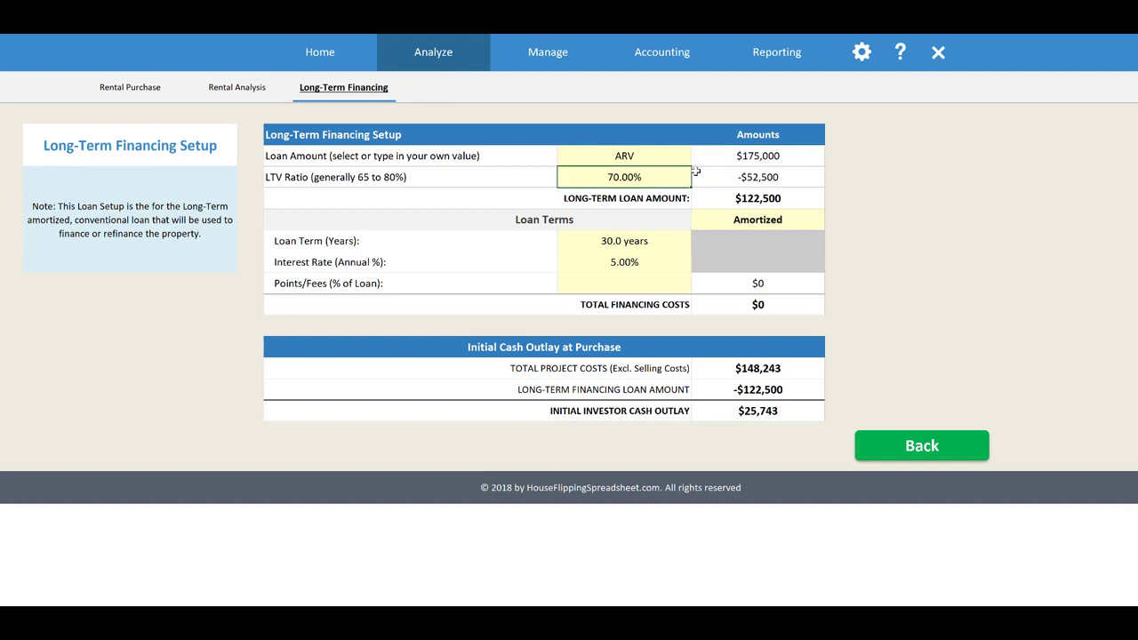
left_click(729, 176)
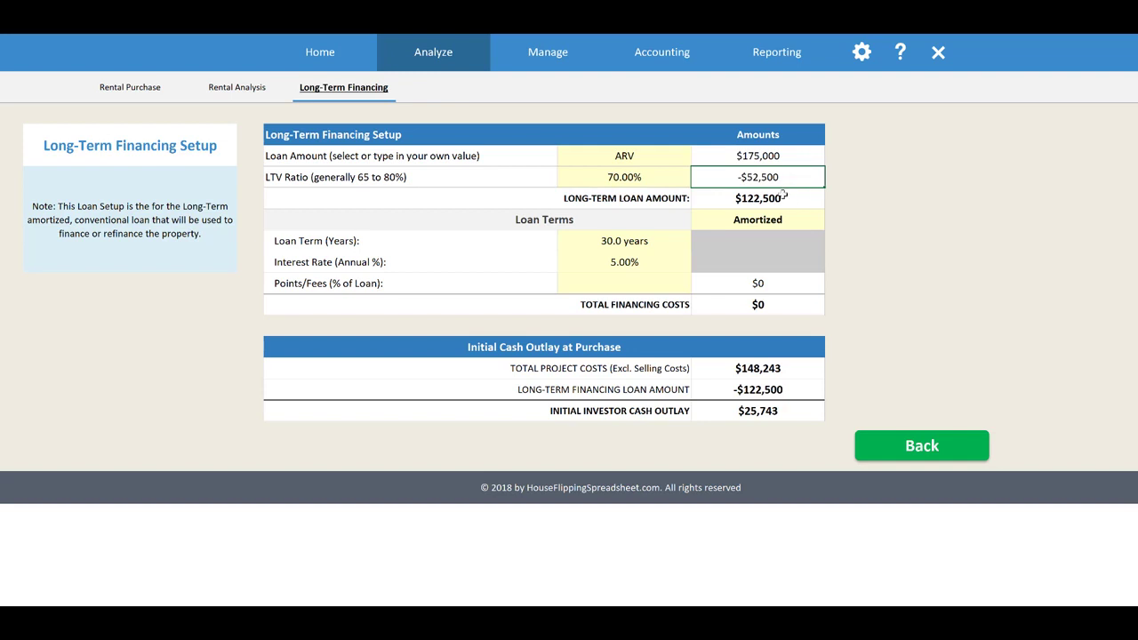
left_click(783, 199)
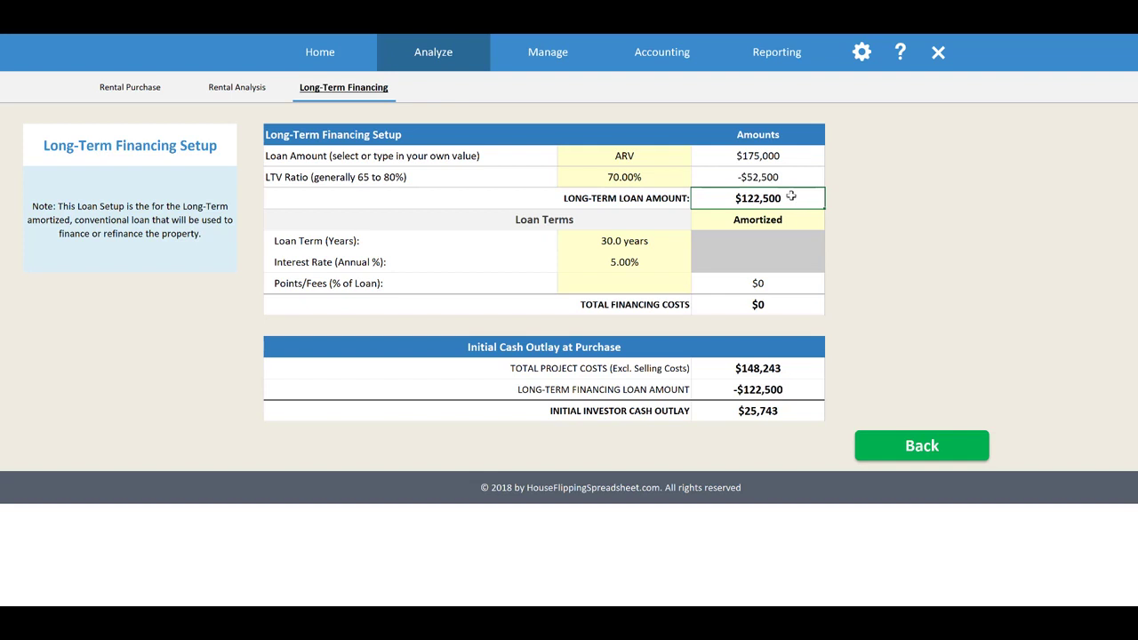
Check the available loan types in the Loan Terms section, leaving Amortized selected
left_click(650, 219)
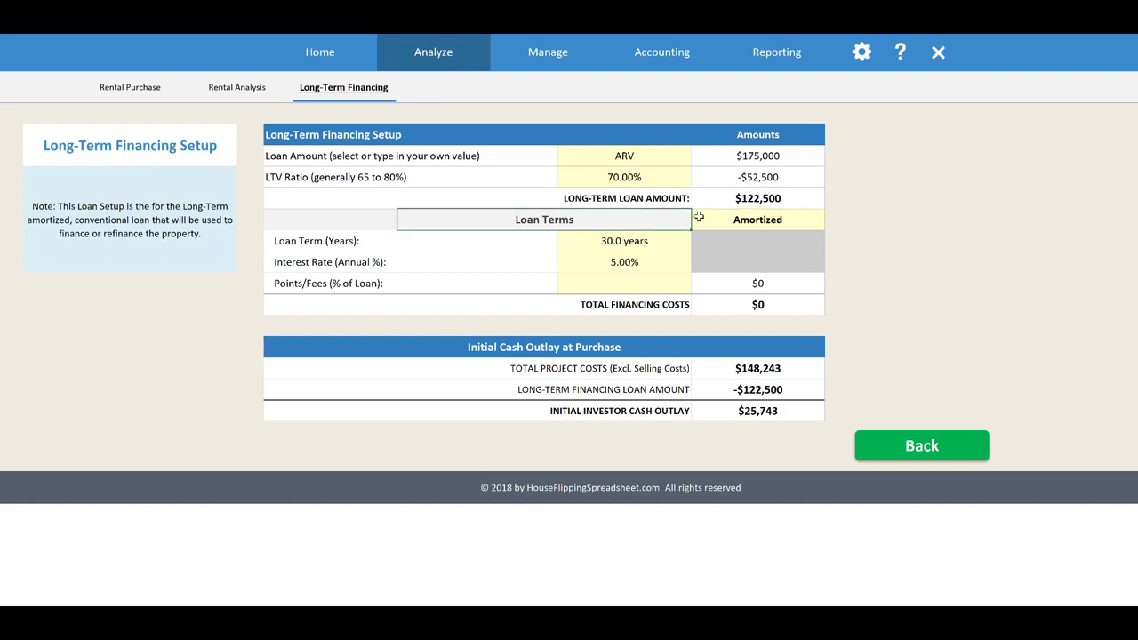
left_click(740, 220)
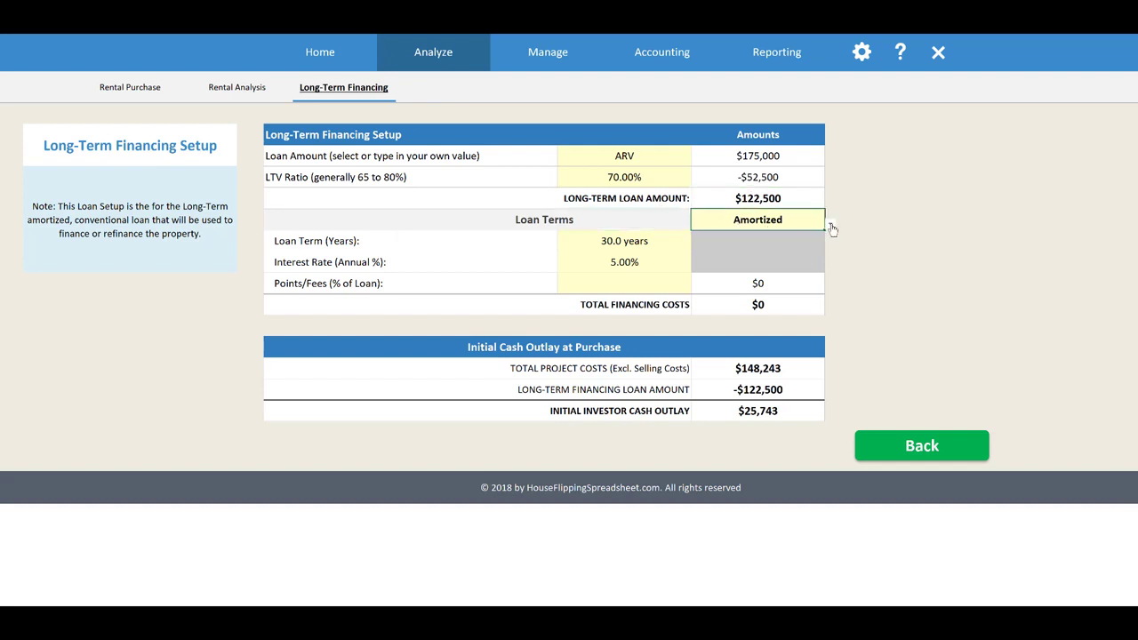
left_click(832, 225)
left_click(870, 224)
Review the Loan Term and Interest Rate, and set the Points/Fees to 2% of the loan
left_click(661, 241)
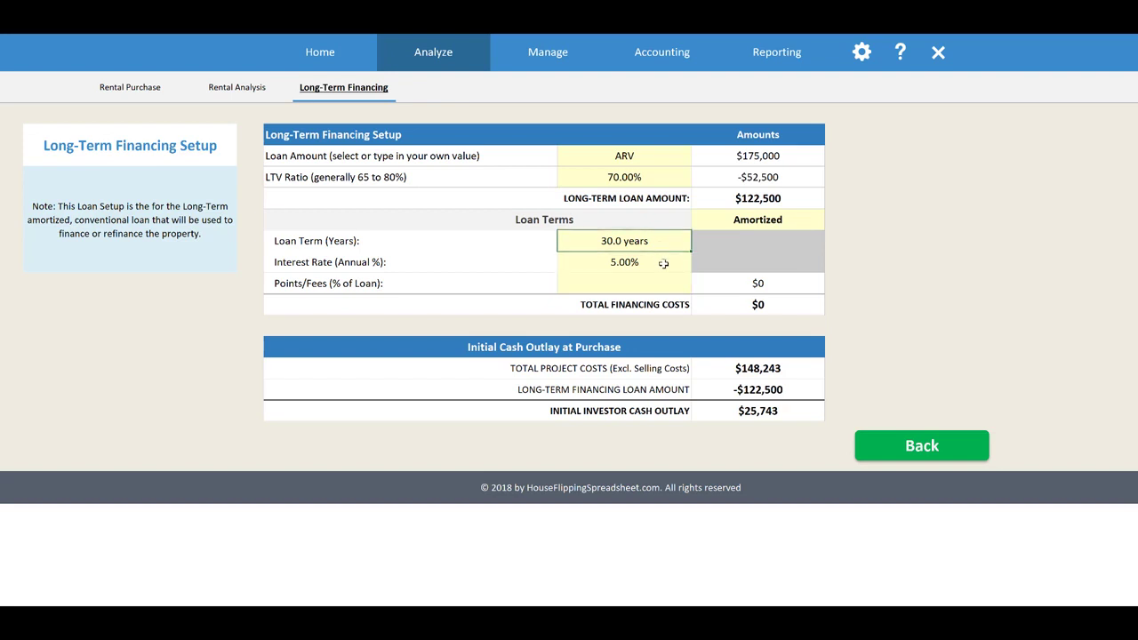
left_click(664, 265)
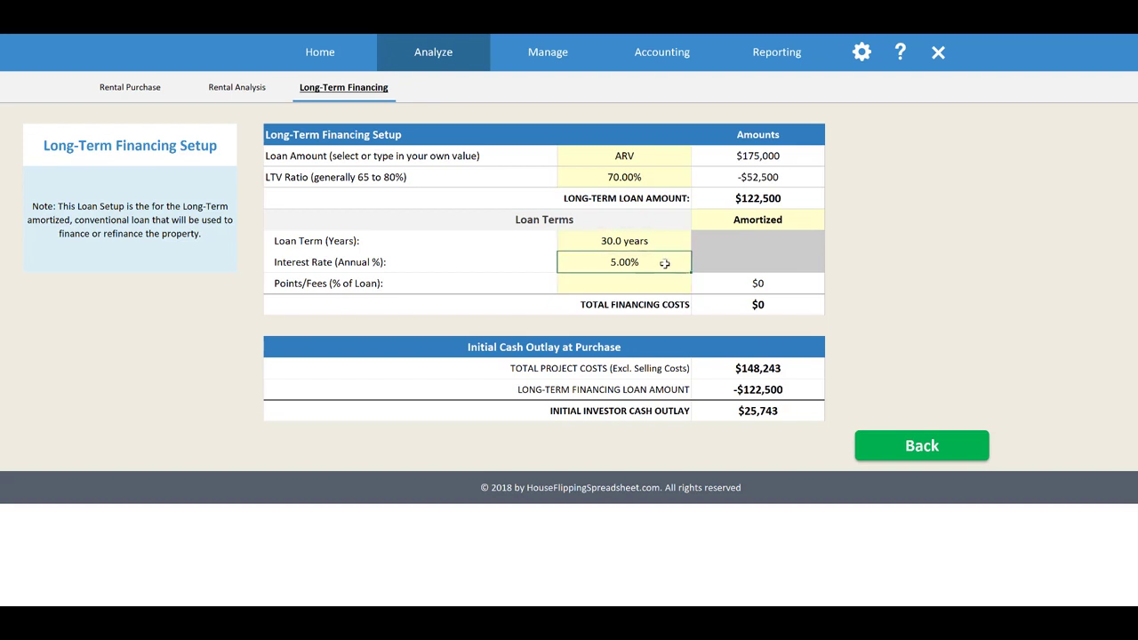
left_click(665, 283)
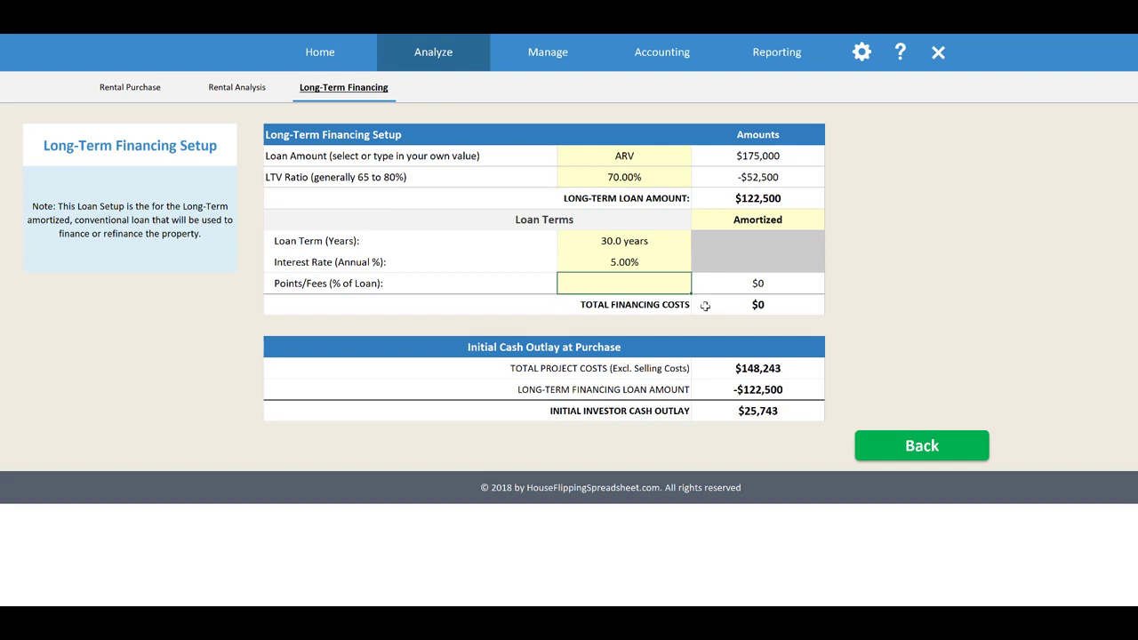
type("2")
key("Return")
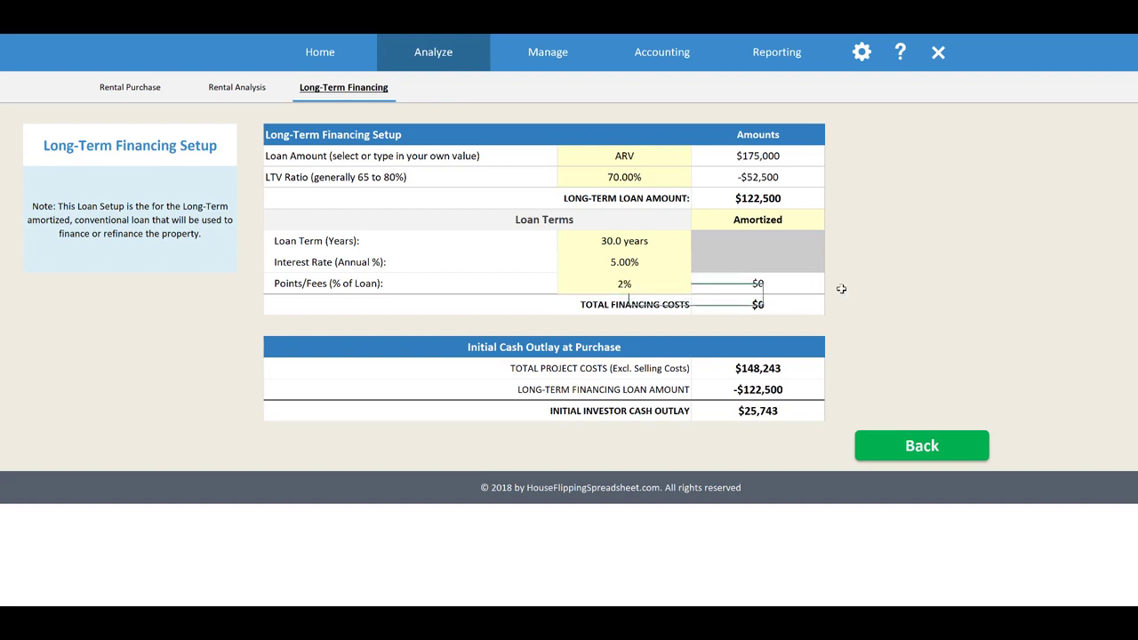
left_click(941, 241)
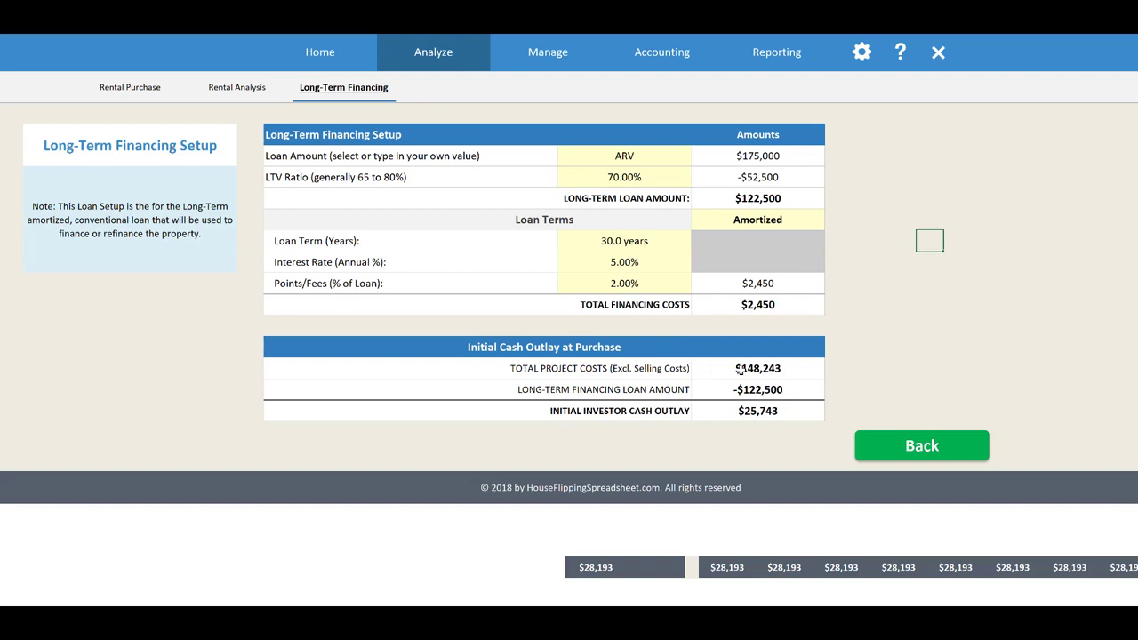
Examine the Total Project Costs, the Long-Term Financing Loan Amount and the Initial Investor Cash Outlay at purchase
left_click(800, 370)
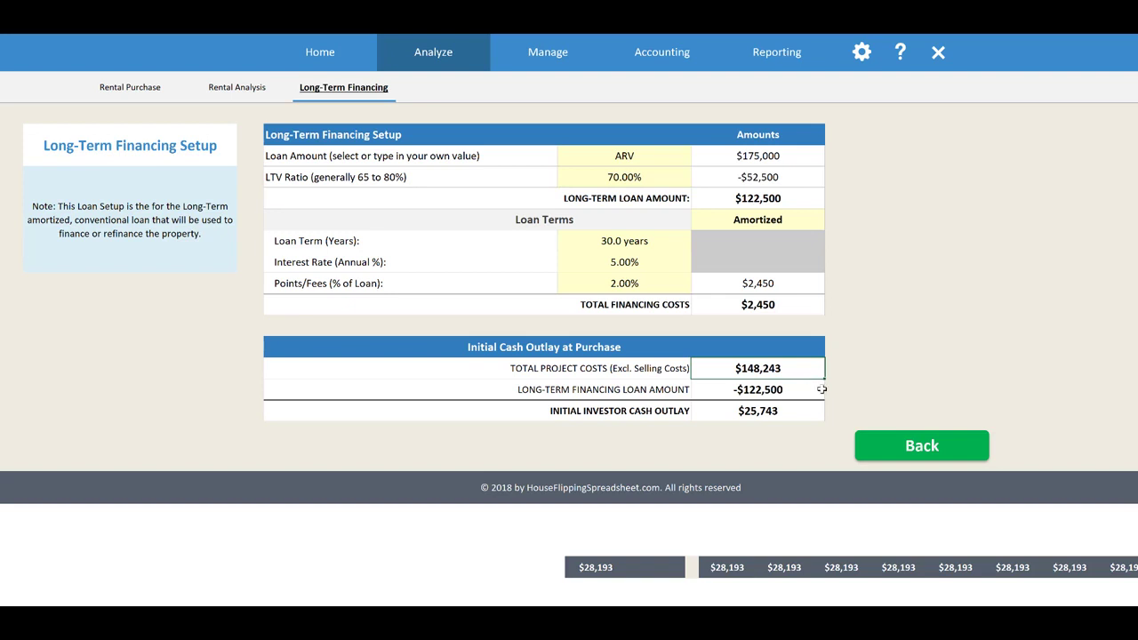
left_click(787, 392)
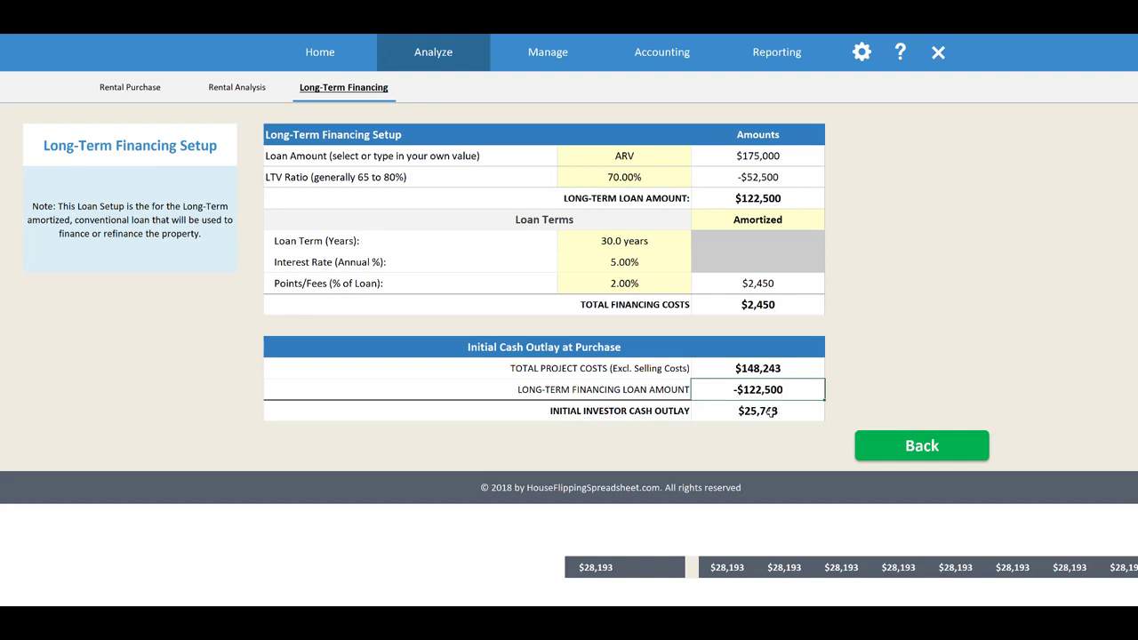
left_click(772, 412)
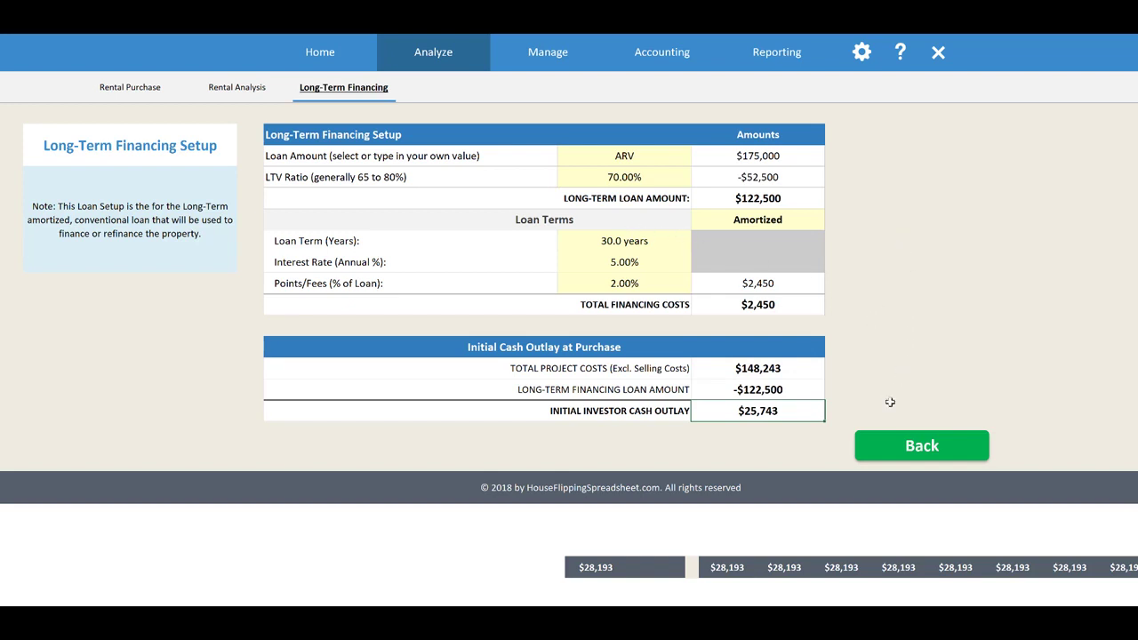
Return to the Rental Analysis and examine the Year 01 monthly and yearly mortgage payments, split into interest and principal
left_click(899, 446)
scroll(582, 329, "down", 10)
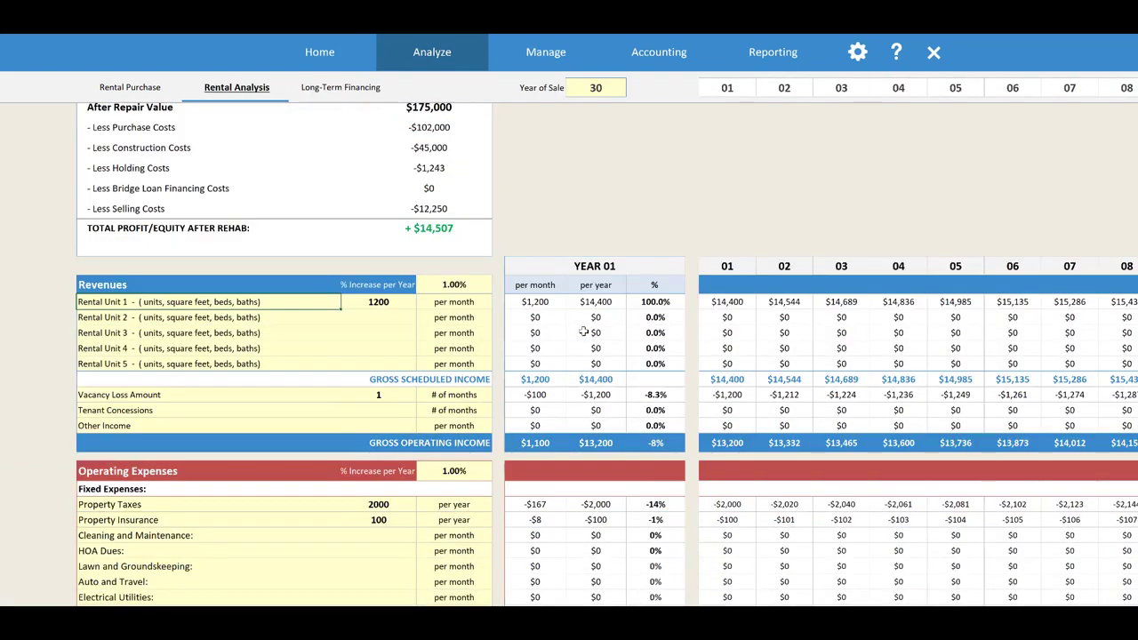
scroll(583, 335, "down", 1)
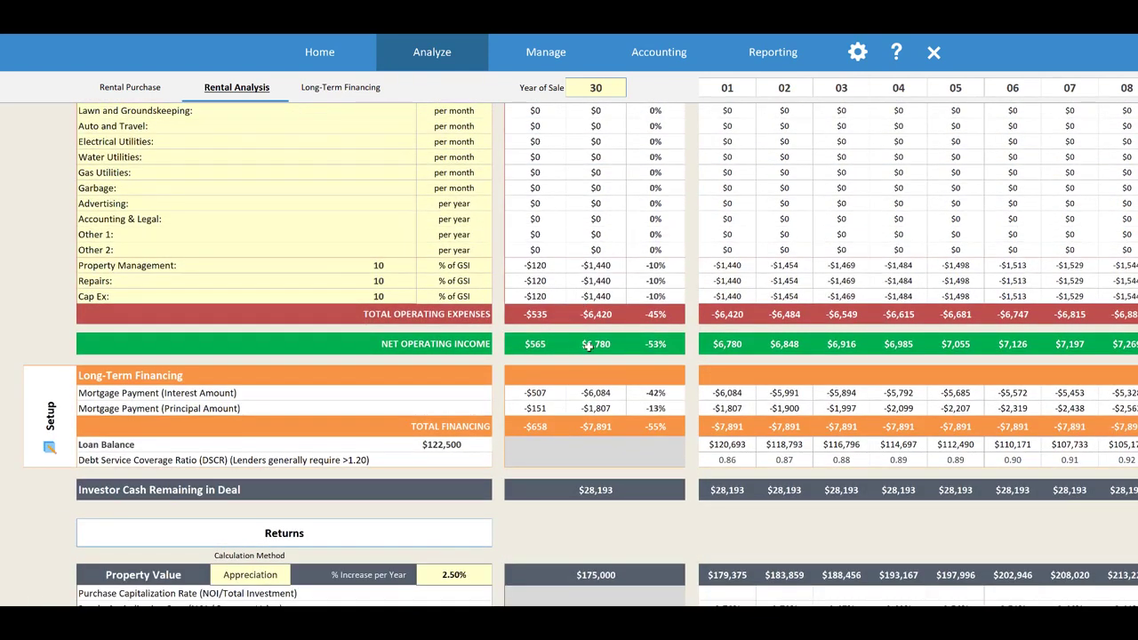
left_click(556, 397)
left_click(546, 428)
left_click(546, 394)
left_click(555, 408)
left_click(610, 397)
left_click(621, 411)
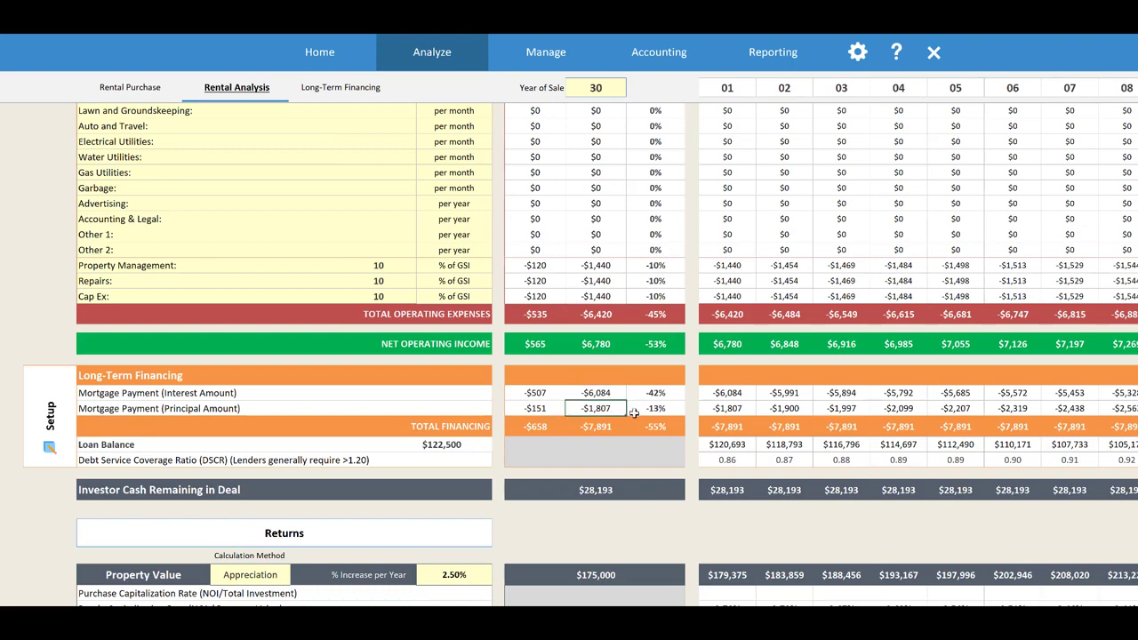
Compare the Net Operating Income with the Total Financing amount for year 01
left_click(747, 422)
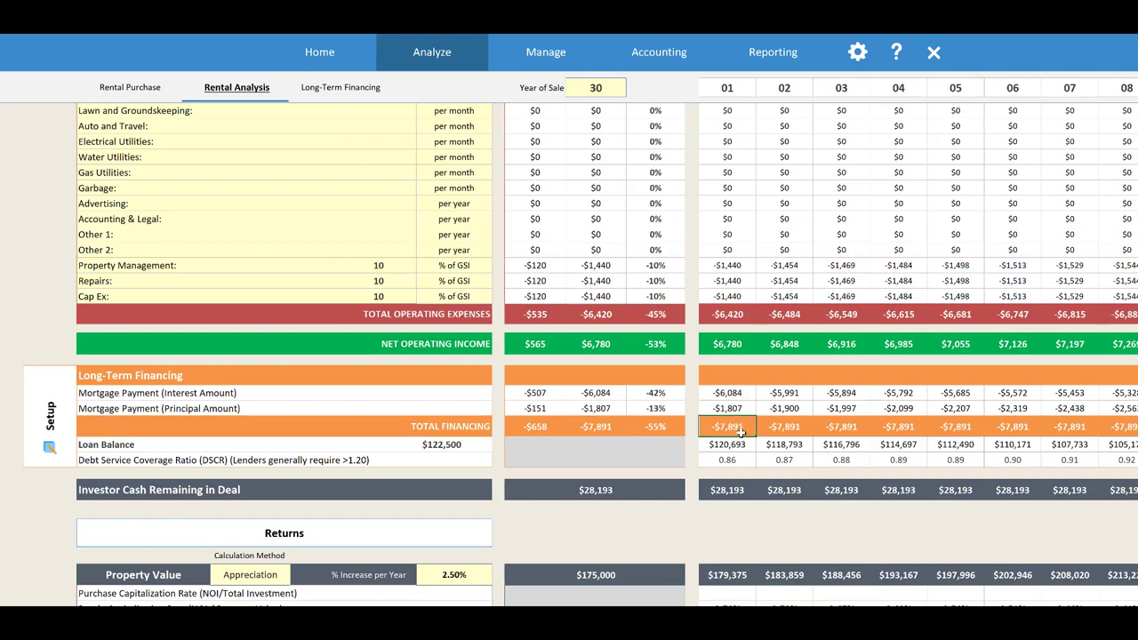
left_click(736, 349)
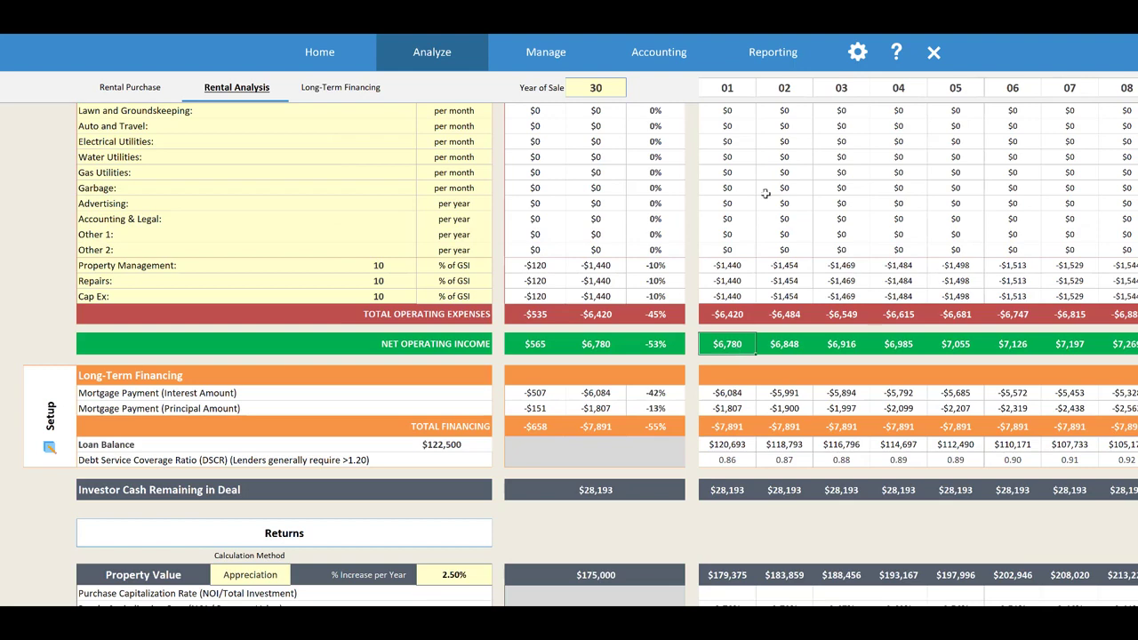
left_click(736, 428)
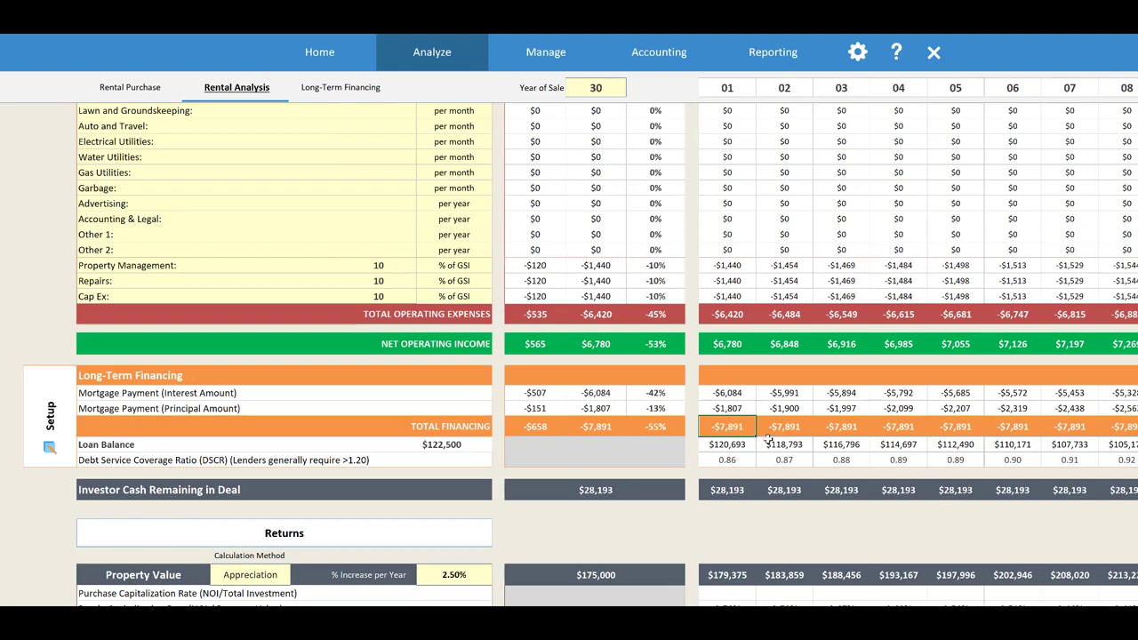
Check the Investor Cash Remaining in Deal for year 01 below the Long-Term Financing section
scroll(765, 439, "down", 2)
scroll(756, 412, "down", 2)
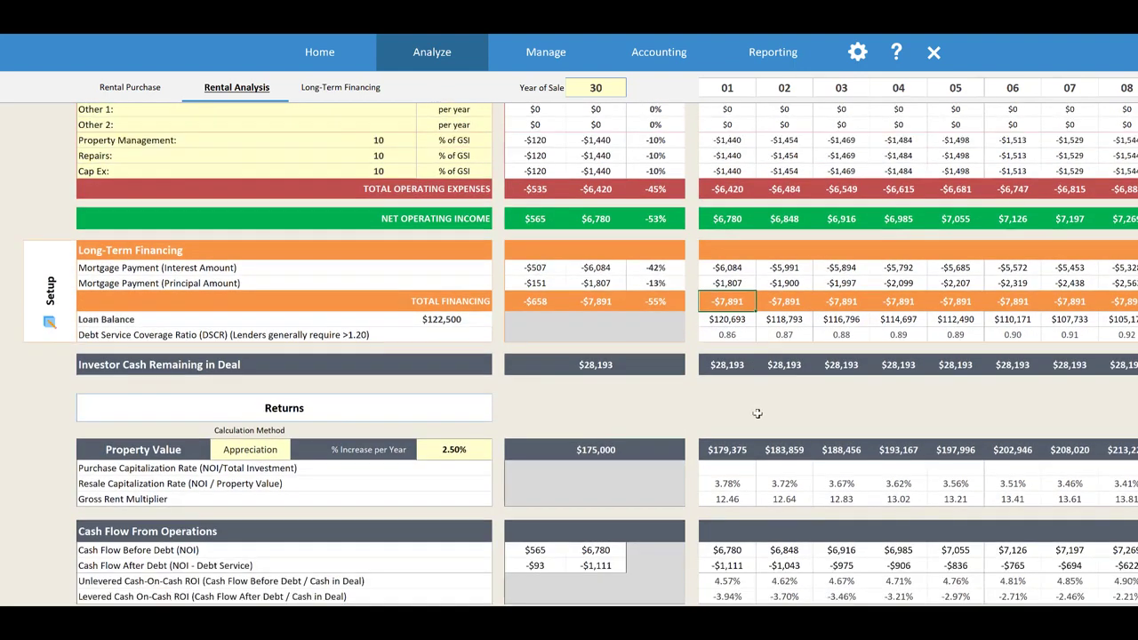
left_click(745, 335)
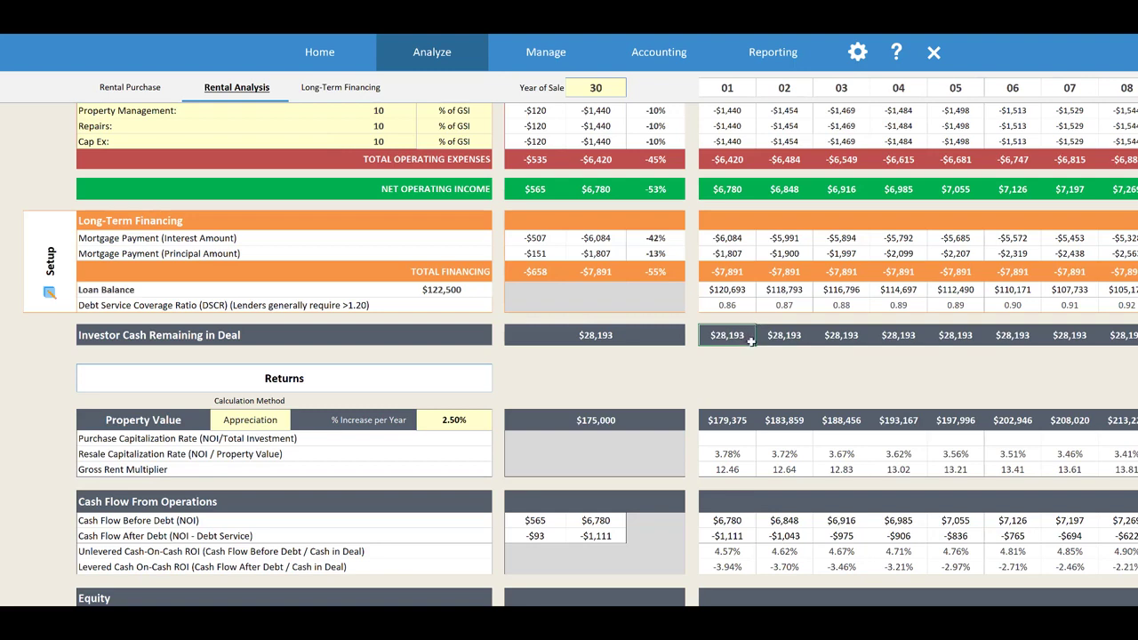
Look over the Returns section, covering Property Value, Cash Flow From Operations, Equity and Total Return
scroll(750, 351, "down", 3)
scroll(753, 363, "down", 1)
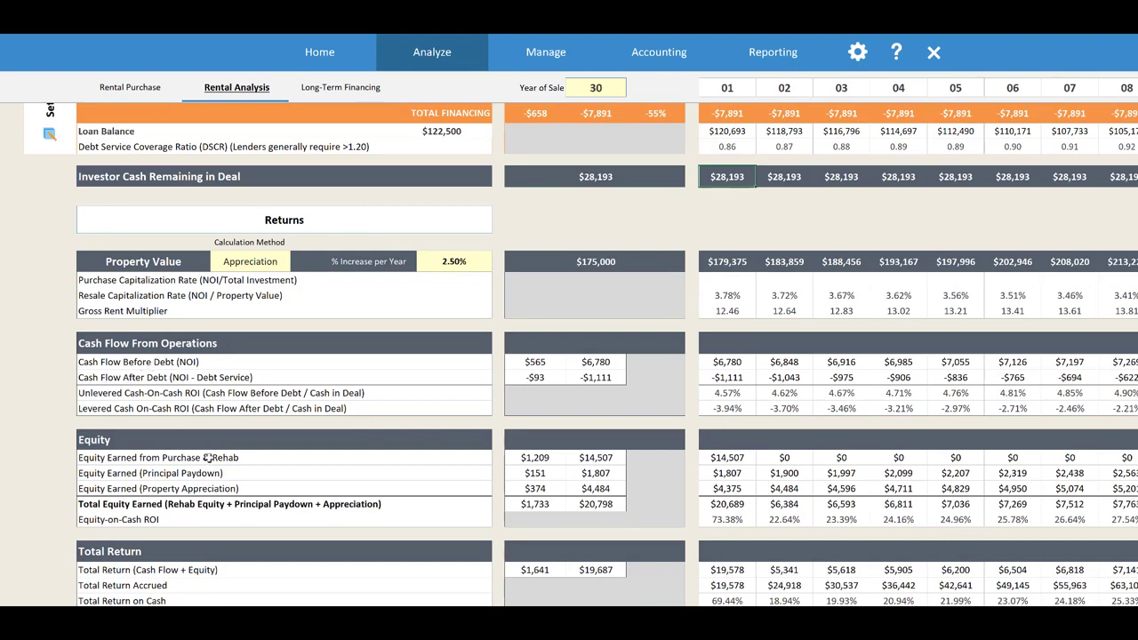
scroll(238, 459, "down", 2)
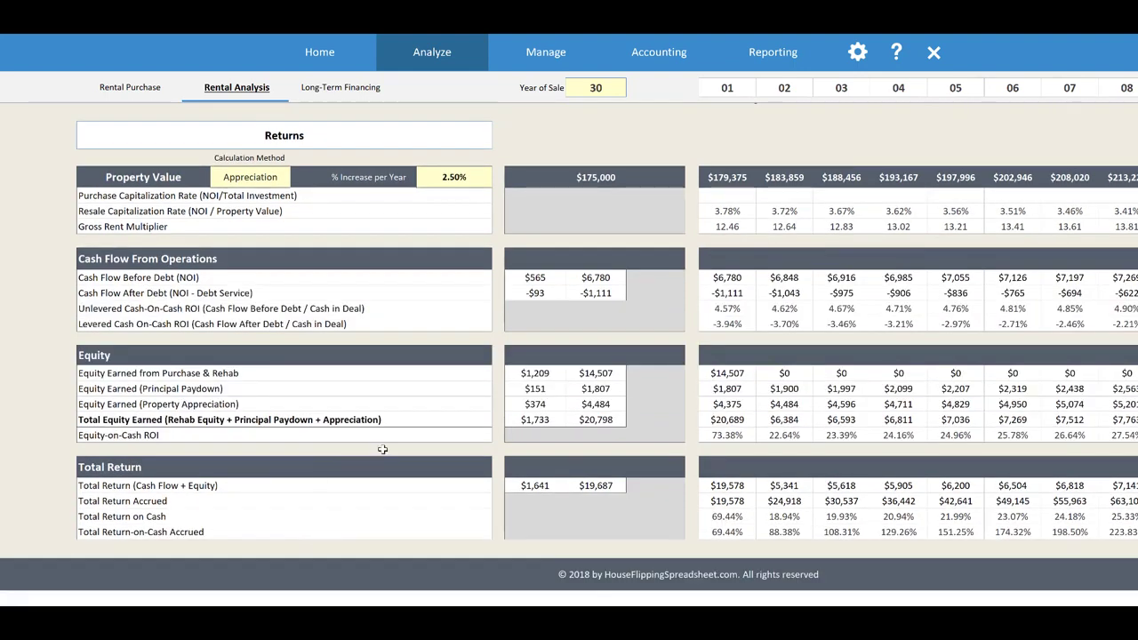
scroll(583, 338, "up", 2)
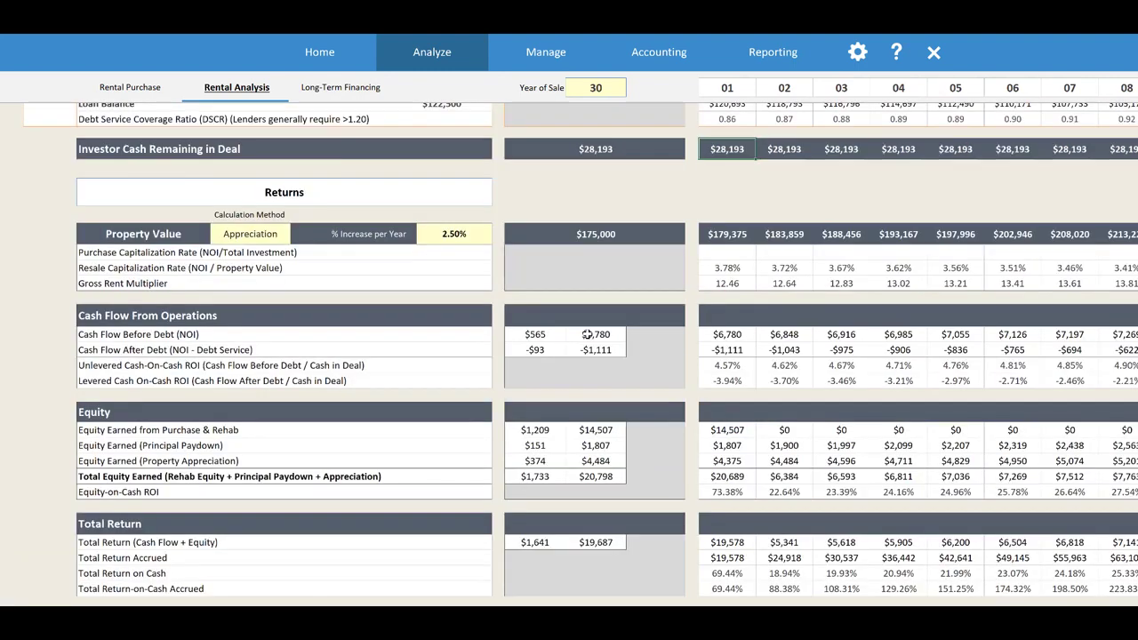
Examine how the yearly appreciation percentage grows the starting Property Value into years 01 and 02
left_click(616, 263)
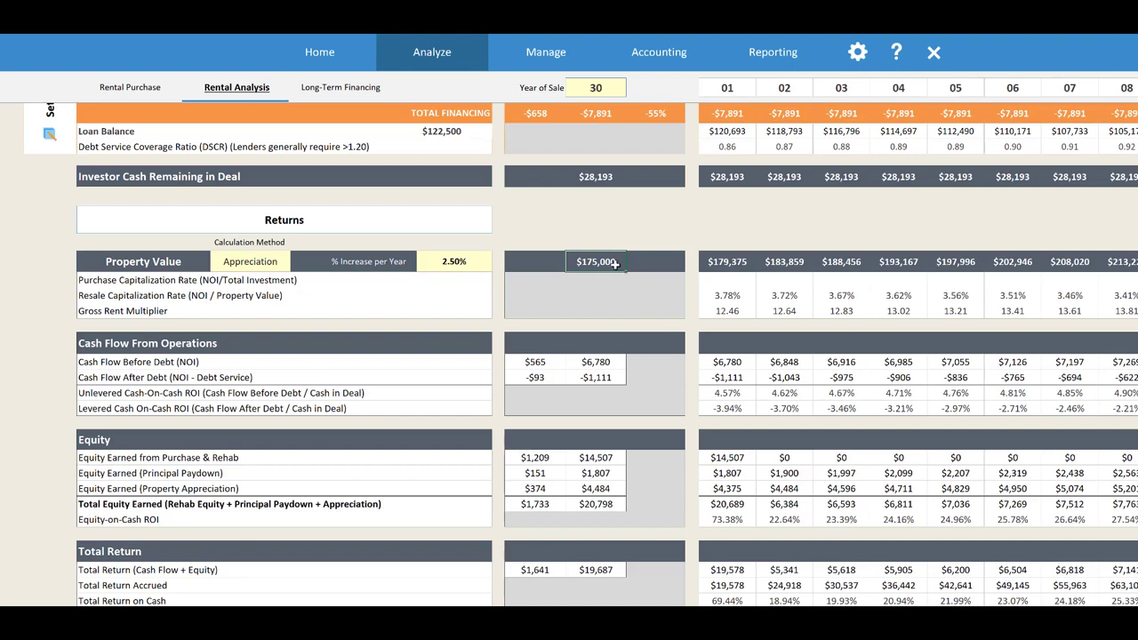
left_click(729, 261)
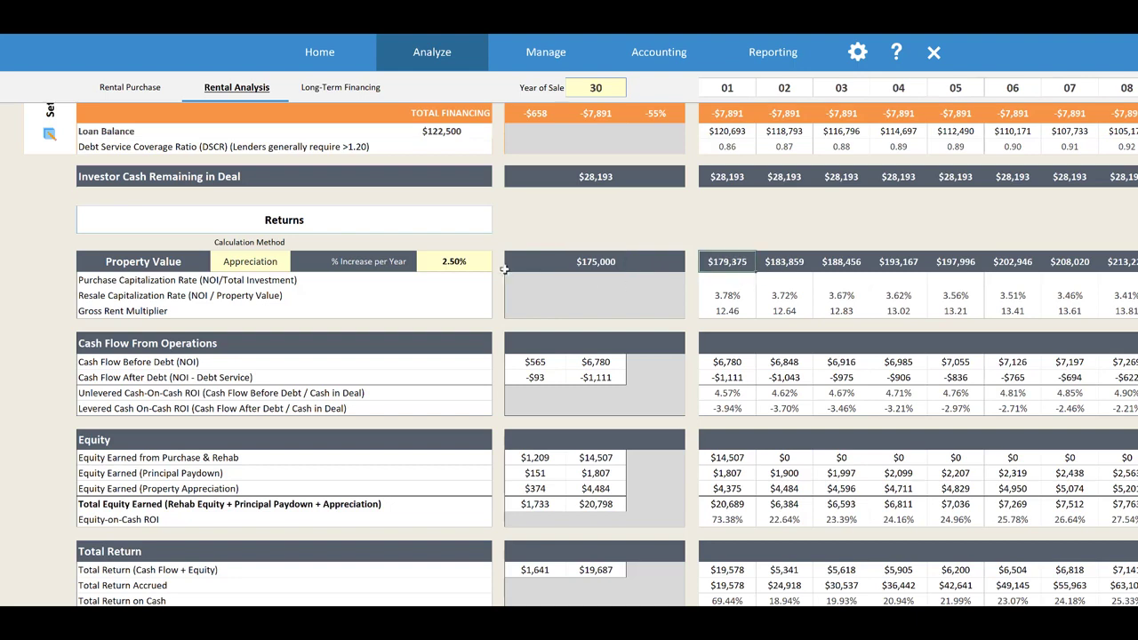
left_click(466, 263)
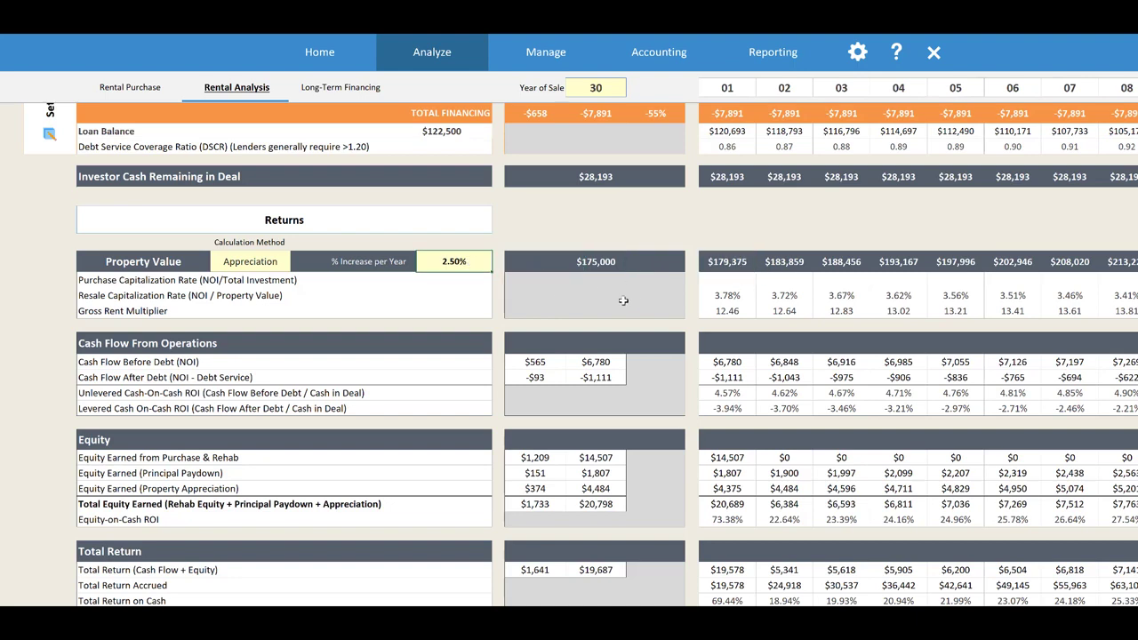
left_click(729, 262)
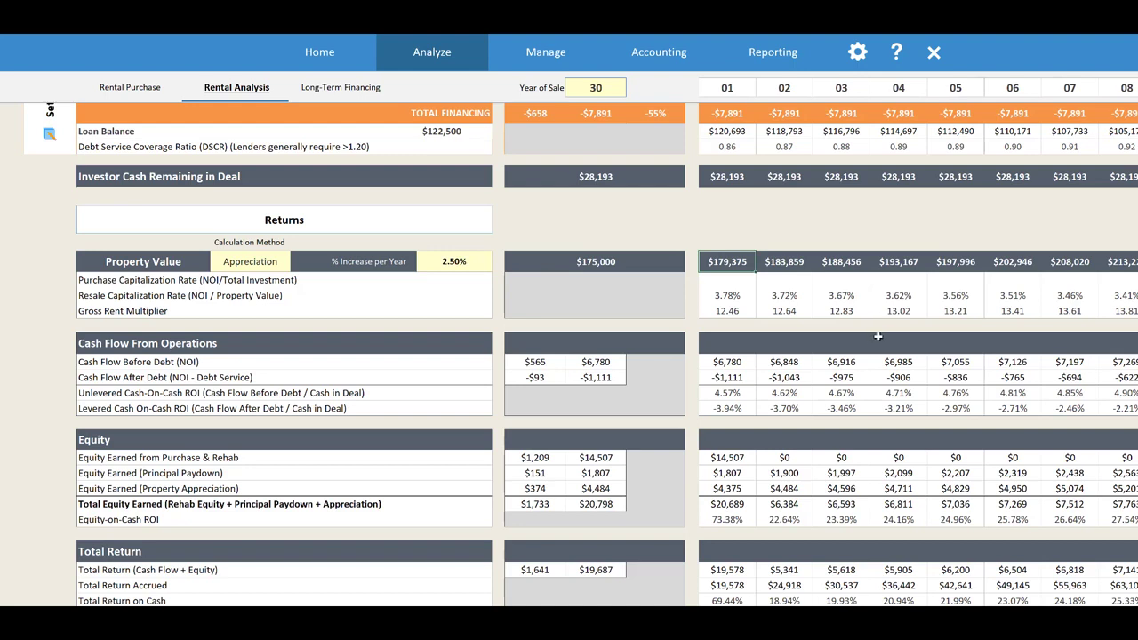
left_click(800, 263)
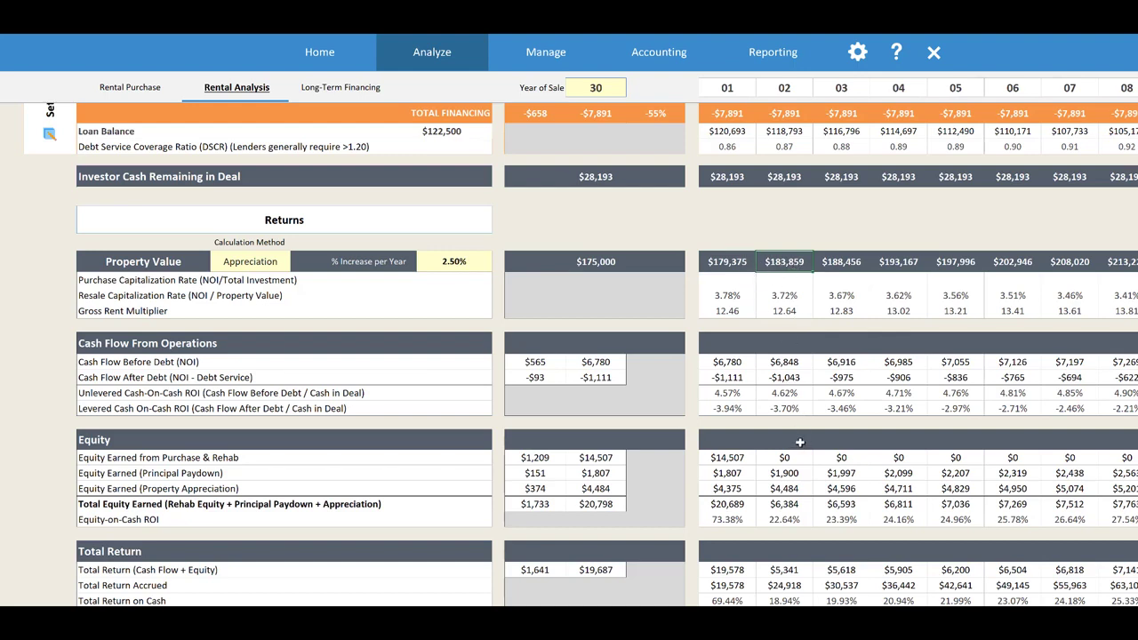
Check the year 01 property appreciation equity against the cash flow before debt, cash flow after debt and Unlevered Cash-On-Cash ROI
left_click(741, 490)
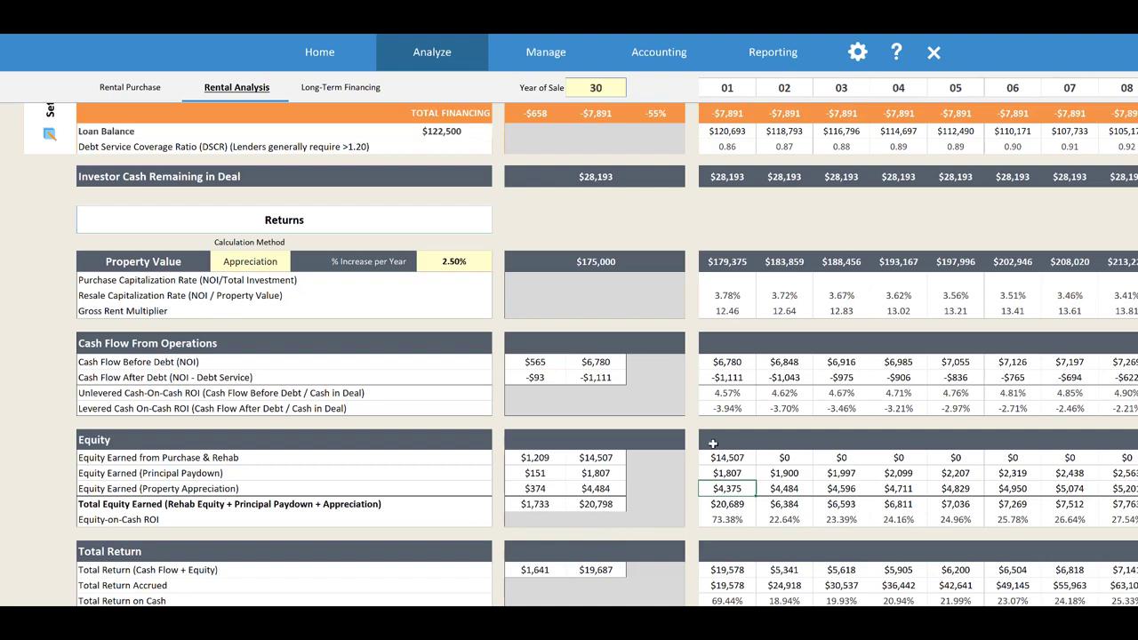
left_click(737, 358)
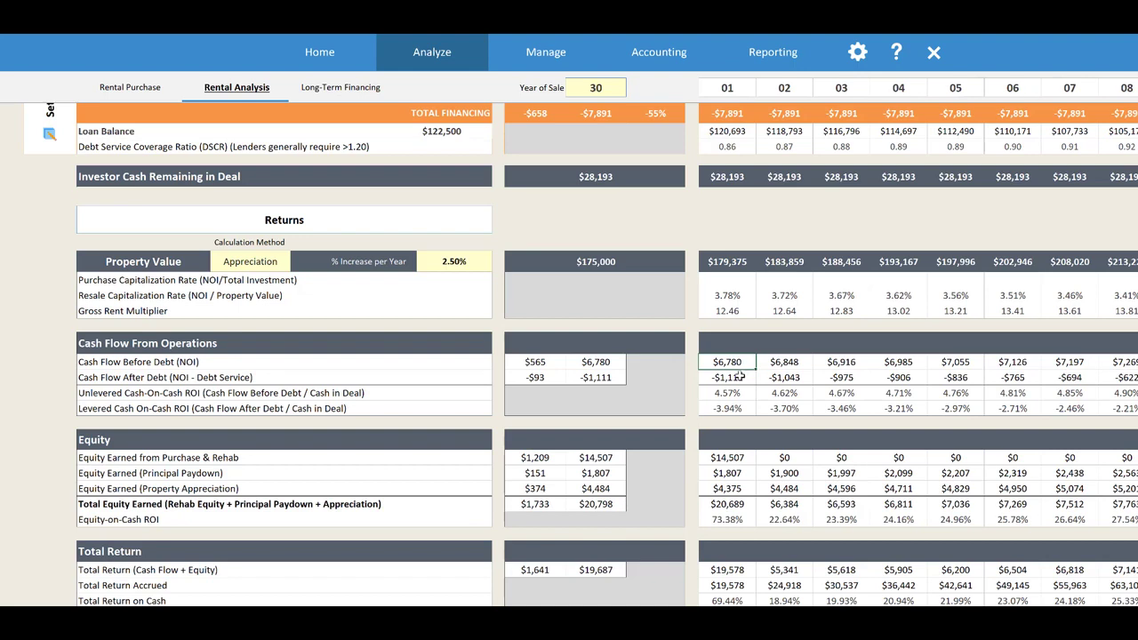
left_click(740, 377)
left_click(744, 392)
Trace the year 01 Equity Earned from Purchase & Rehab back to Total Profit/Equity After Rehab in the Project Capital section
left_click(750, 458)
scroll(745, 471, "down", 2)
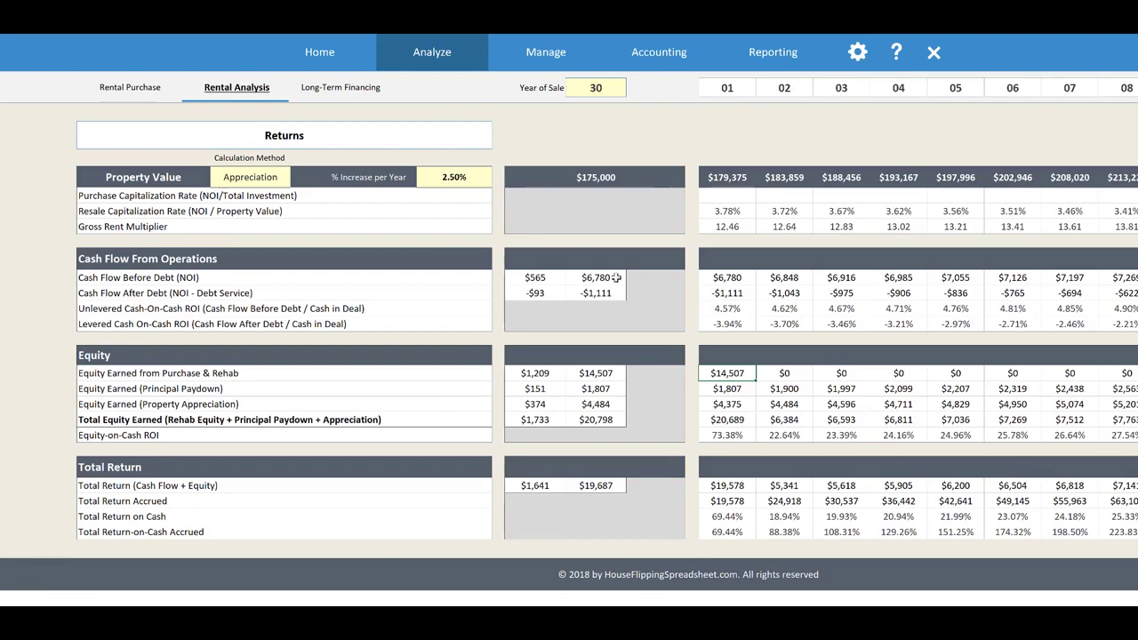
scroll(617, 276, "up", 2)
scroll(559, 288, "up", 20)
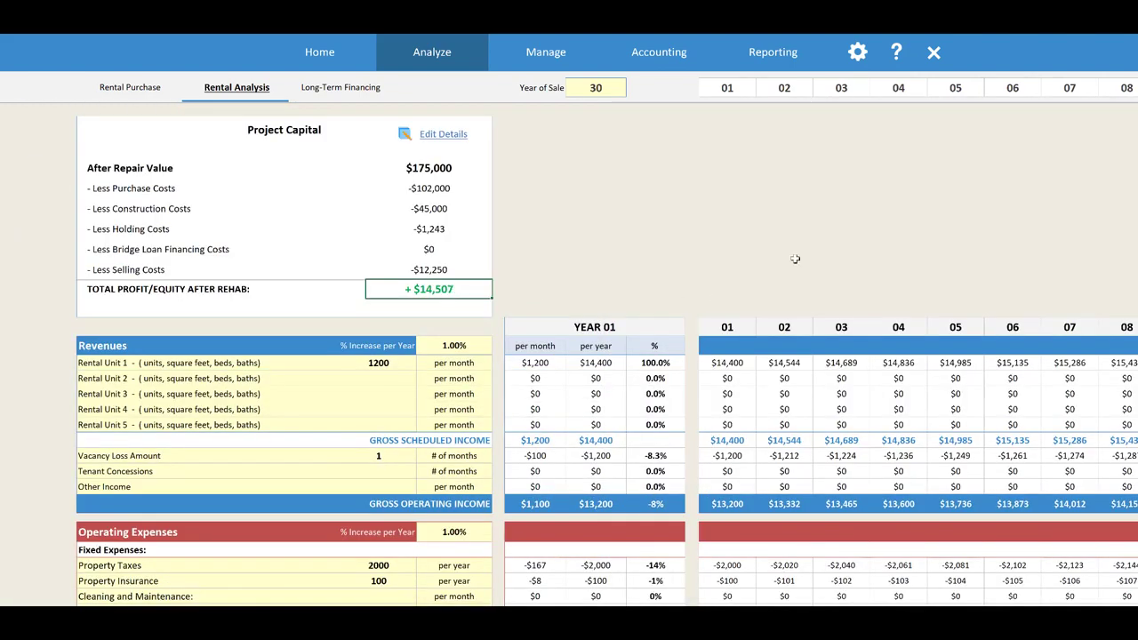
scroll(795, 261, "down", 2)
scroll(796, 260, "down", 10)
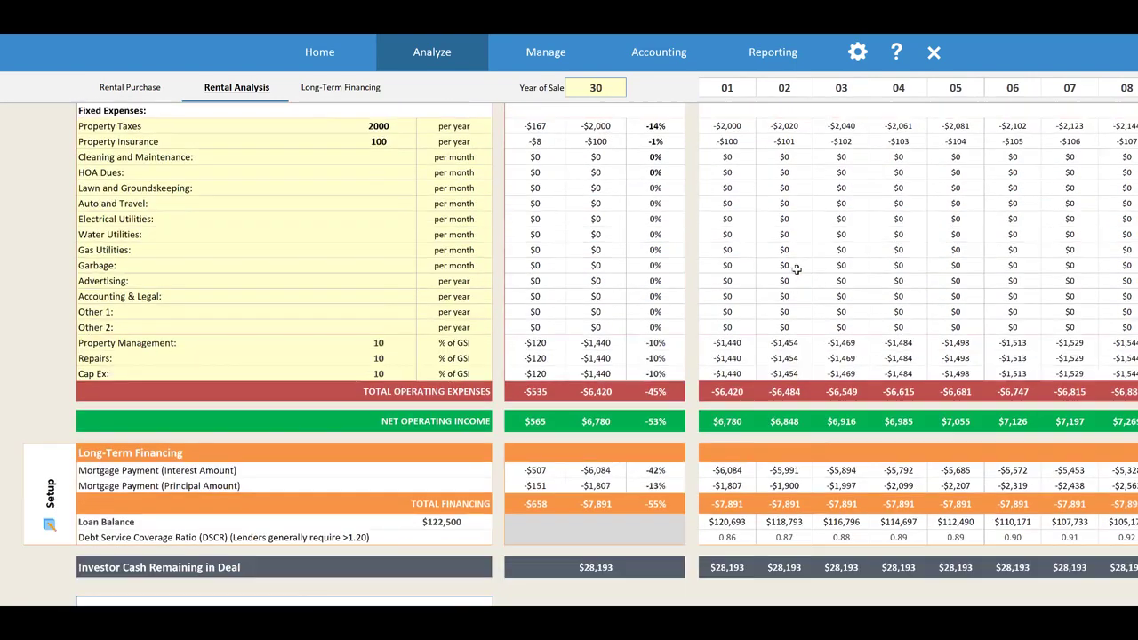
scroll(798, 268, "down", 3)
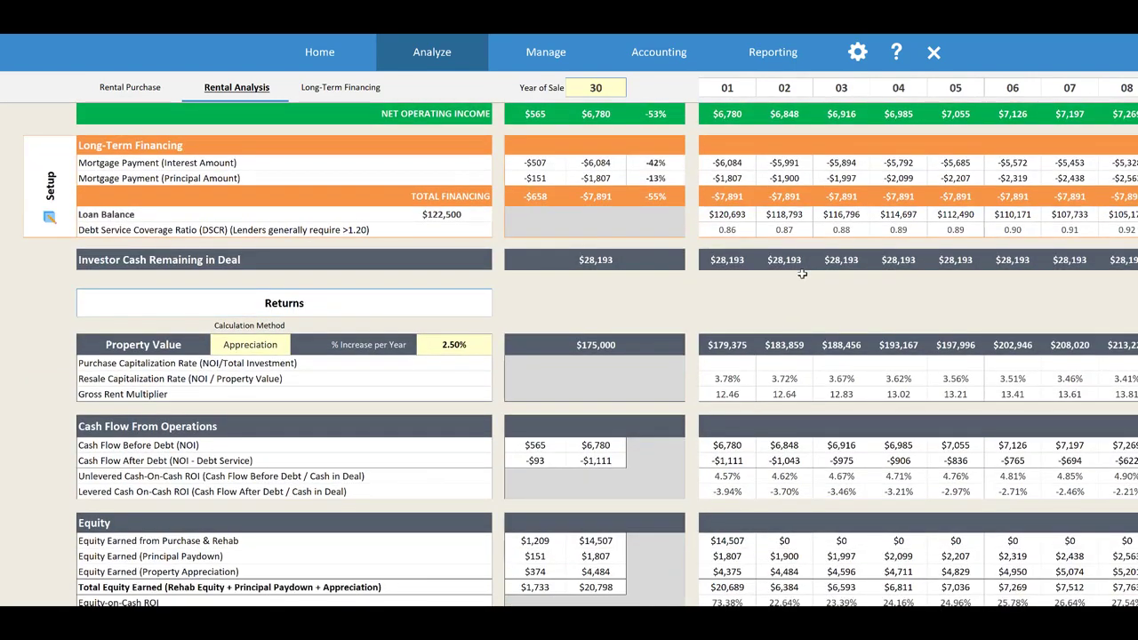
scroll(803, 276, "down", 2)
scroll(805, 279, "down", 2)
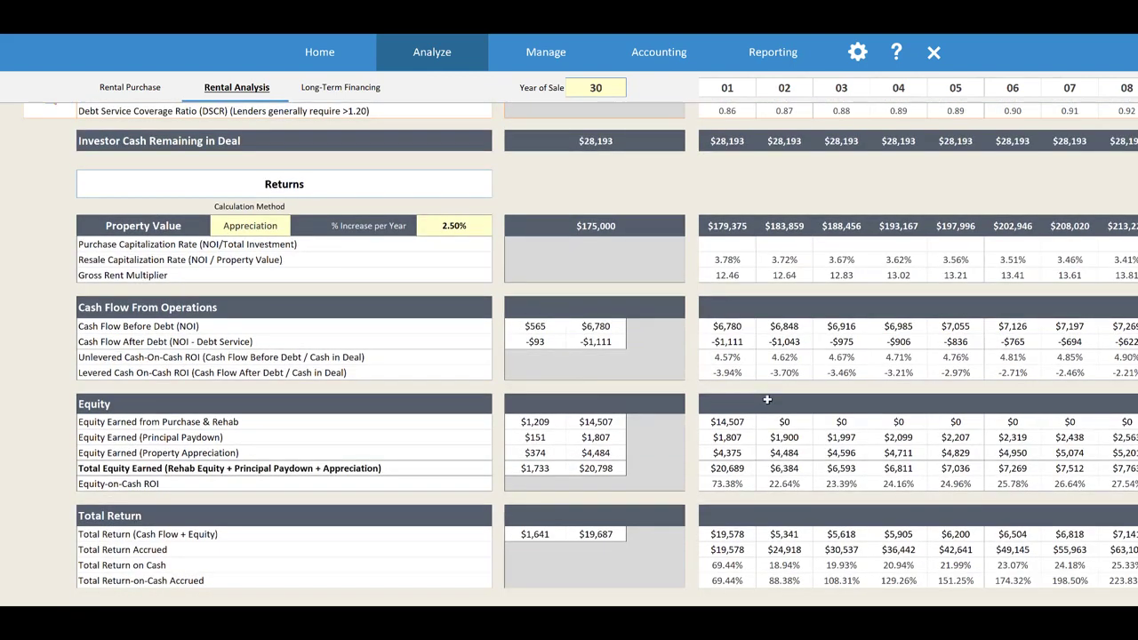
Match the year 01 Equity Earned (Principal Paydown) with the Mortgage Payment (Principal Amount) under Long-Term Financing
left_click(744, 389)
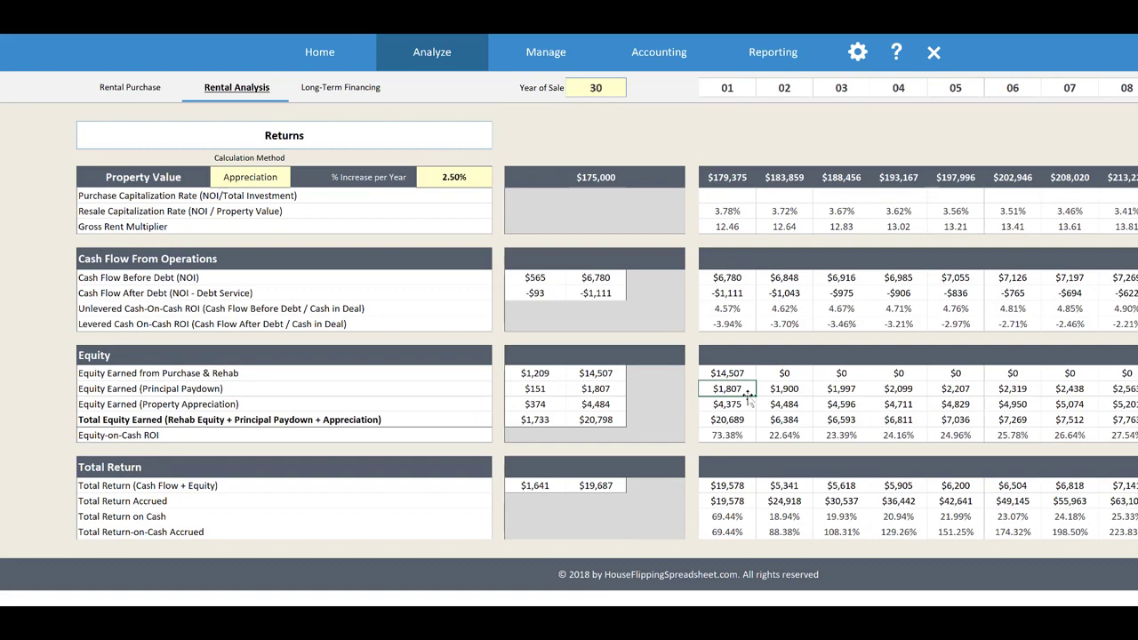
scroll(748, 397, "up", 6)
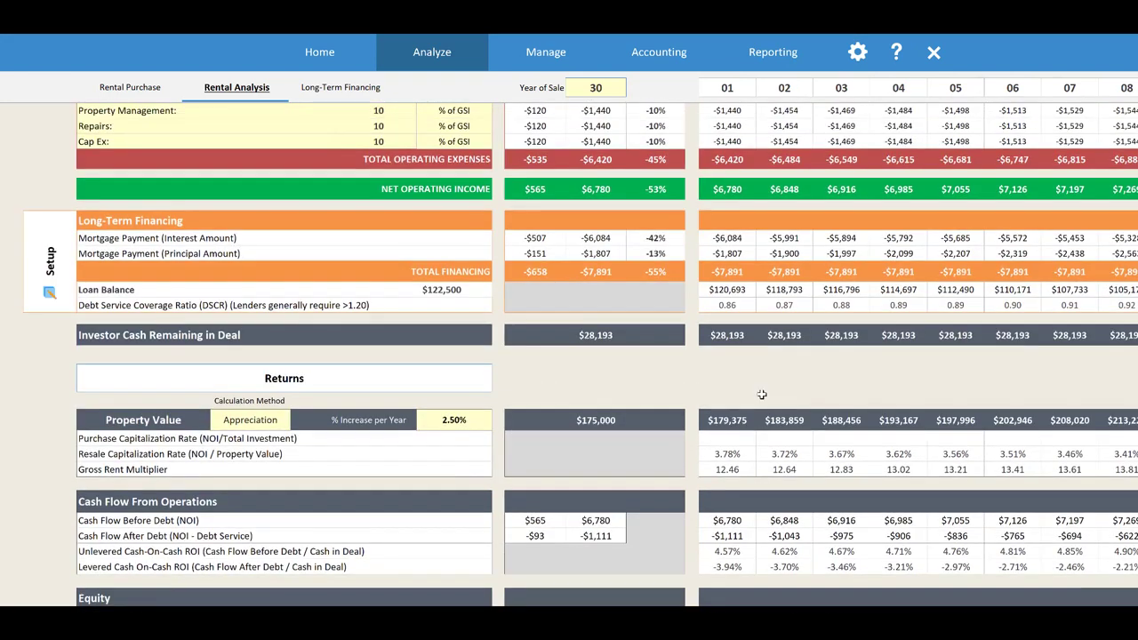
left_click(738, 254)
scroll(802, 293, "down", 6)
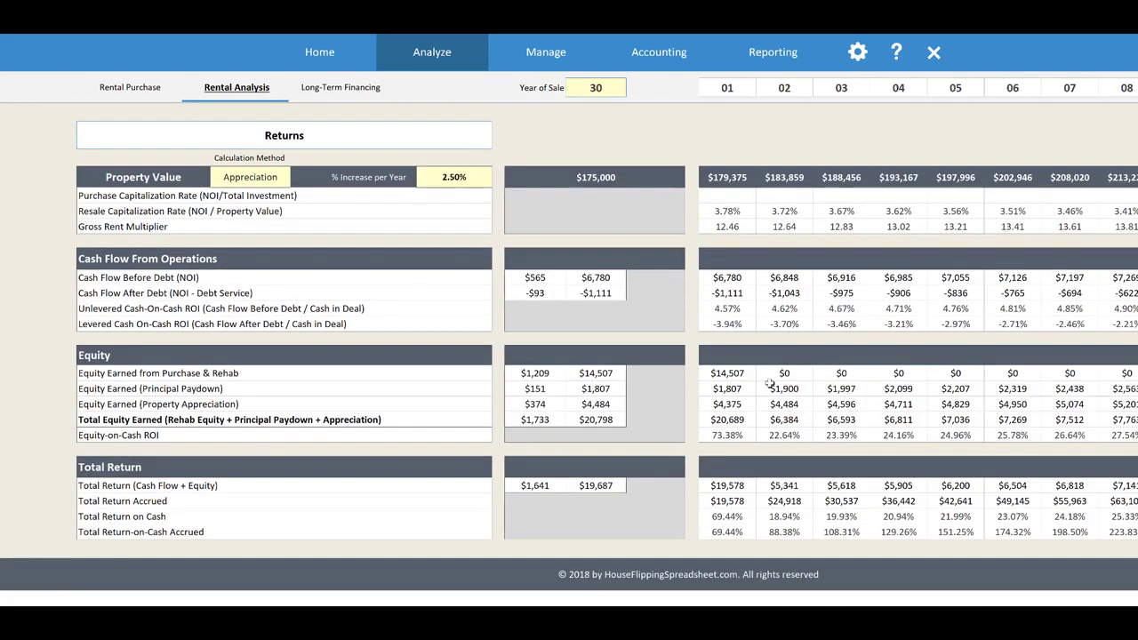
left_click(746, 389)
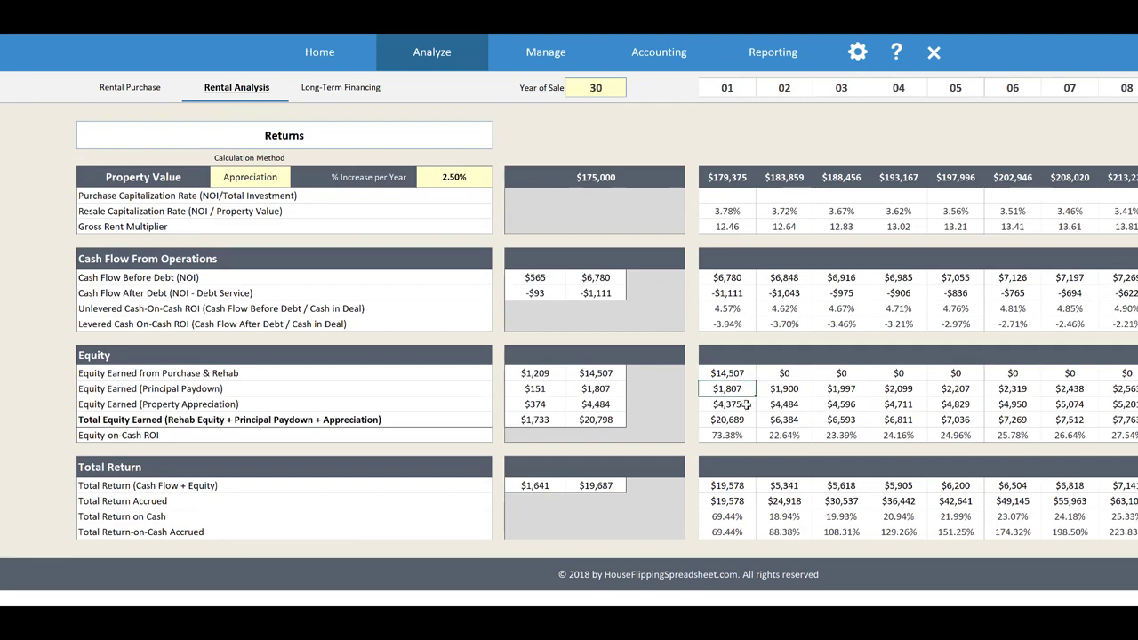
Check how property appreciation and purchase and rehab equity feed into the year 01 Total Equity Earned
left_click(757, 404)
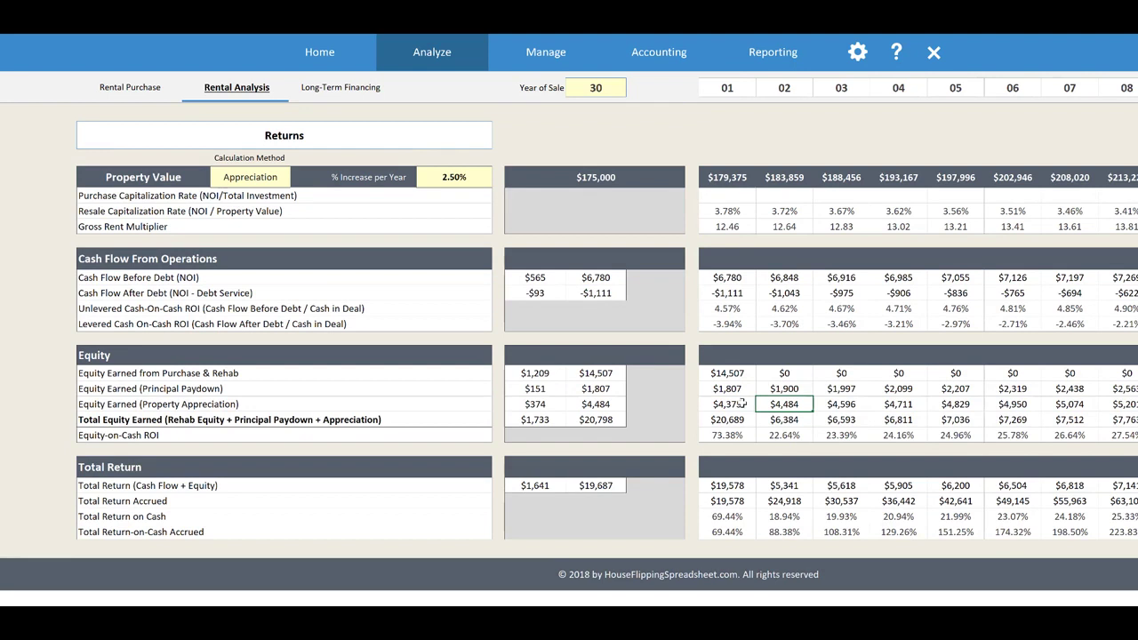
left_click(741, 404)
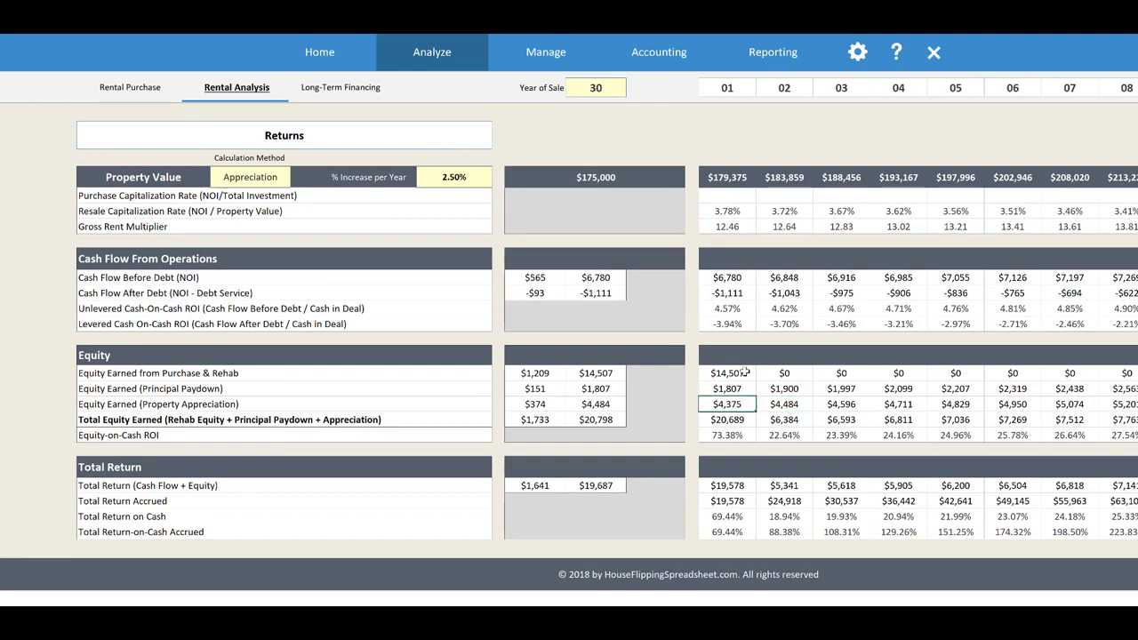
left_click(741, 373)
left_click(747, 420)
Examine the year 02 Total Equity Earned together with its principal paydown and property appreciation parts
left_click(785, 419)
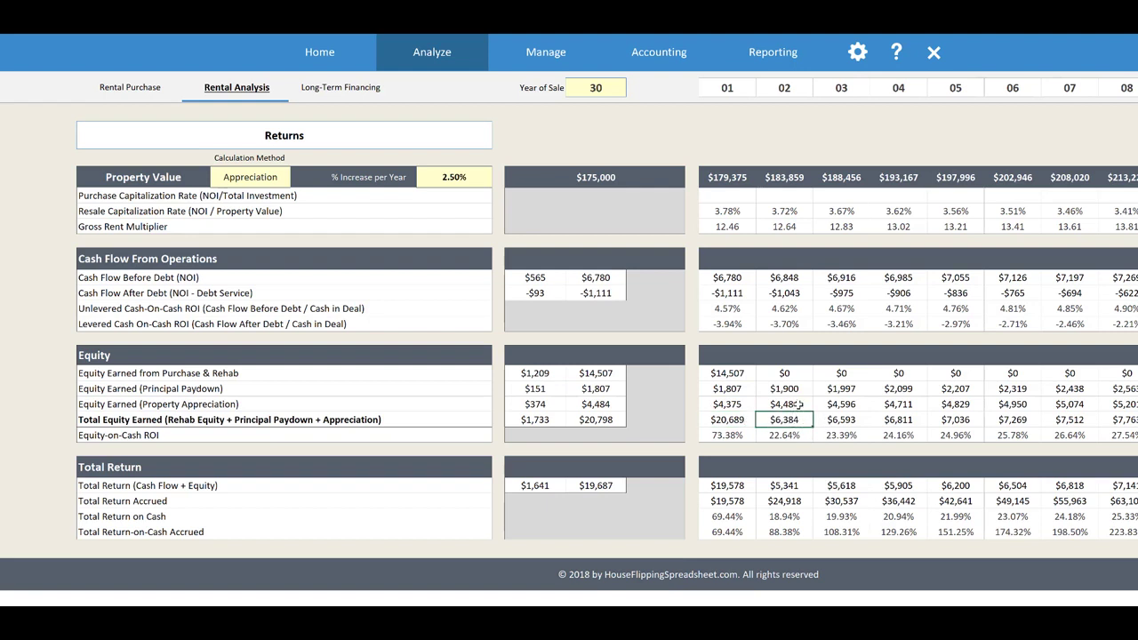
left_click(799, 390)
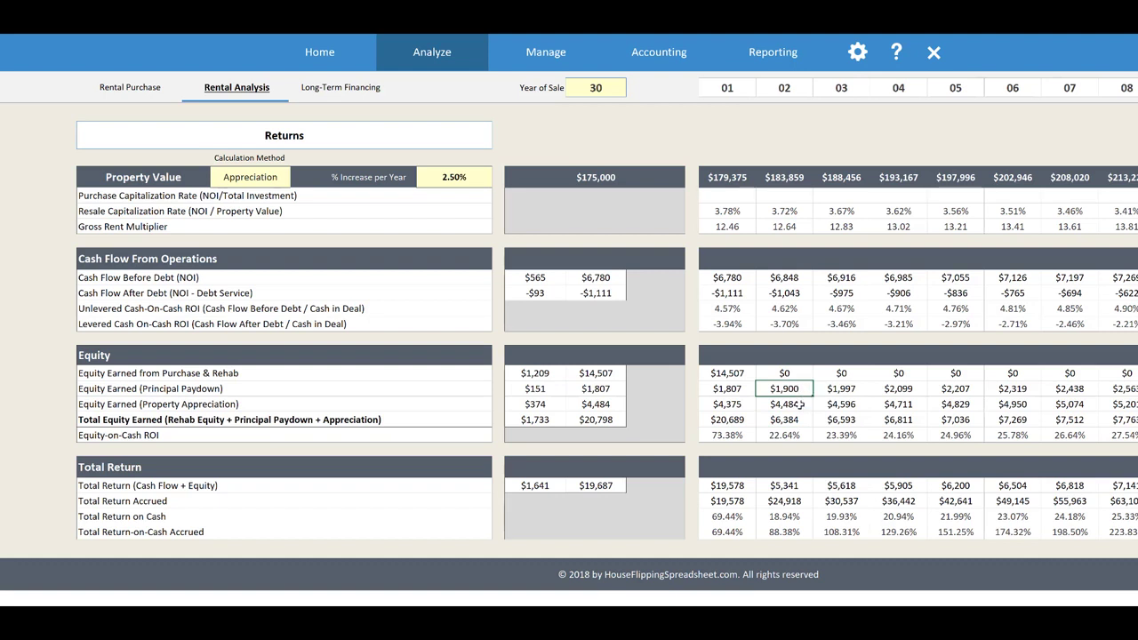
left_click(799, 405)
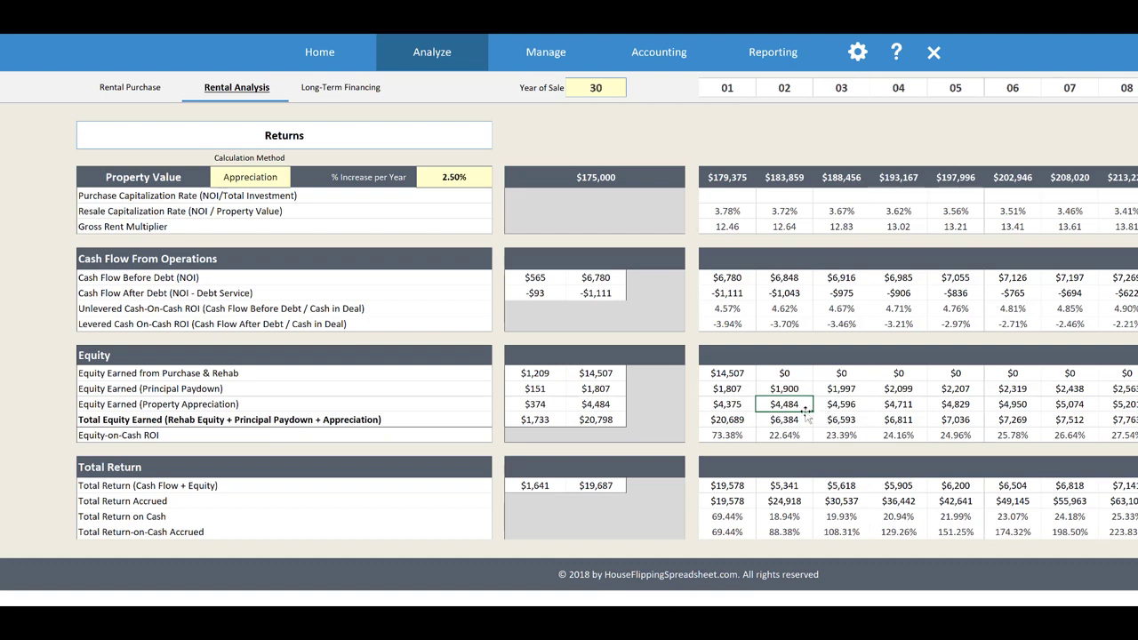
Compare the year 01 Cash Flow After Debt with the property appreciation and Total Equity Earned for years 01 and 02
left_click(742, 294)
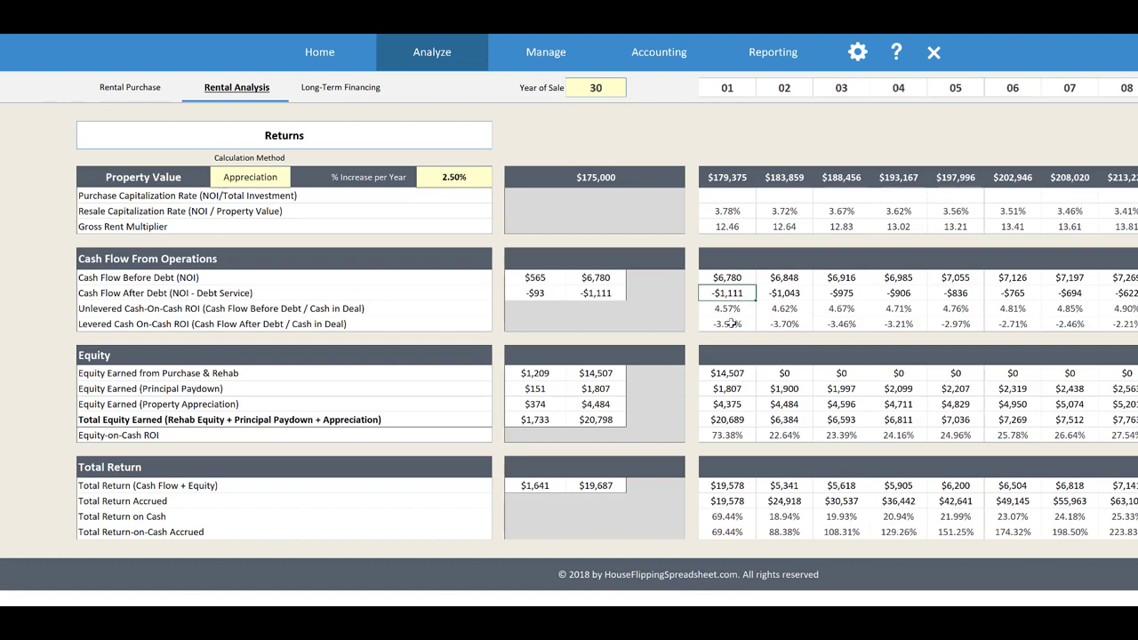
left_click(737, 408)
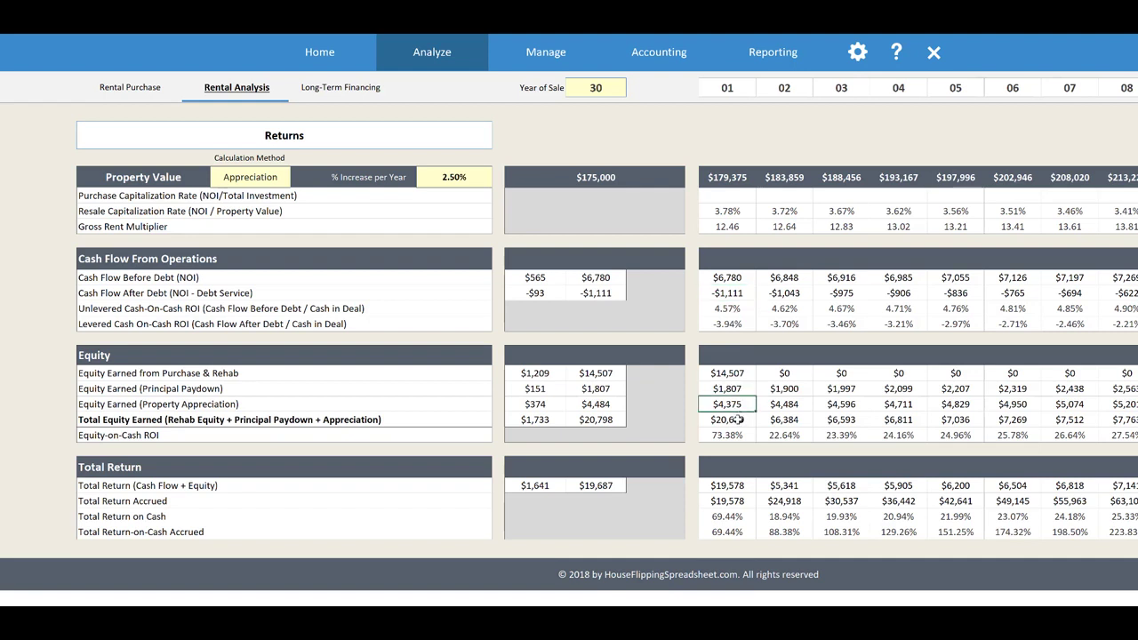
left_click(745, 417)
left_click(770, 421)
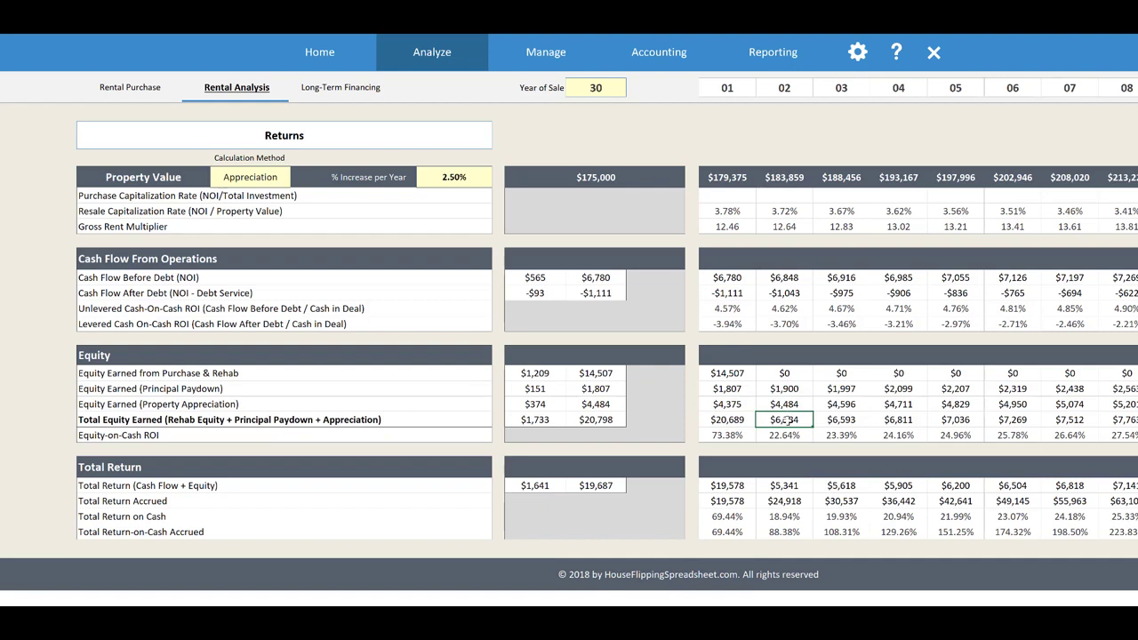
left_click(789, 405)
left_click(791, 417)
Trace the year 01 Total Return to its Cash Flow After Debt and Total Equity Earned components
scroll(800, 414, "down", 3)
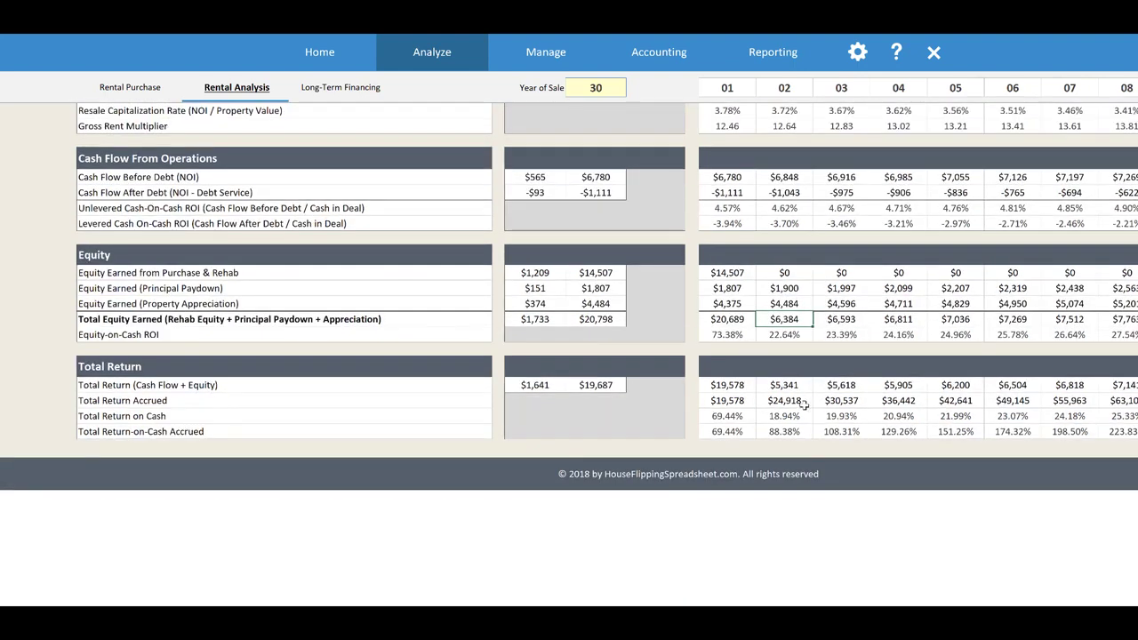
left_click(747, 387)
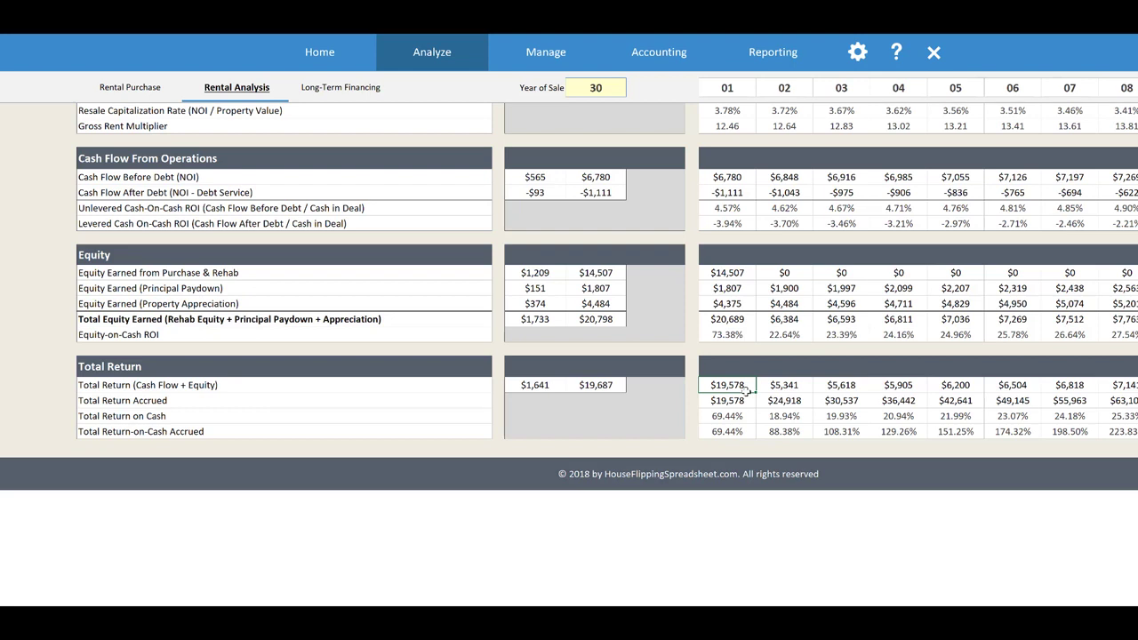
left_click(727, 191)
left_click(743, 322)
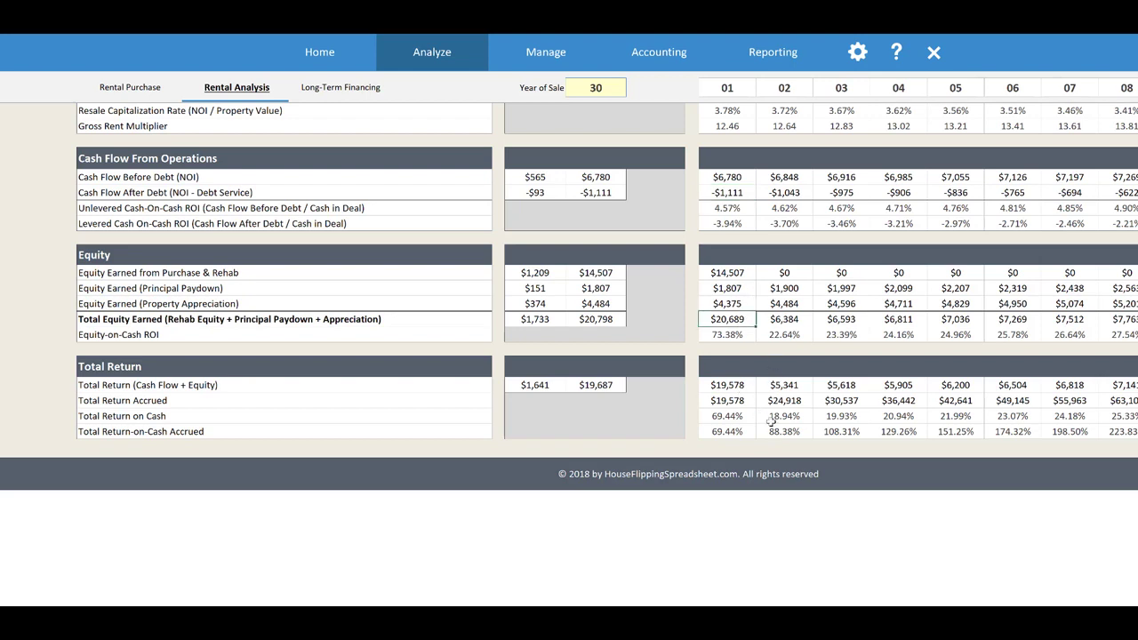
left_click(738, 388)
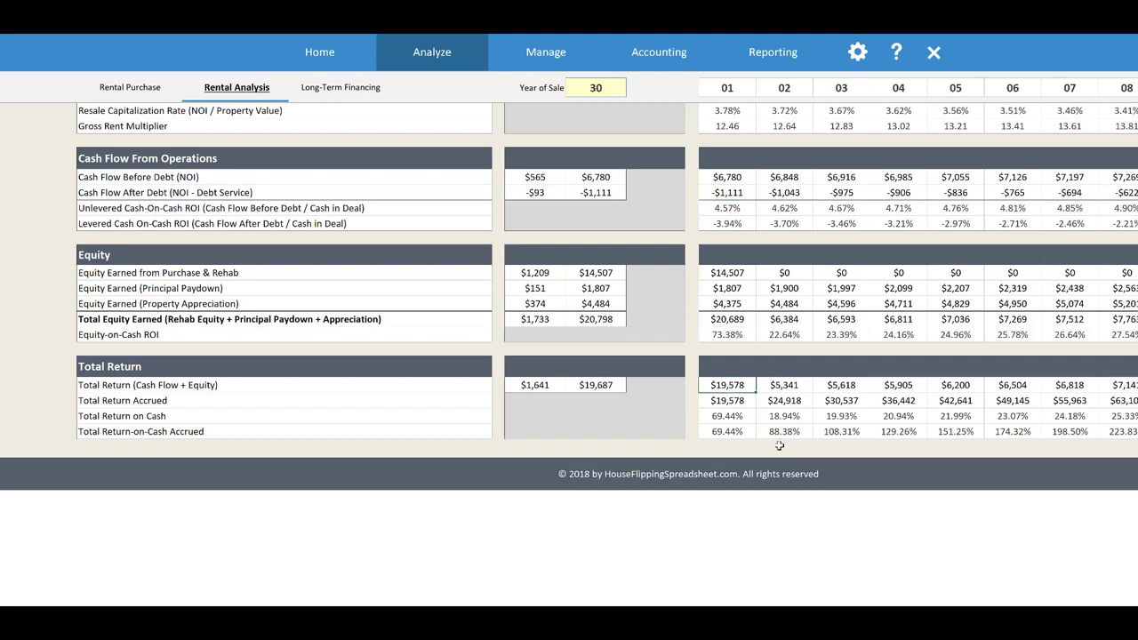
Examine how the yearly Total Return for years 02 and 03 accumulates in Total Return Accrued from year 01
left_click(799, 387)
left_click(836, 387)
left_click(772, 404)
key("Left")
left_click(779, 405)
left_click(734, 406)
left_click(777, 405)
left_click(740, 403)
left_click(793, 401)
left_click(856, 402)
Leave the rental analysis and open the Rental Cash Flow Report from the Alternative Exit Strategy Reports
scroll(747, 336, "up", 2)
scroll(742, 337, "up", 15)
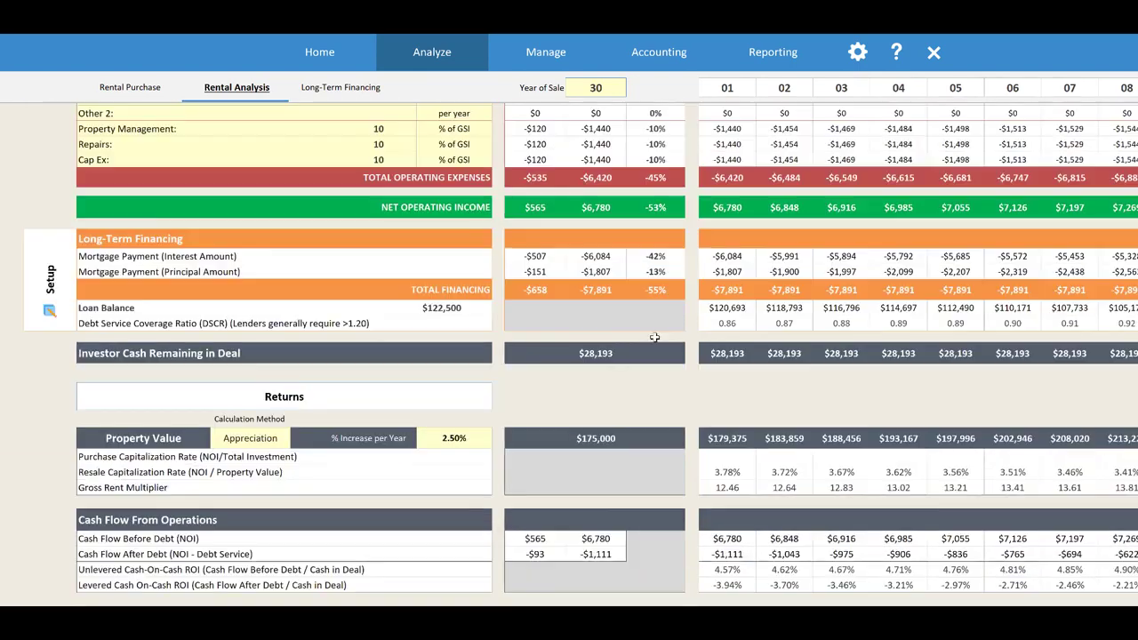
scroll(303, 226, "up", 8)
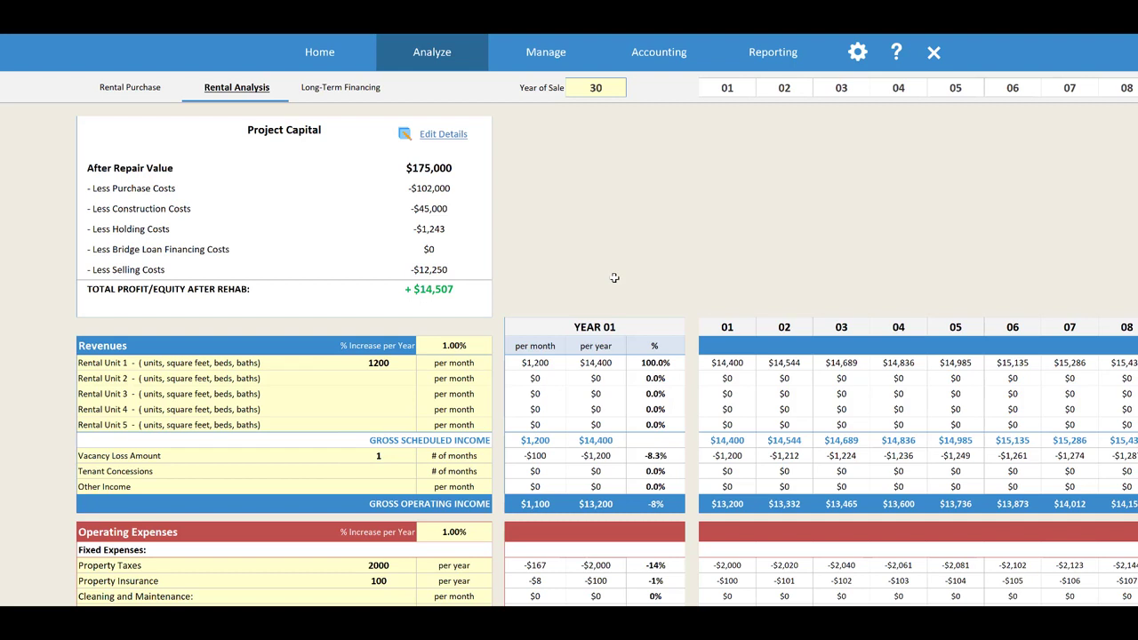
left_click(476, 67)
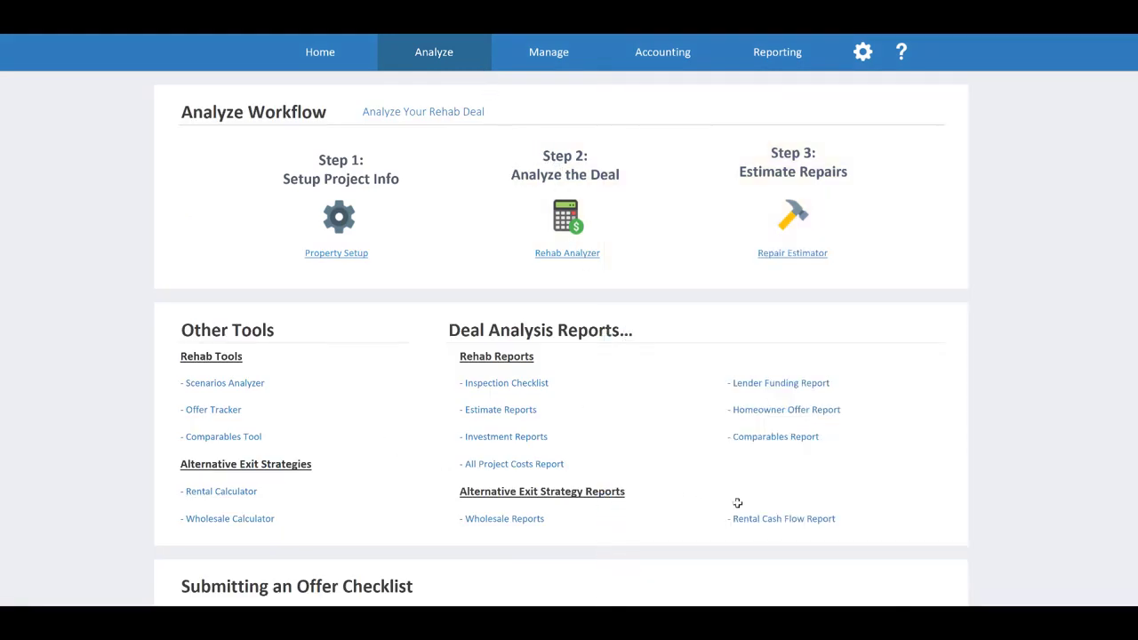
left_click(766, 519)
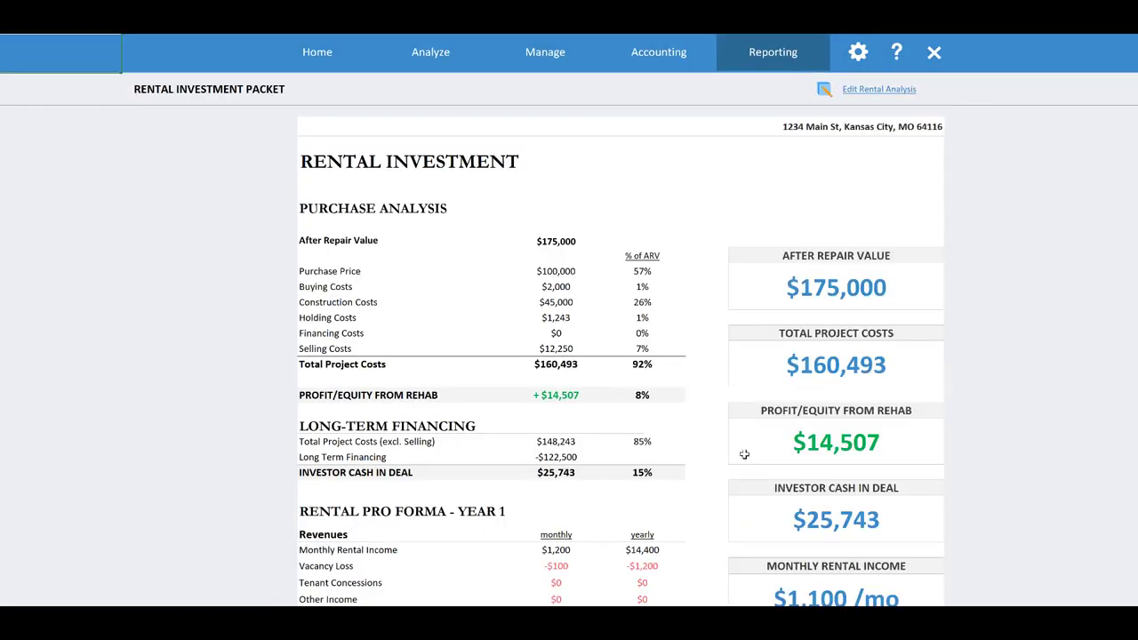
Review the Rental Investment summary, covering Purchase Analysis, Long-Term Financing and the Rental Pro Forma for Year 1
scroll(831, 334, "down", 2)
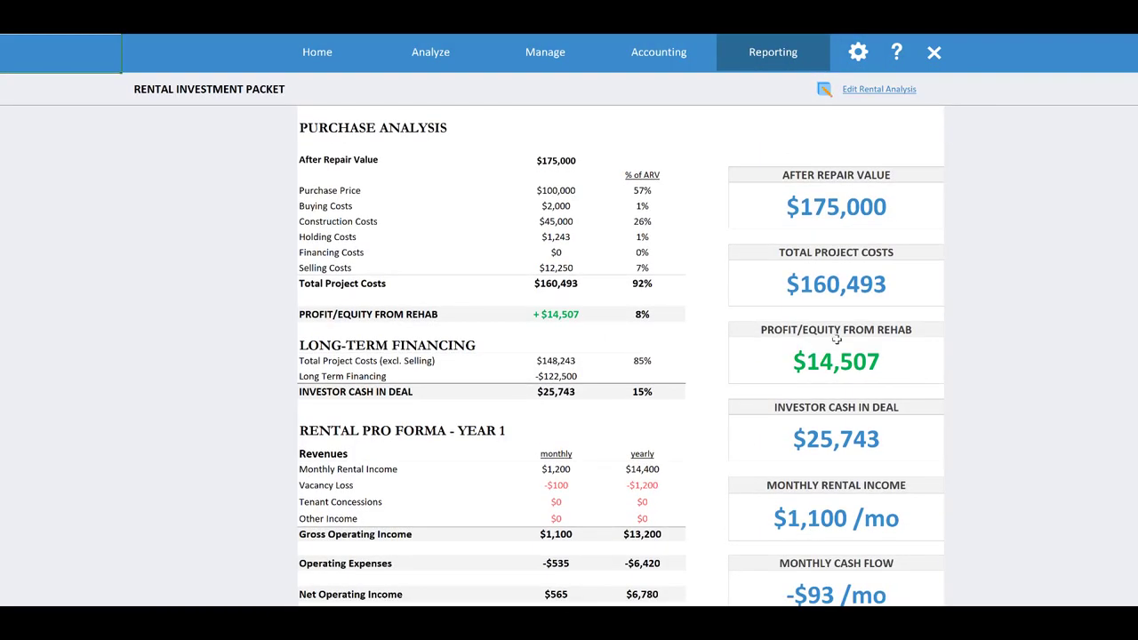
scroll(834, 336, "up", 2)
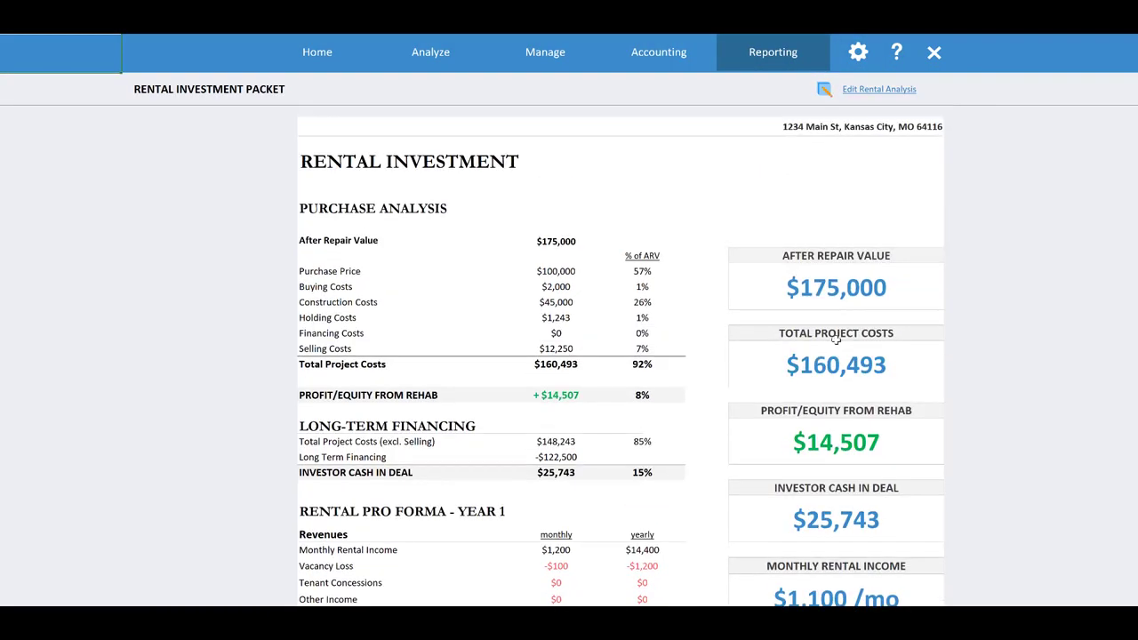
scroll(836, 339, "down", 2)
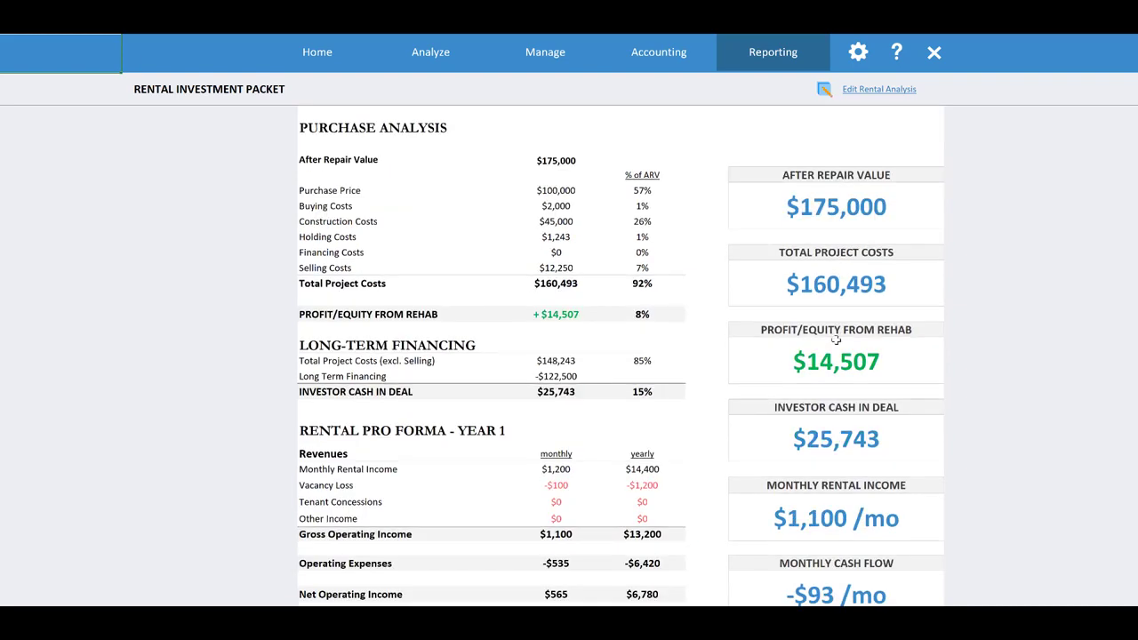
scroll(835, 339, "down", 2)
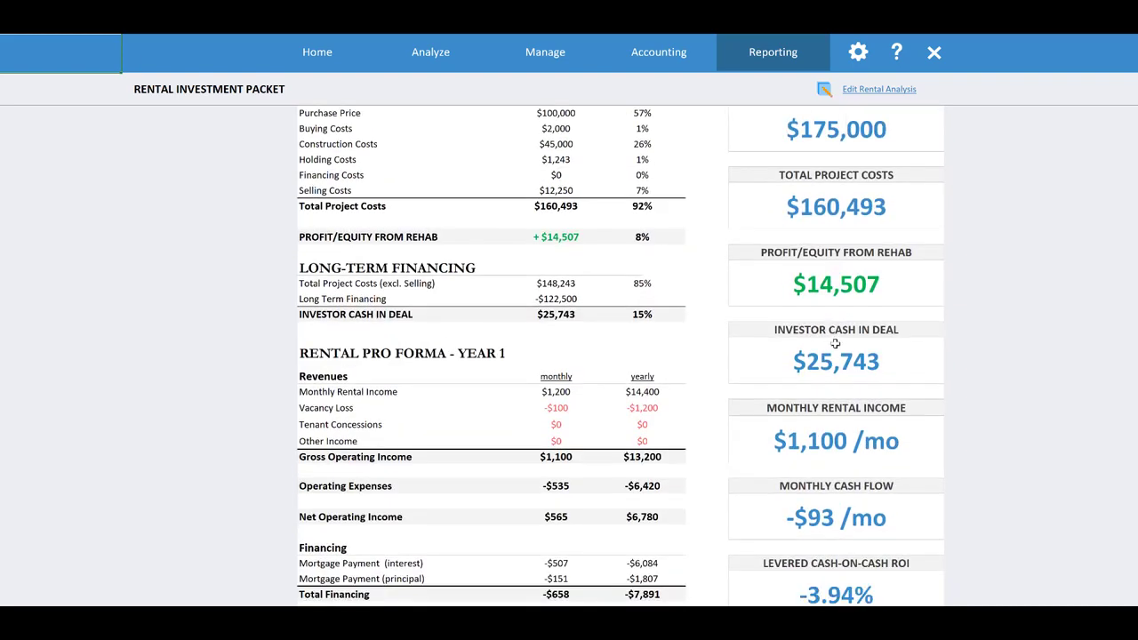
scroll(835, 341, "down", 2)
scroll(836, 344, "down", 2)
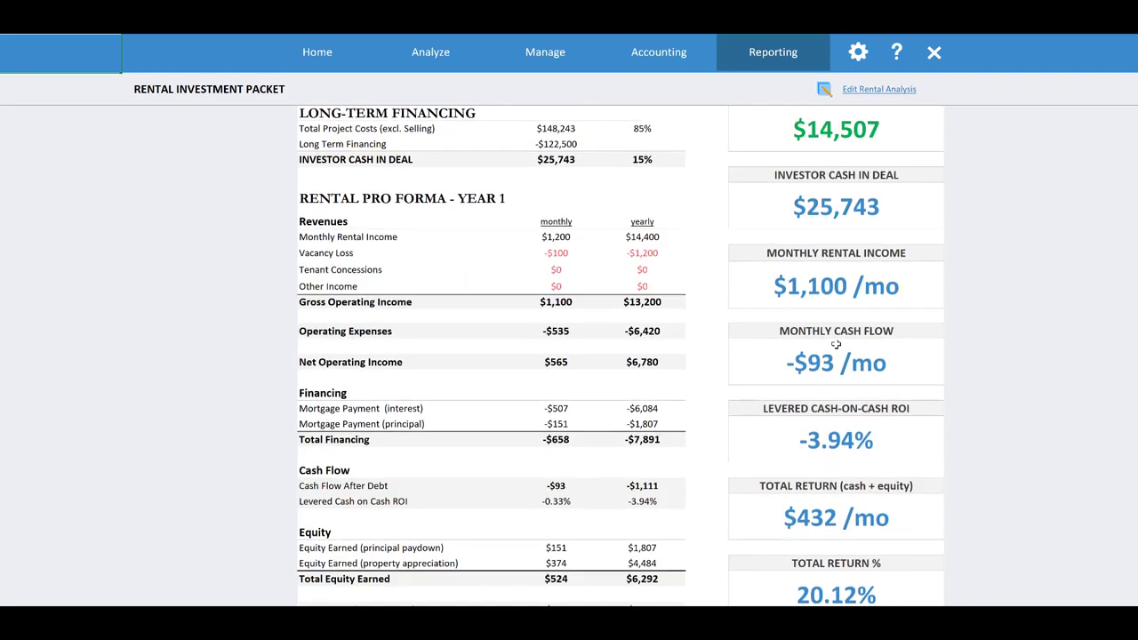
Review the Cash Flow Report for years 1 to 10, from revenues through Total Return-on-Cash, and return to the Analyze workflow page
scroll(836, 345, "down", 12)
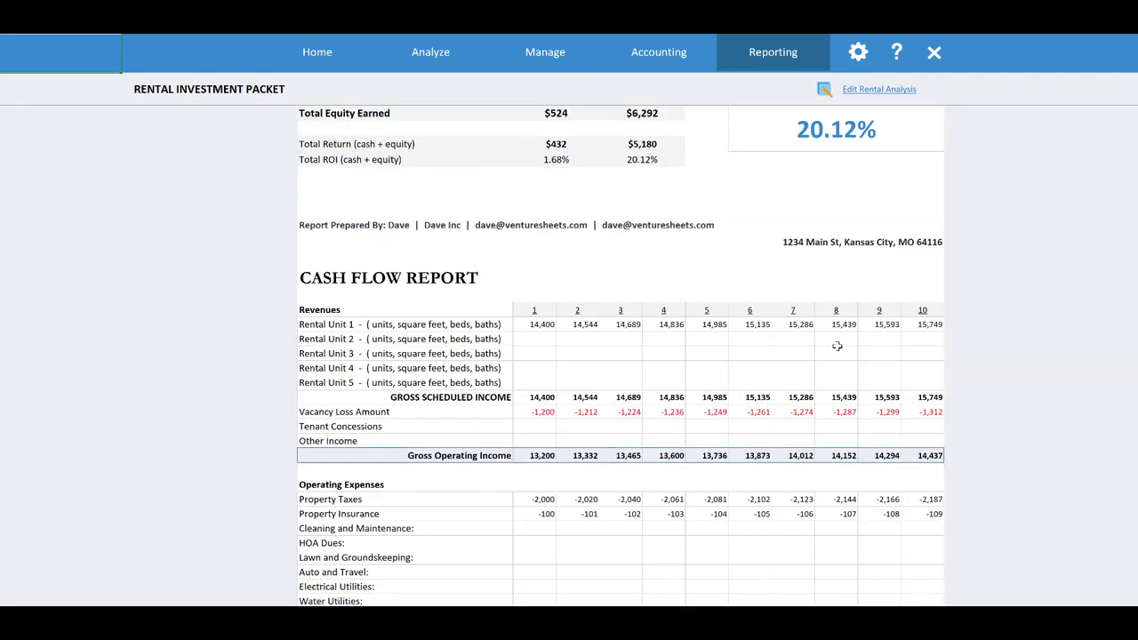
scroll(836, 346, "down", 2)
scroll(806, 347, "down", 4)
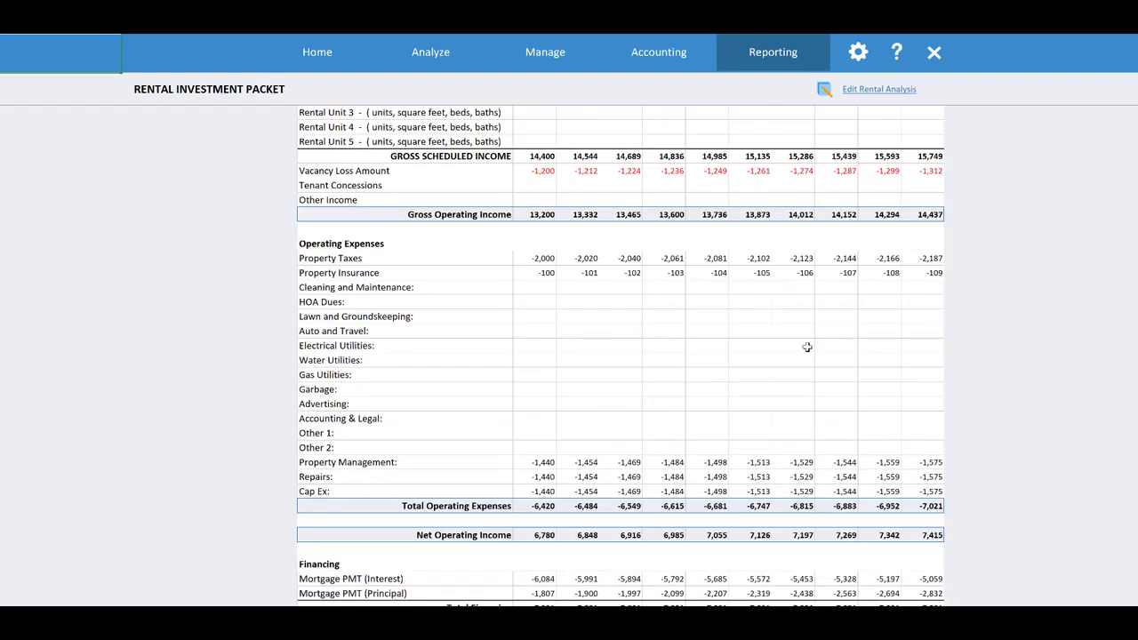
scroll(807, 347, "down", 2)
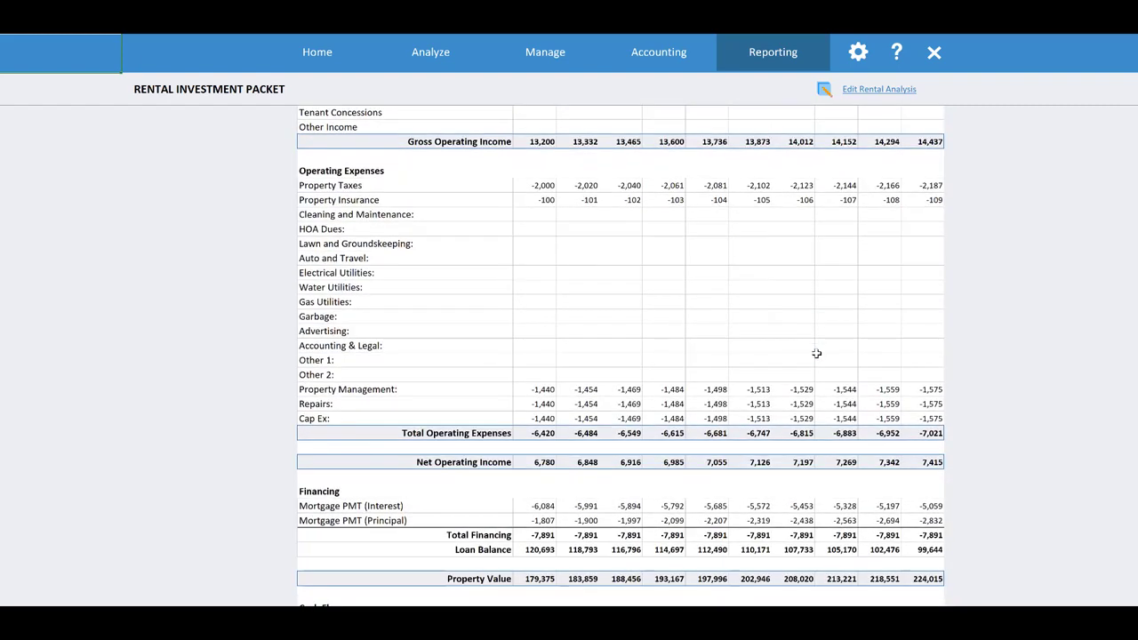
scroll(816, 349, "down", 4)
scroll(819, 351, "down", 4)
scroll(819, 351, "down", 2)
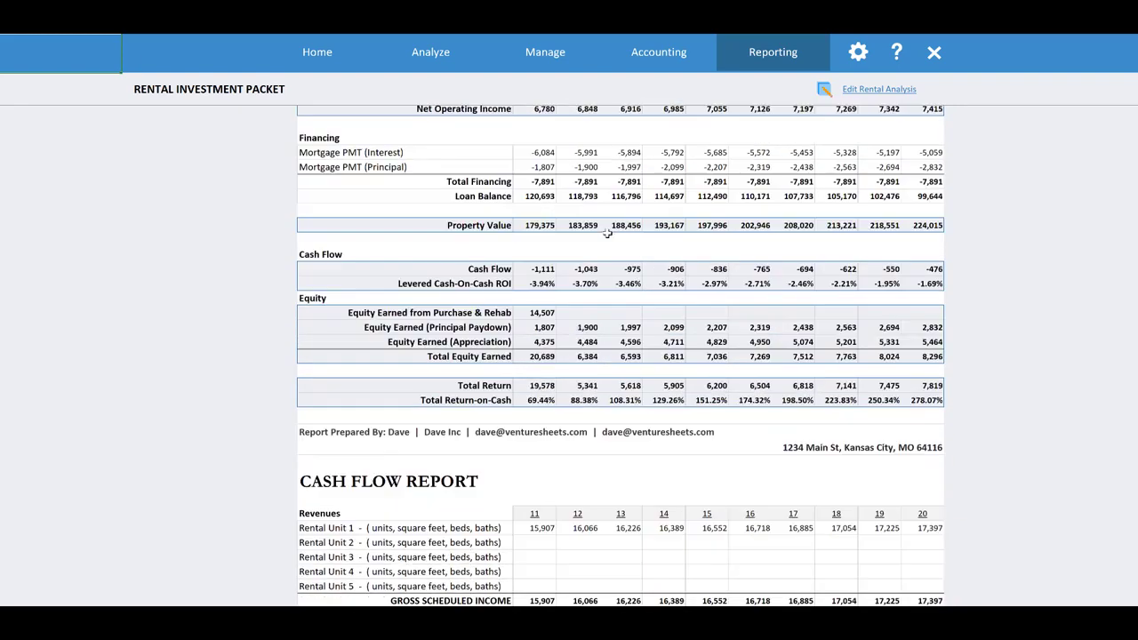
left_click(457, 69)
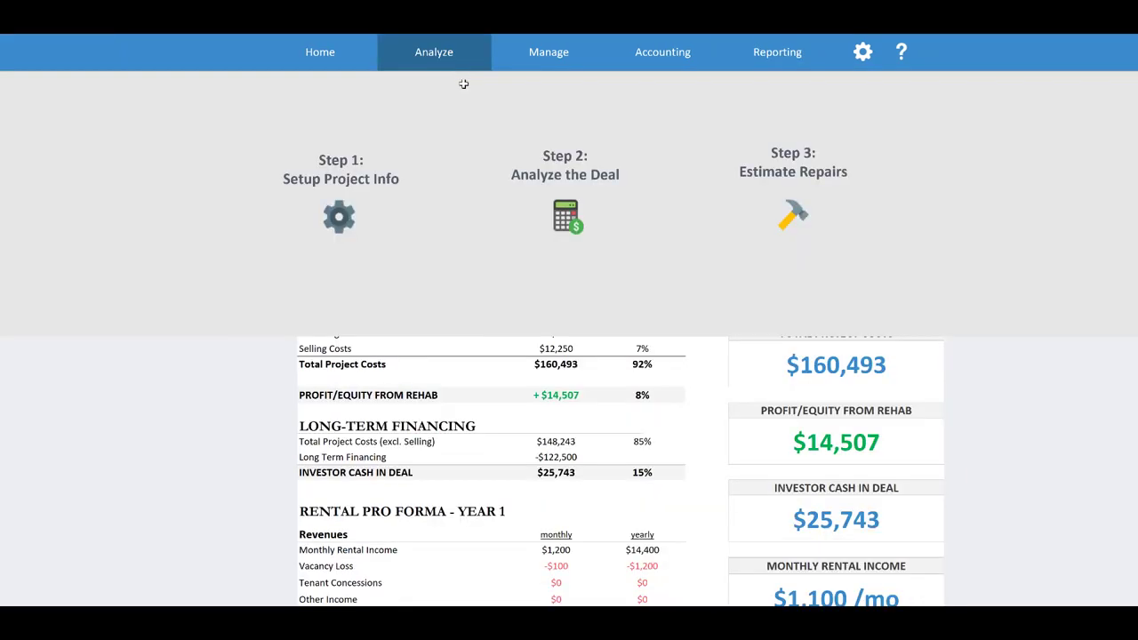